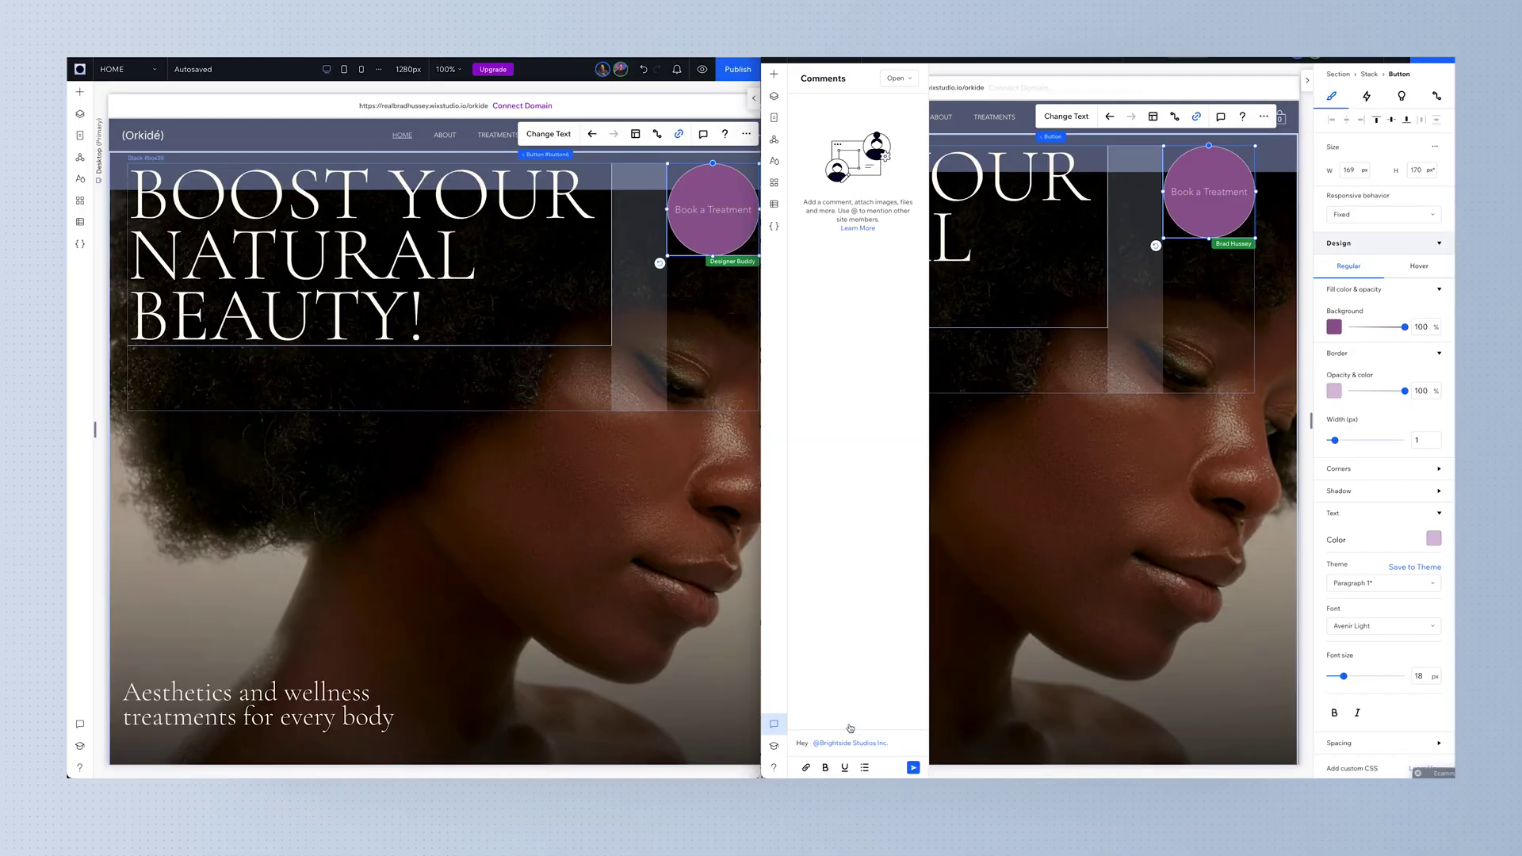
- Write "what do you think" after the Brightside Studios Inc. mention in the comment draft
type("what do you think")
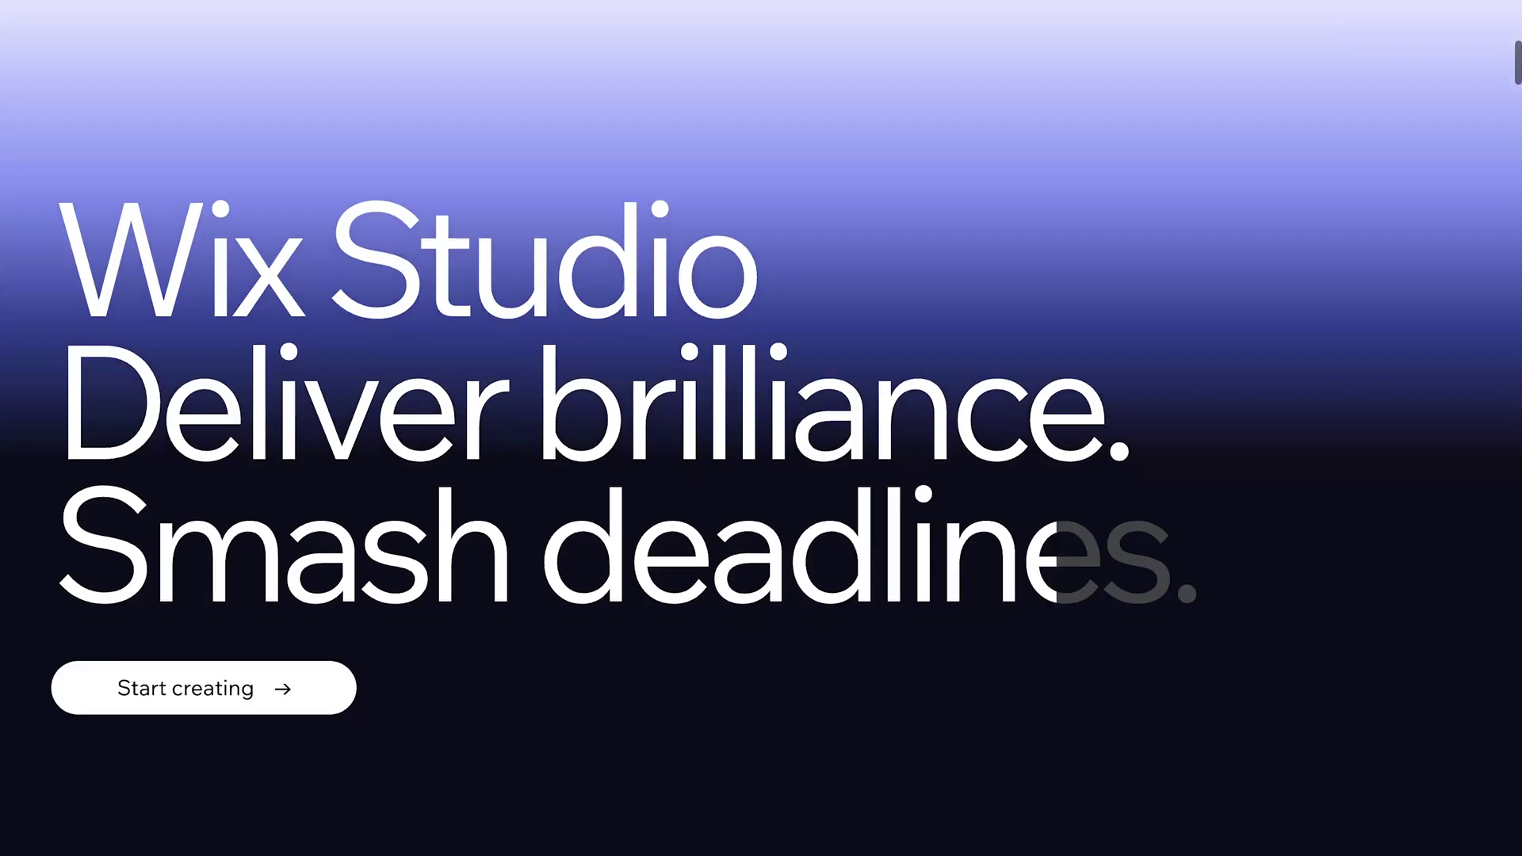
- Look through the Wix Studio landing page from the hero headline to the closing Start creating section
scroll(761, 428, "down", 5)
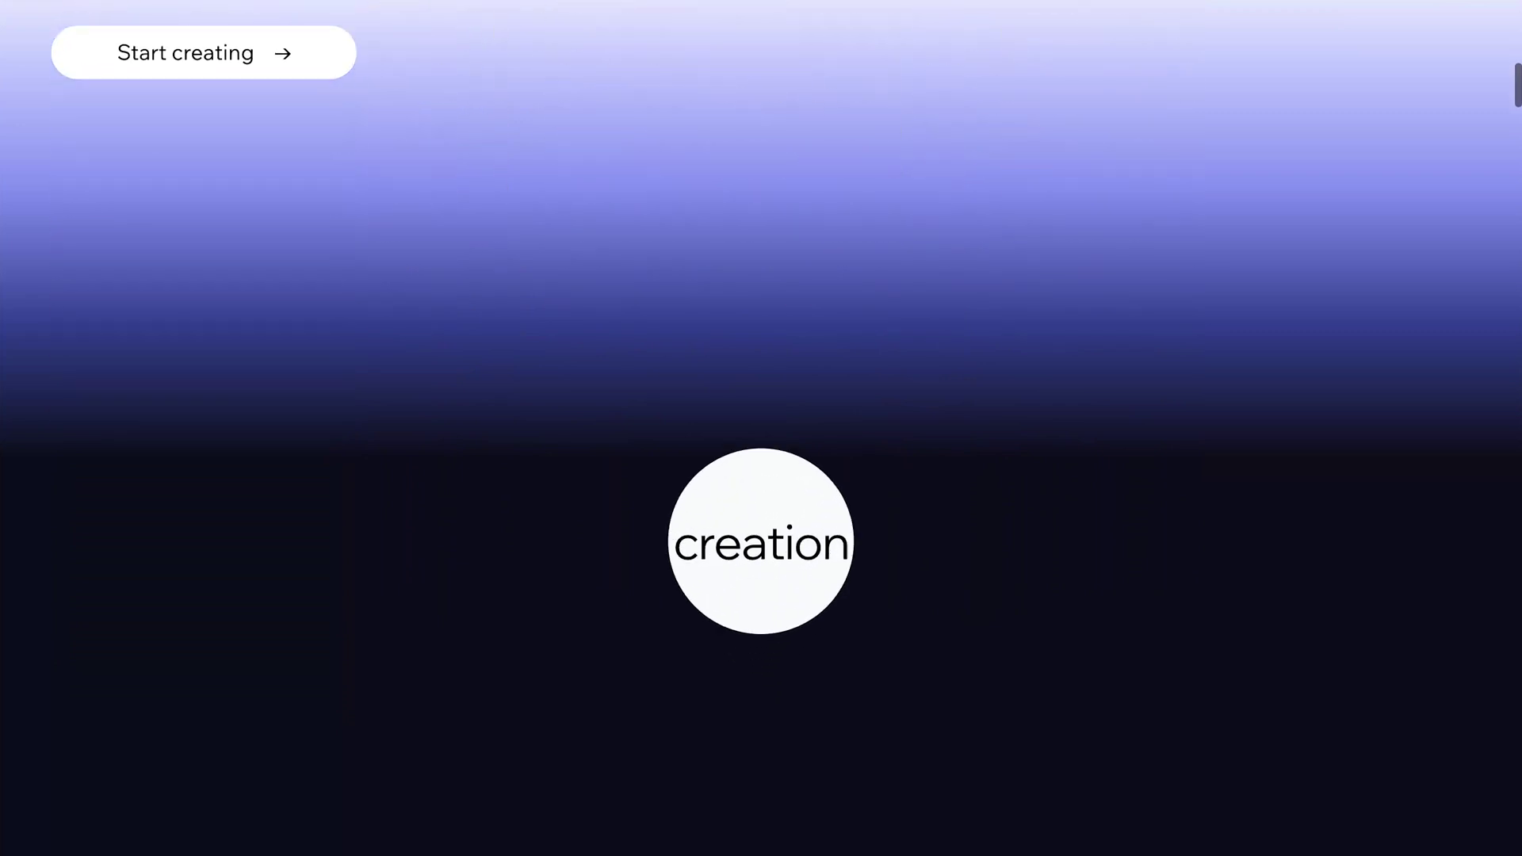
scroll(761, 428, "down", 5)
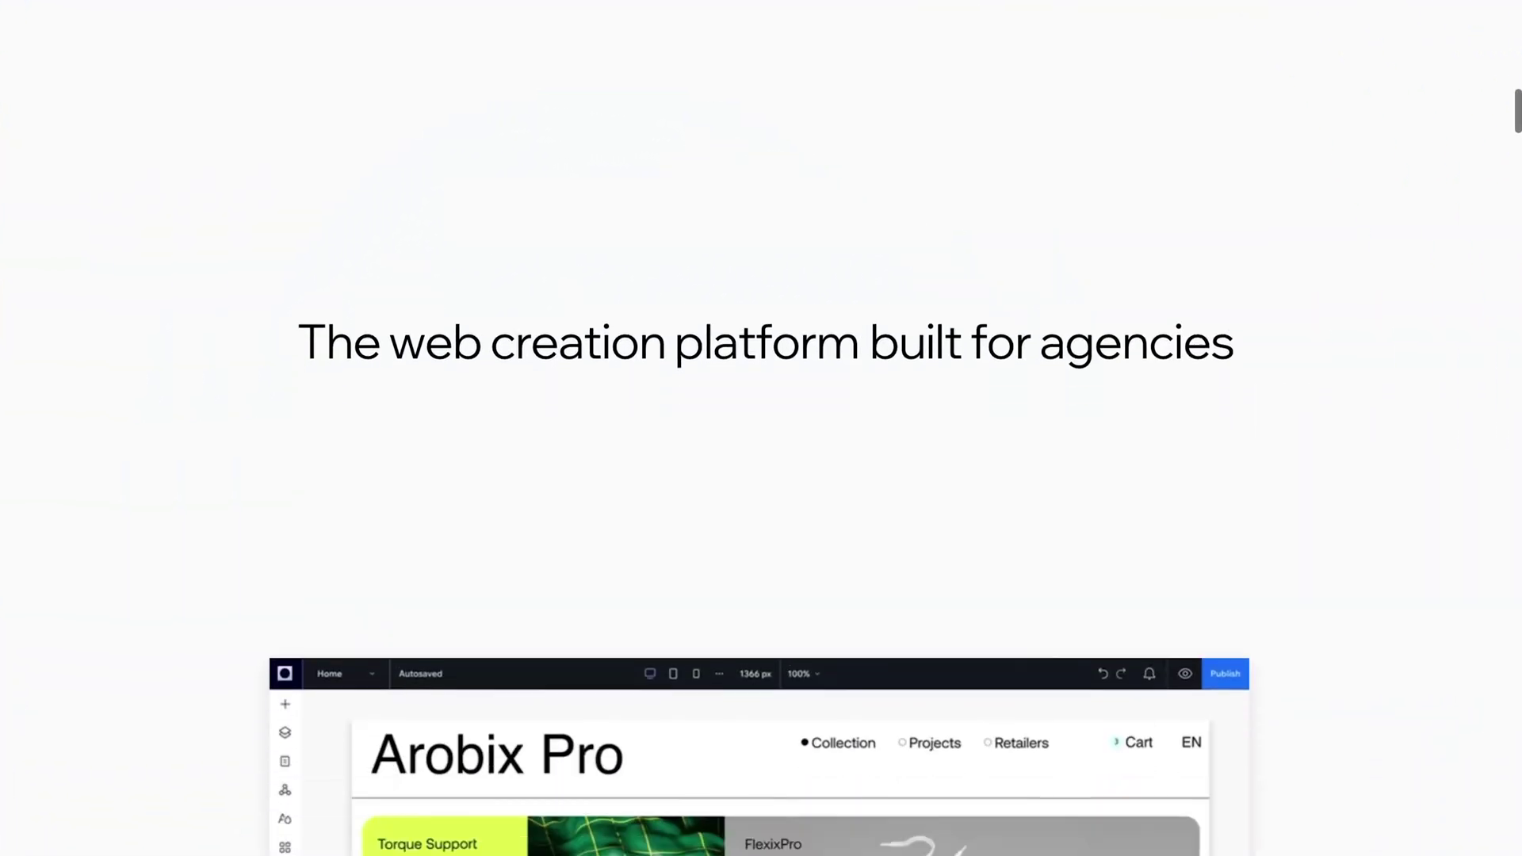
scroll(761, 428, "down", 5)
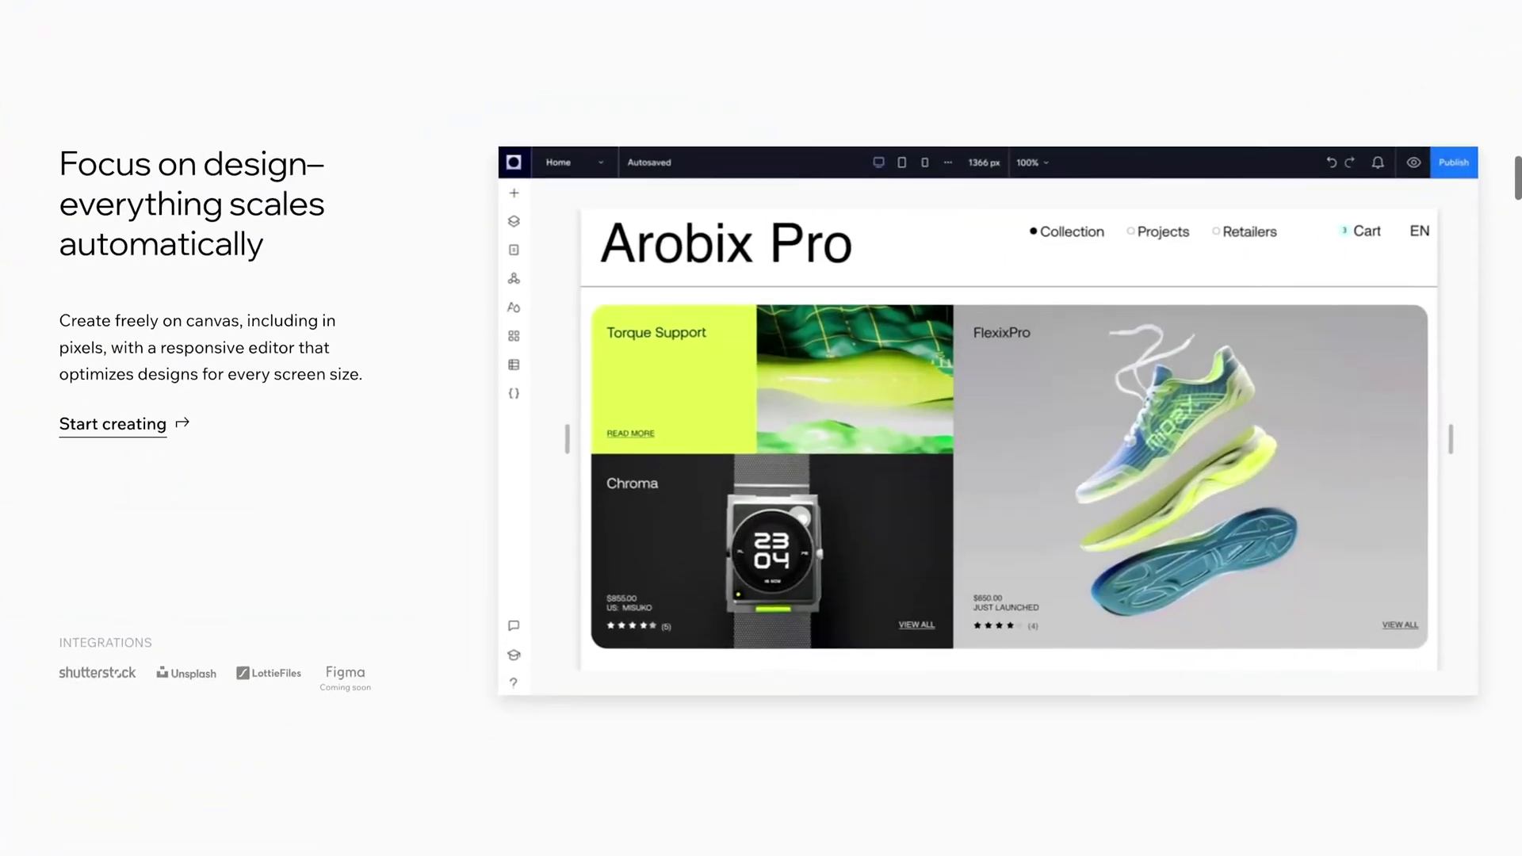
scroll(760, 428, "down", 15)
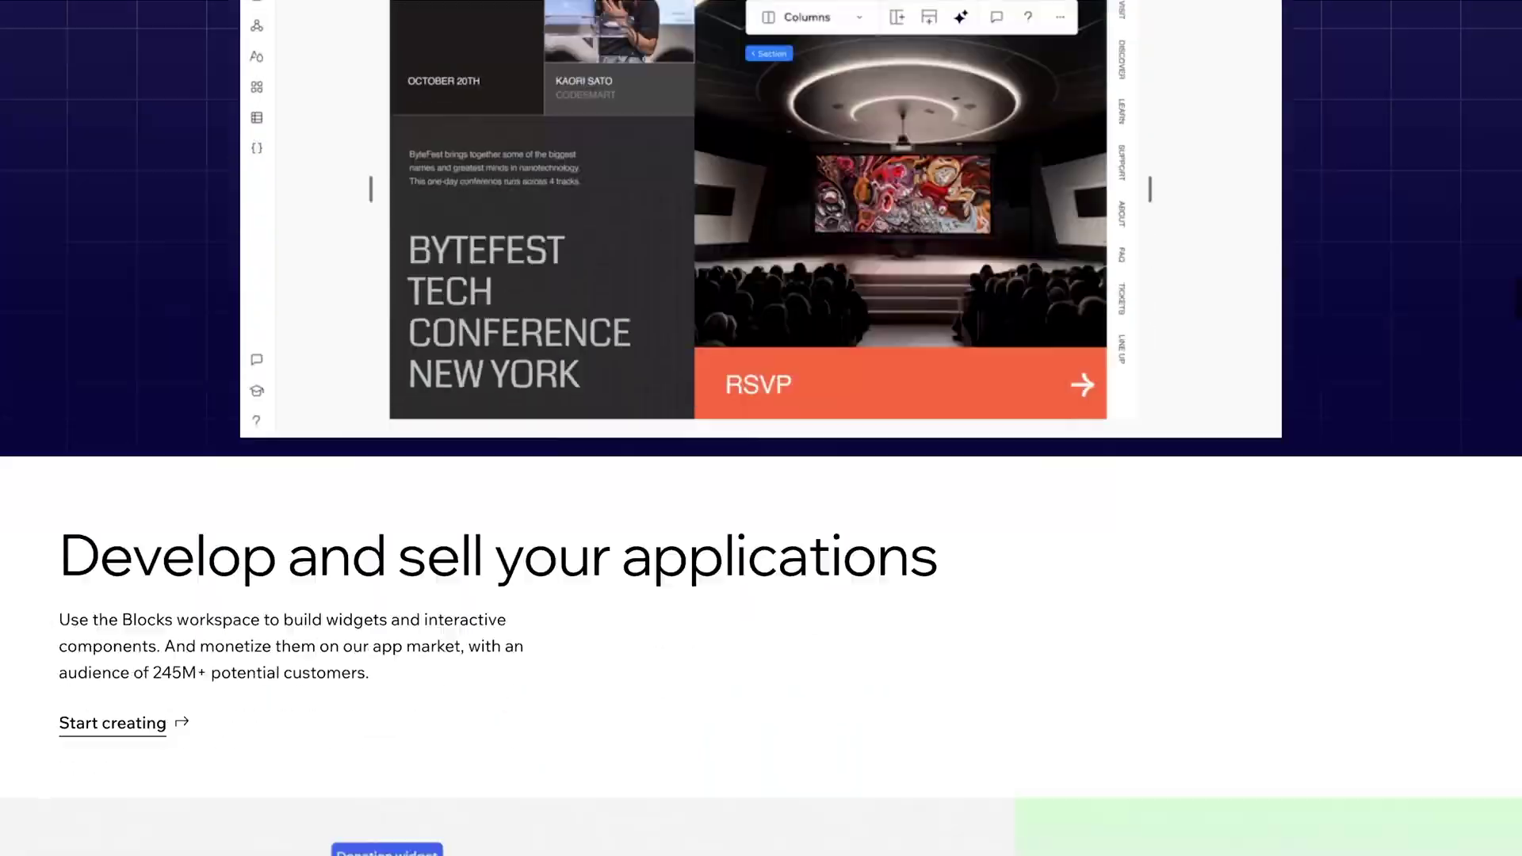
scroll(760, 428, "down", 15)
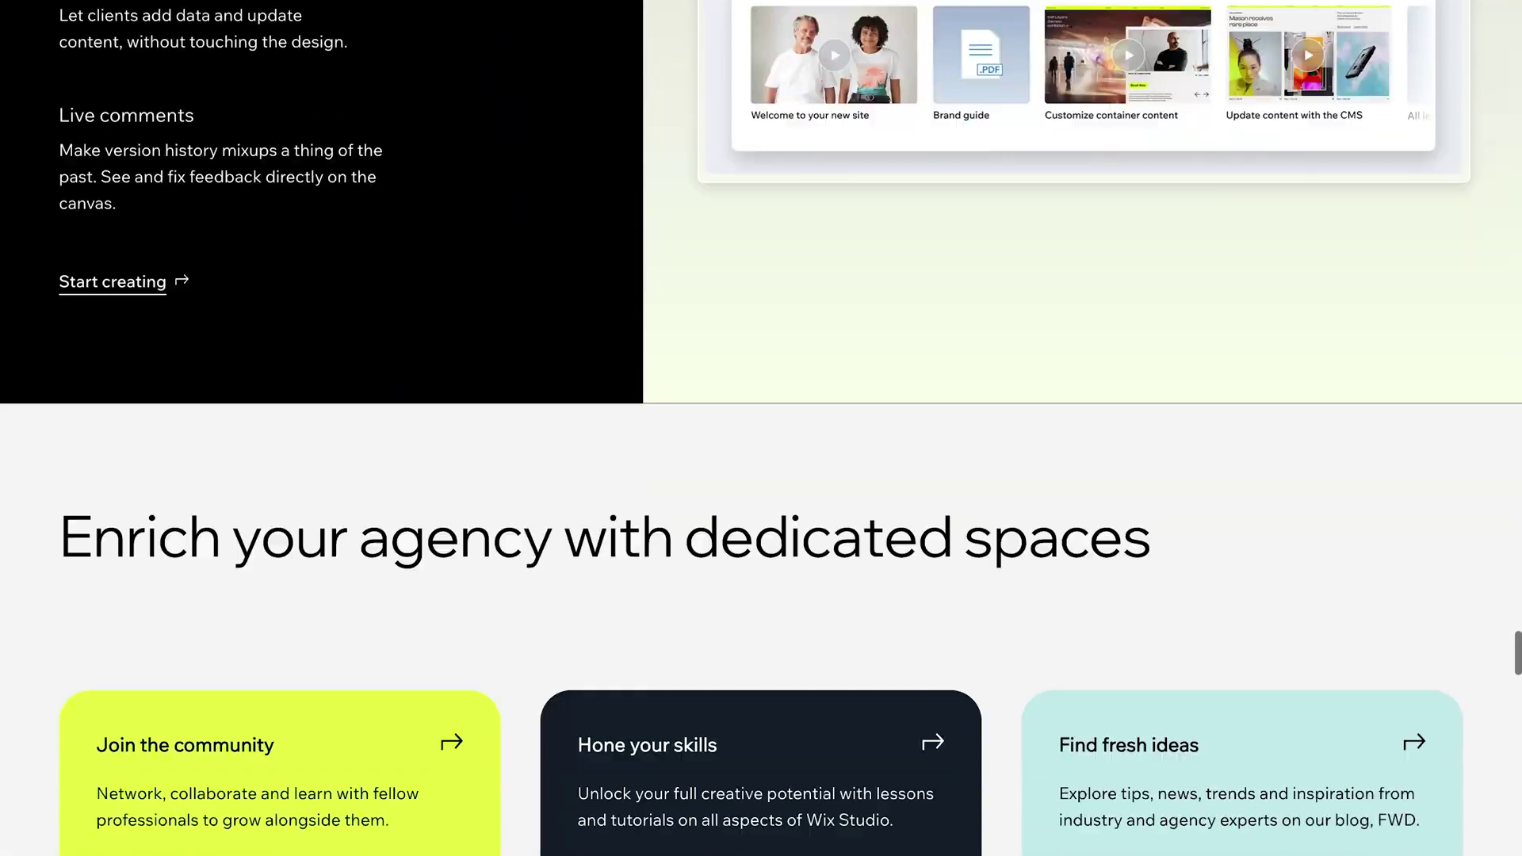
scroll(761, 428, "down", 15)
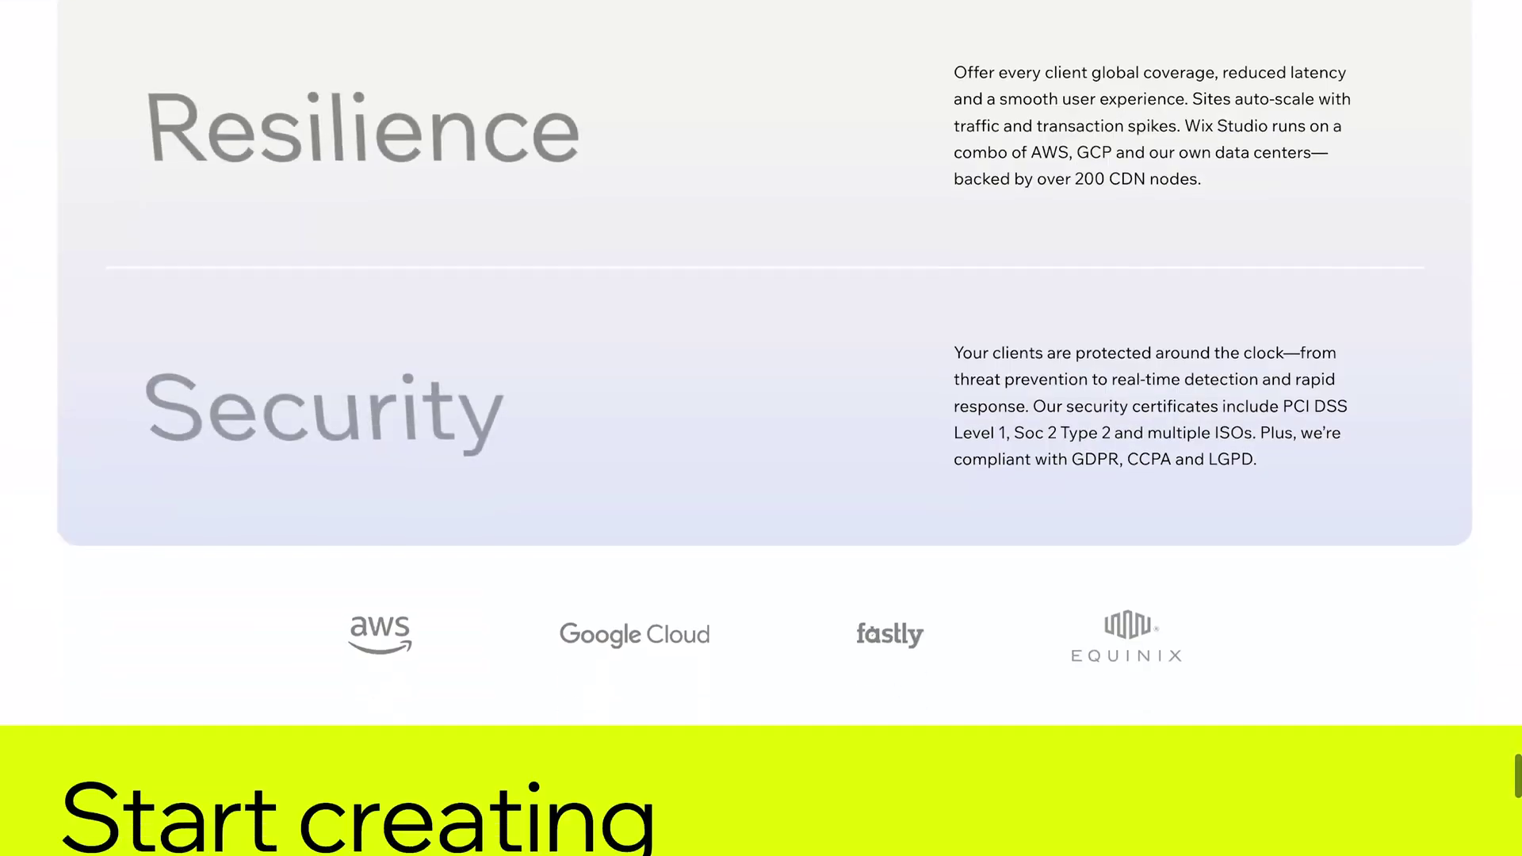
scroll(761, 428, "down", 10)
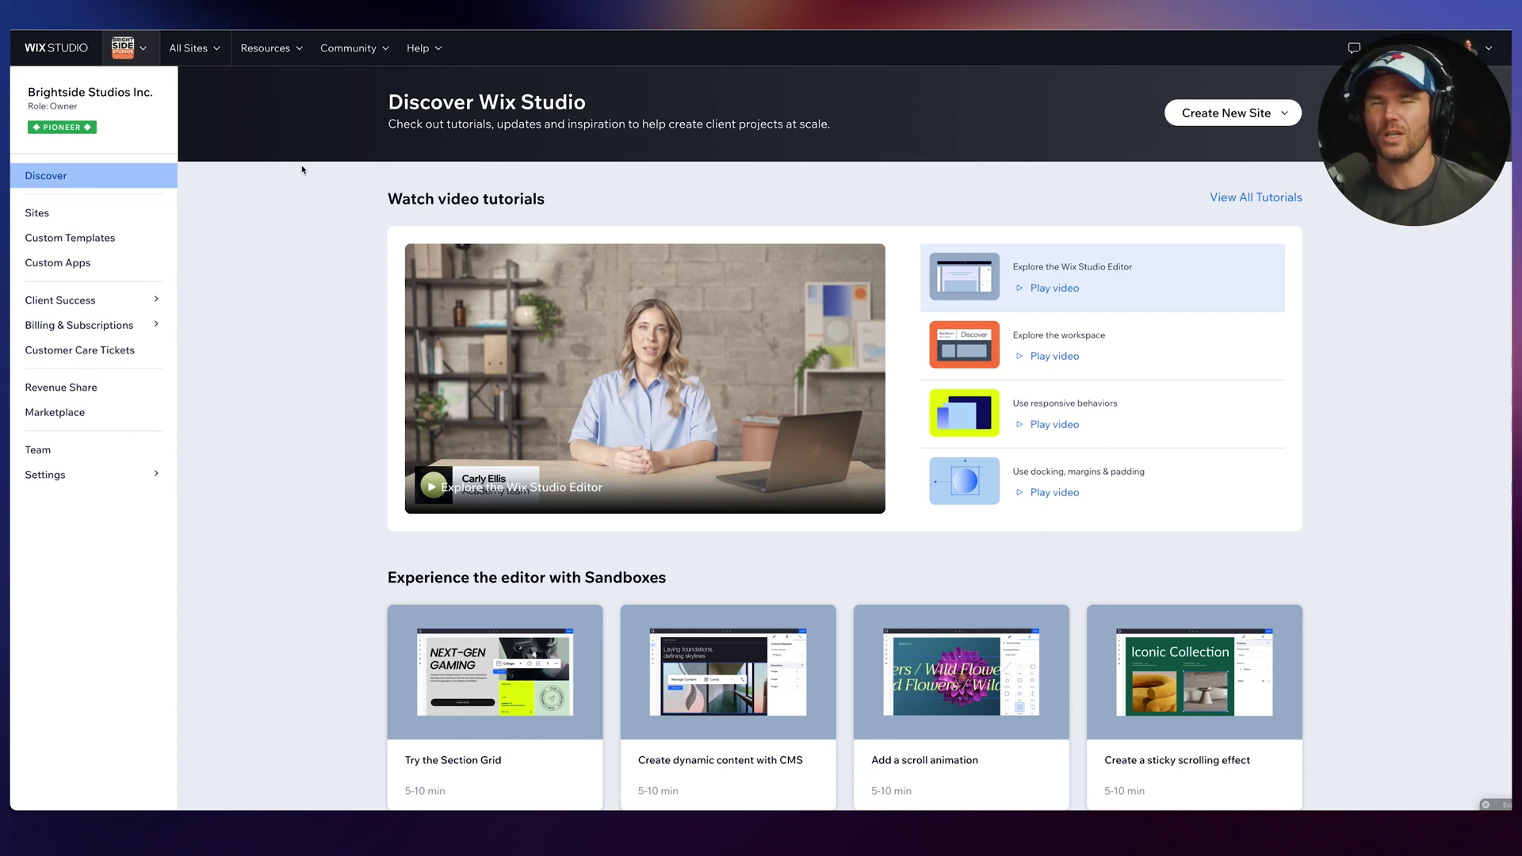
- Open the workspace's Sites page and examine the preset views available for the site list
left_click(65, 125)
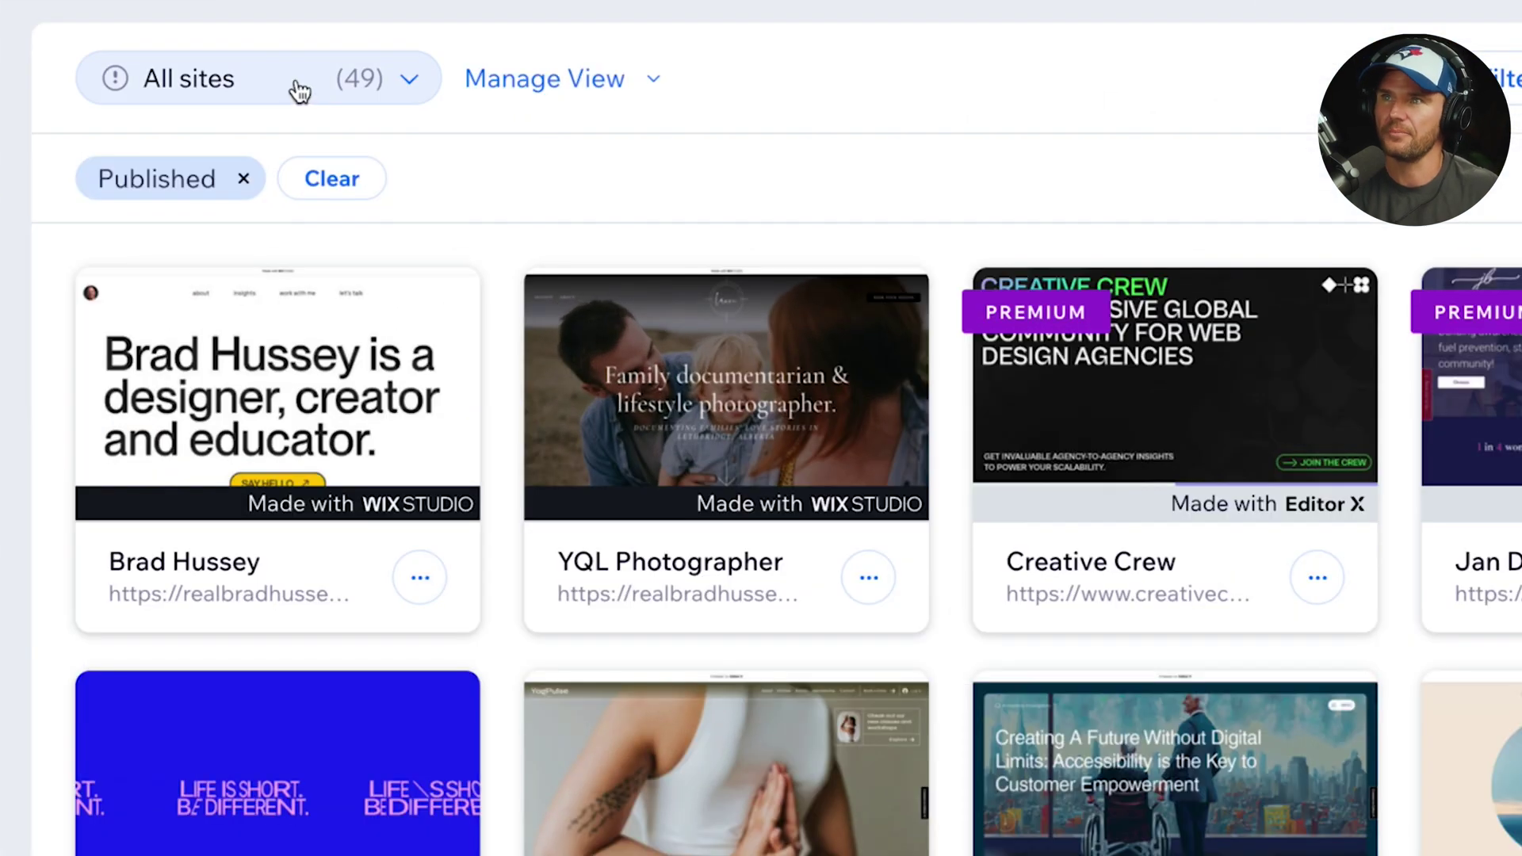
left_click(494, 183)
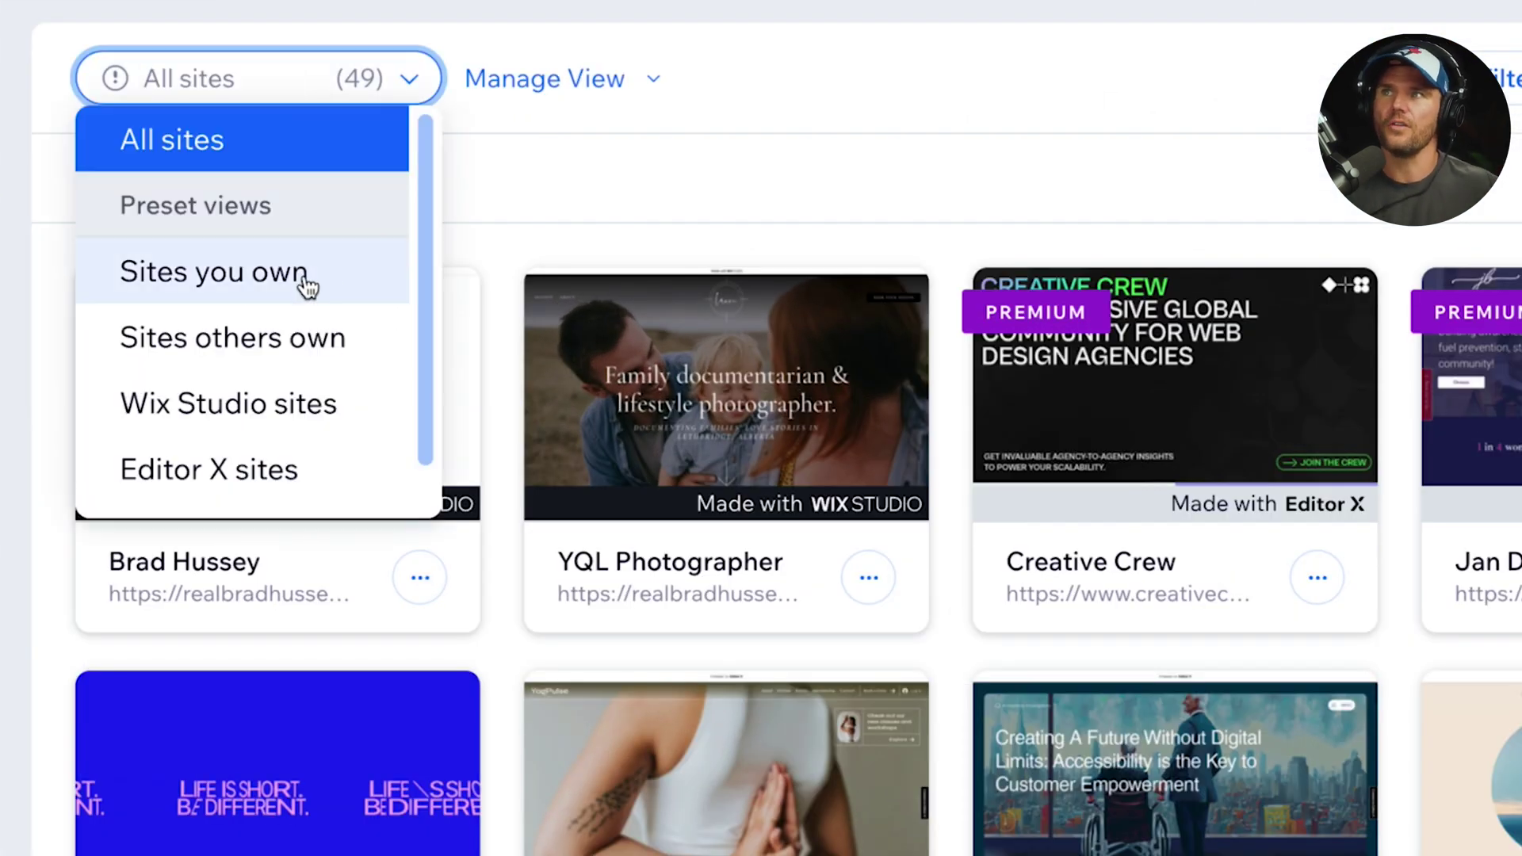
scroll(325, 333, "down", 1)
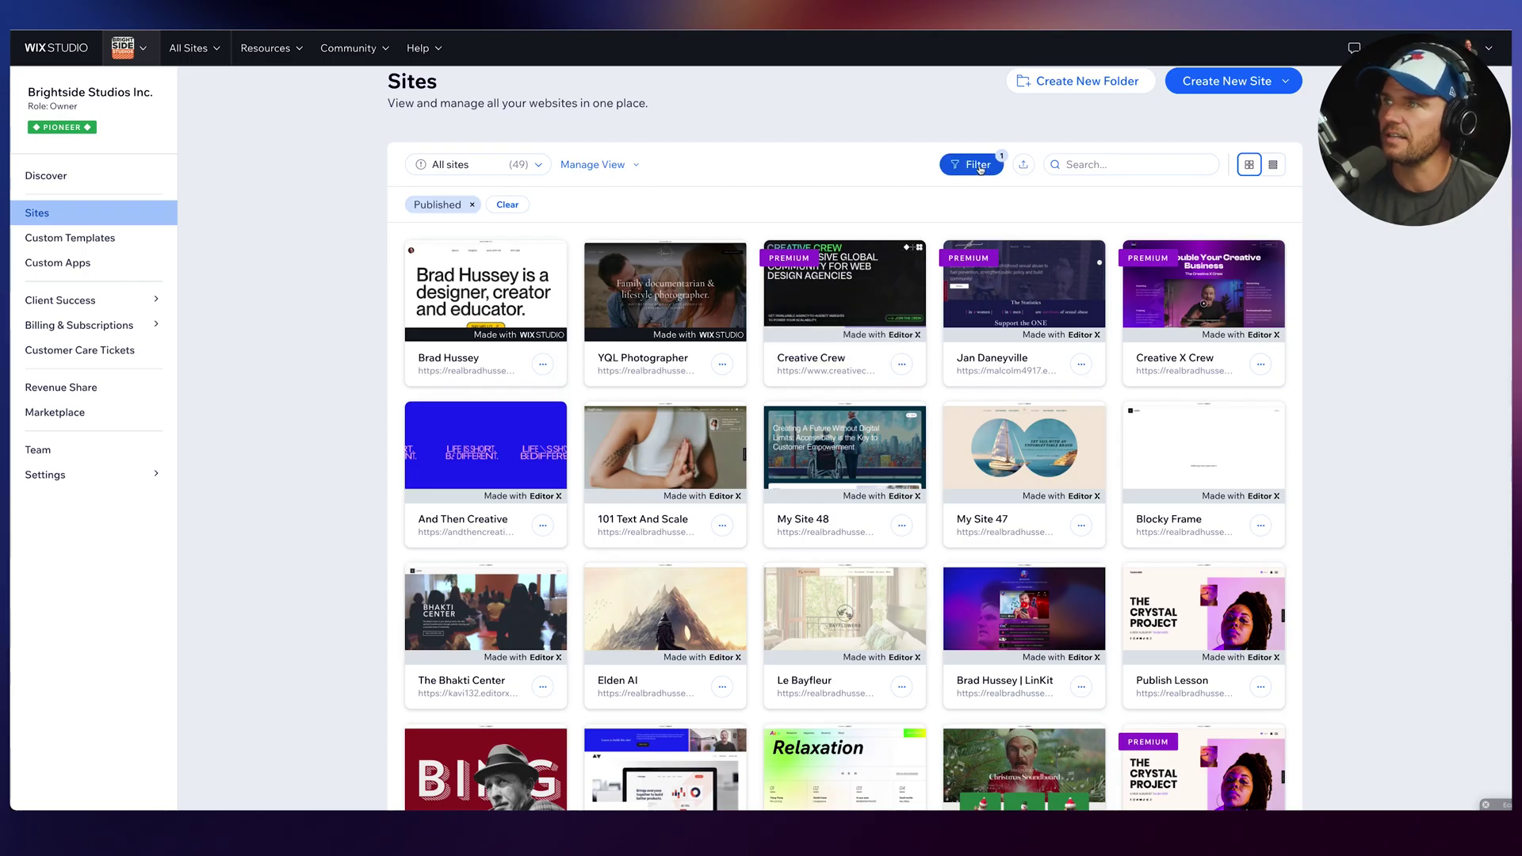
- Examine the plan, published, editor type and agency ownership filters for the sites, and look over the site cards
left_click(974, 165)
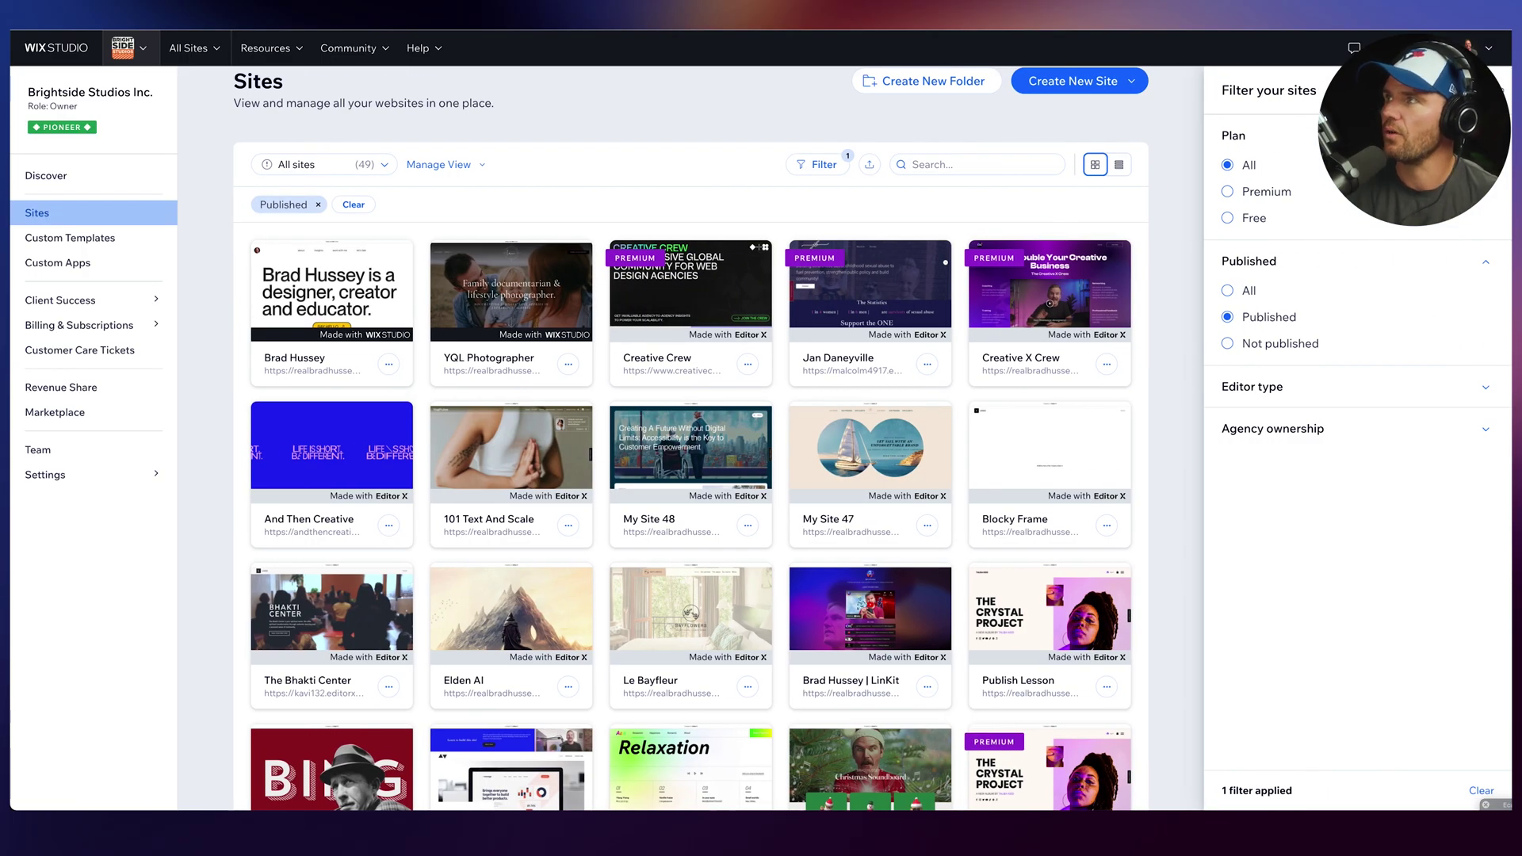
left_click(1500, 89)
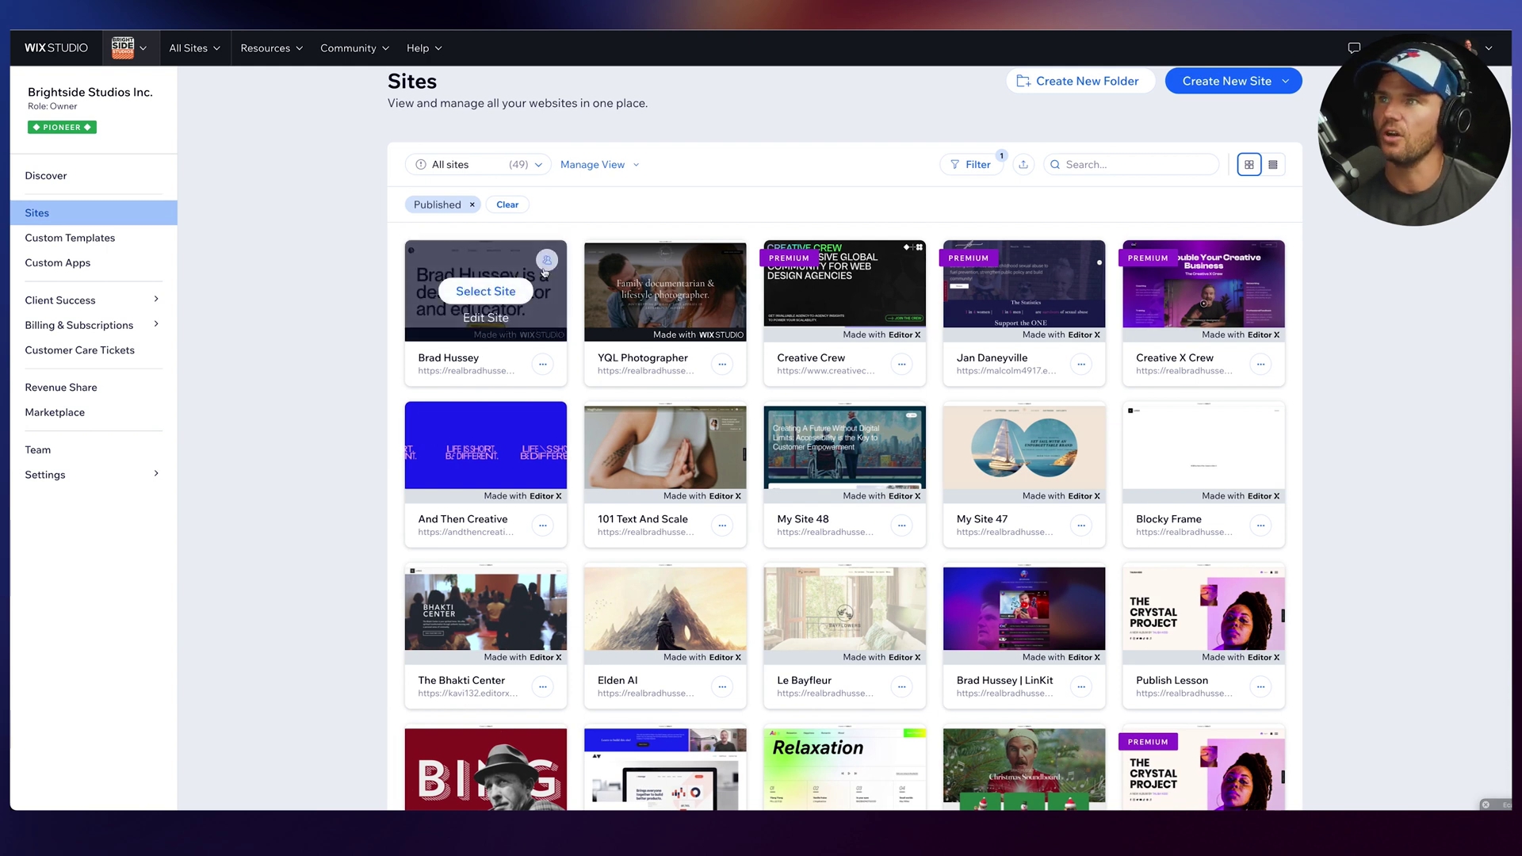
mouse_move(507, 323)
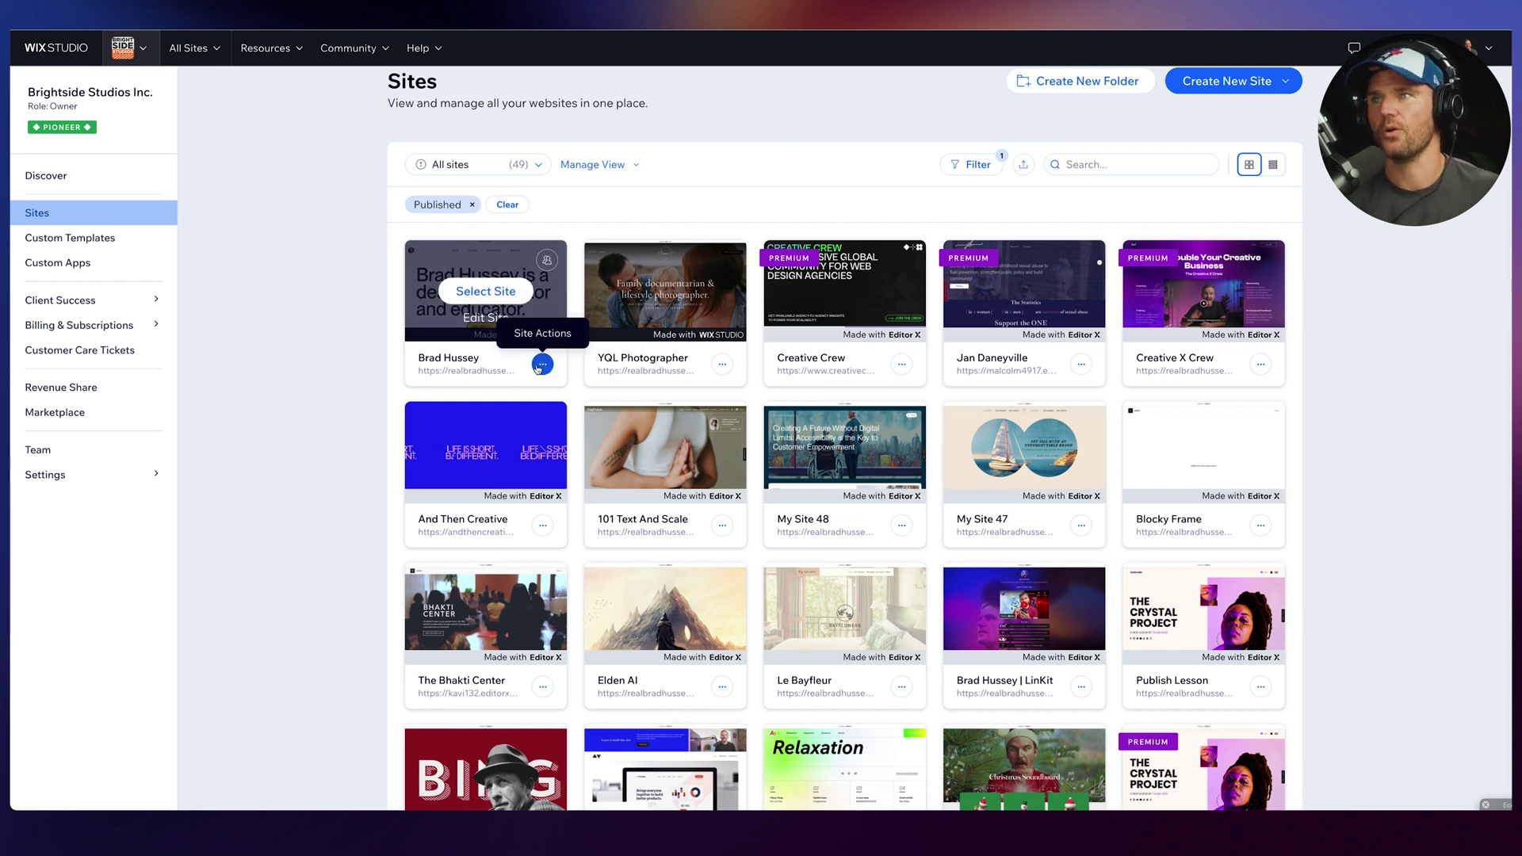
scroll(638, 469, "down", 2)
scroll(638, 469, "up", 3)
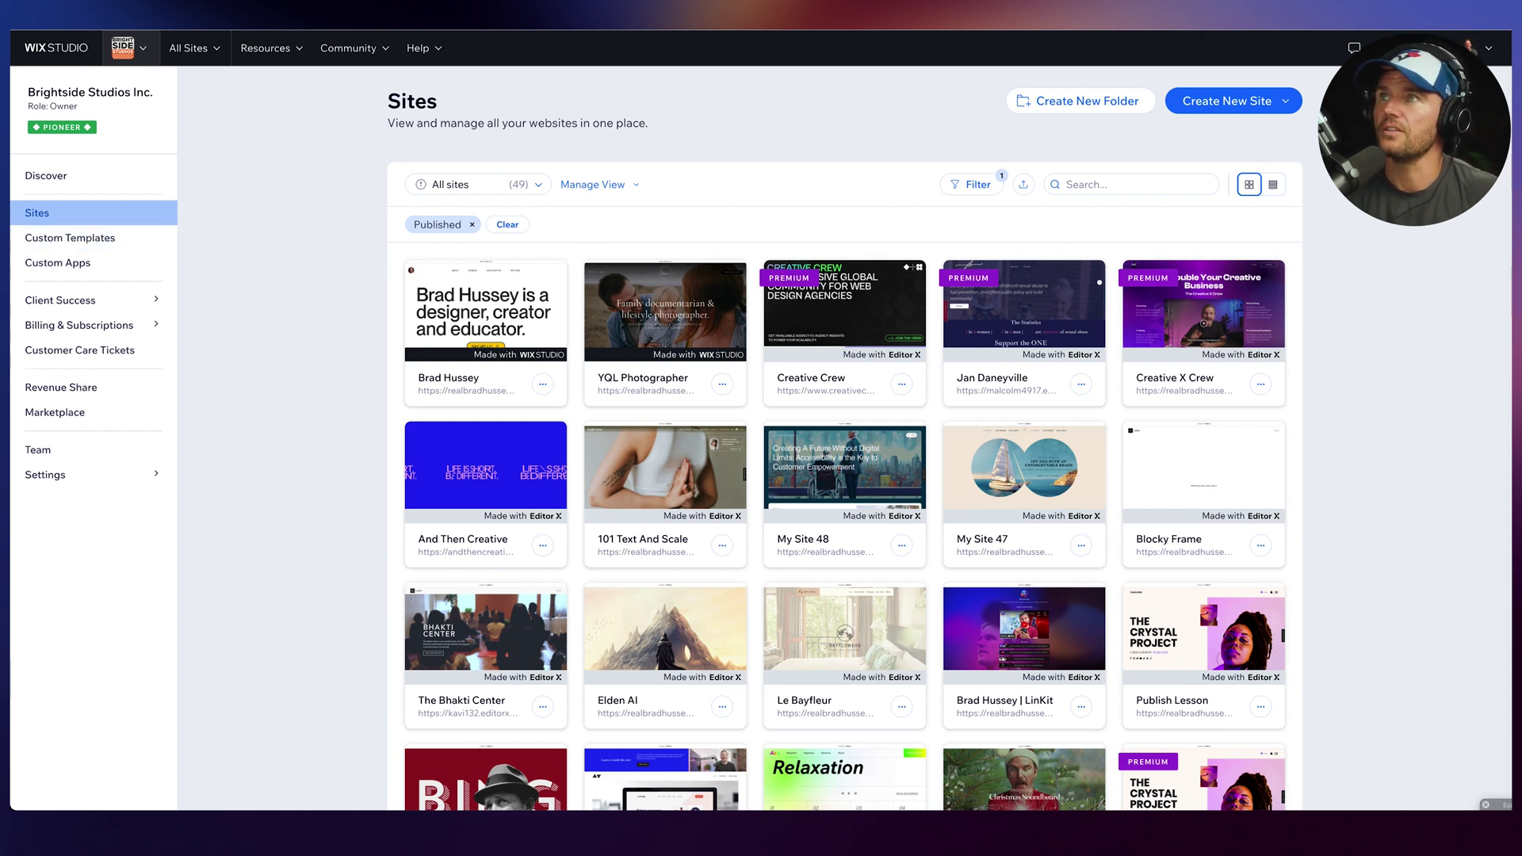
- Open Custom Templates and view the Studio sites offered as a base for a new template, without creating one
left_click(70, 238)
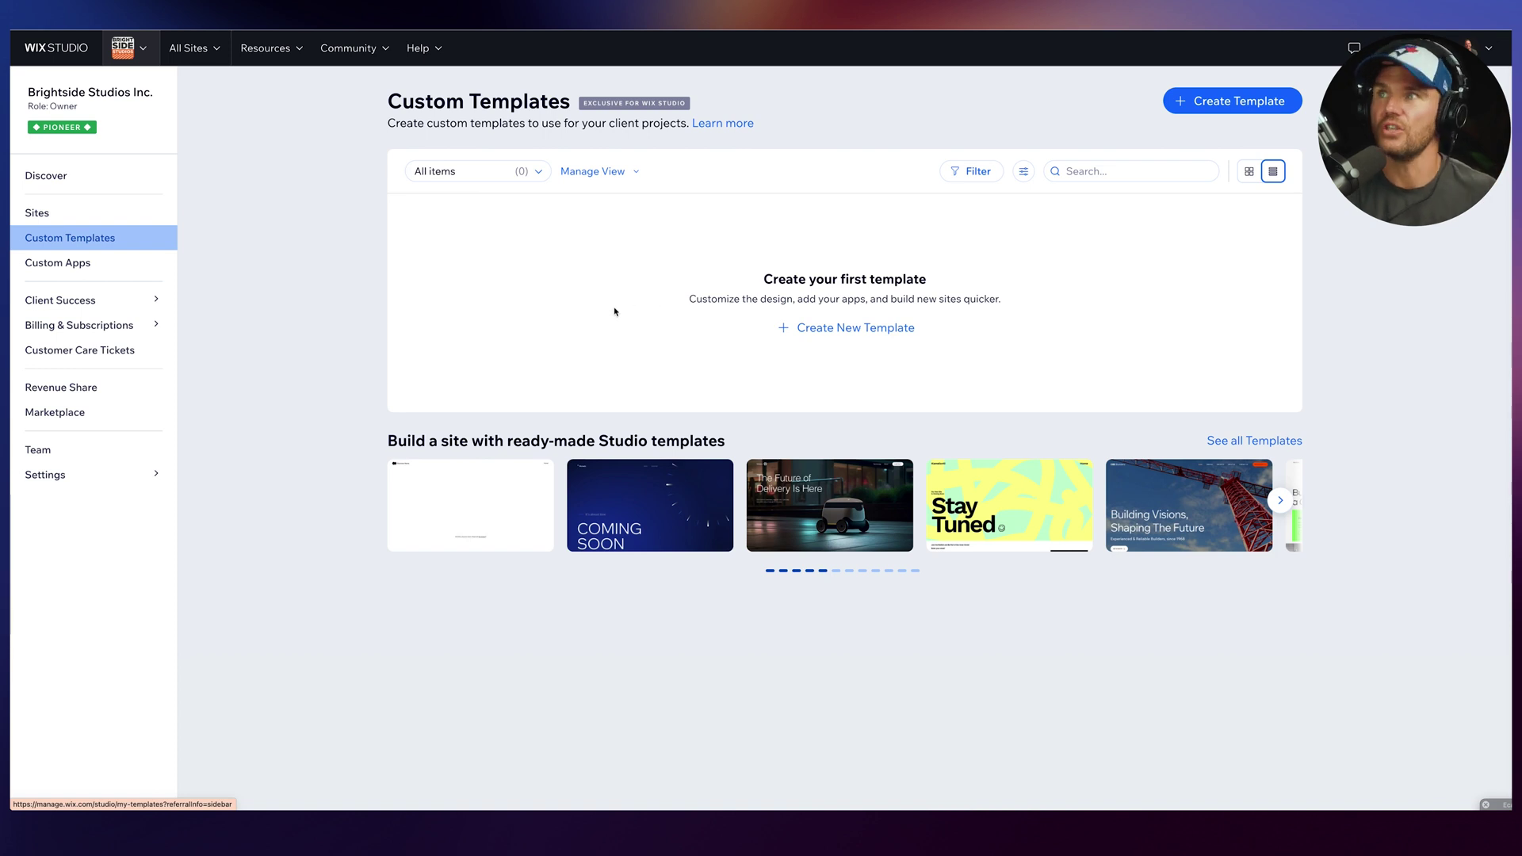
mouse_move(632, 113)
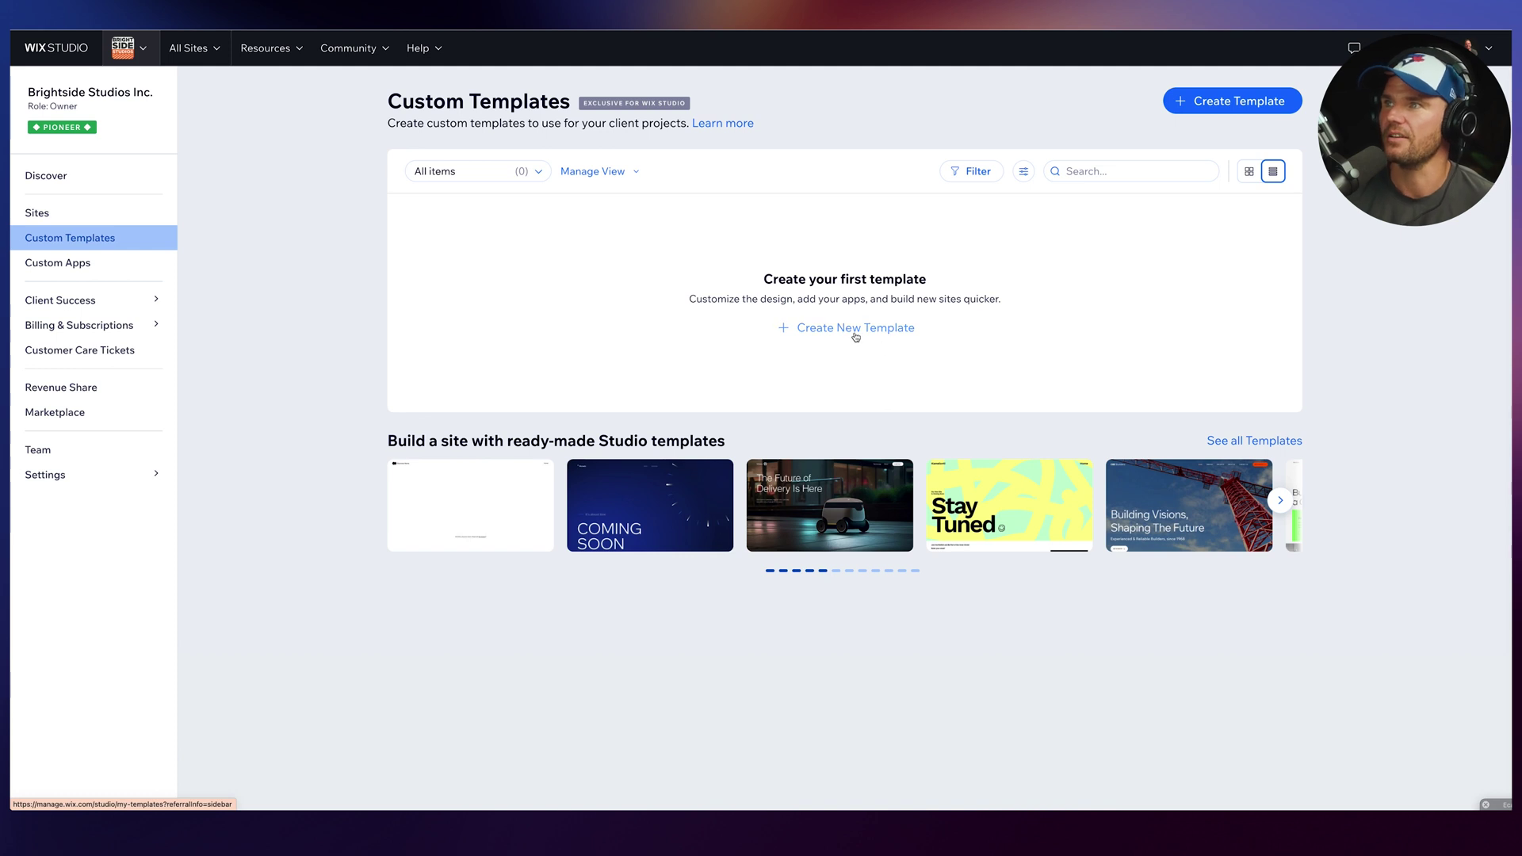
left_click(855, 328)
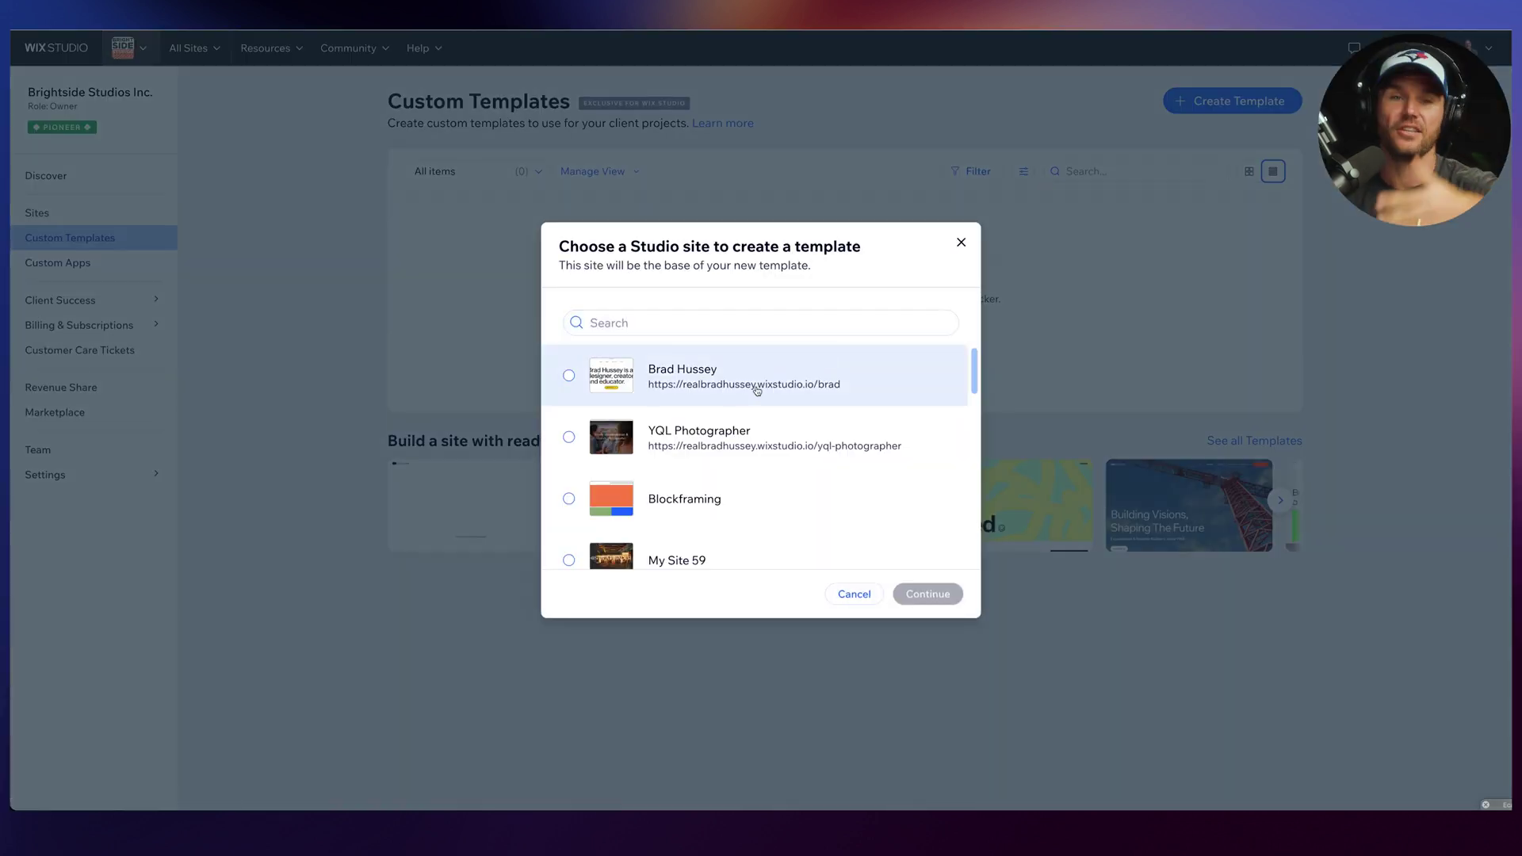
left_click(961, 251)
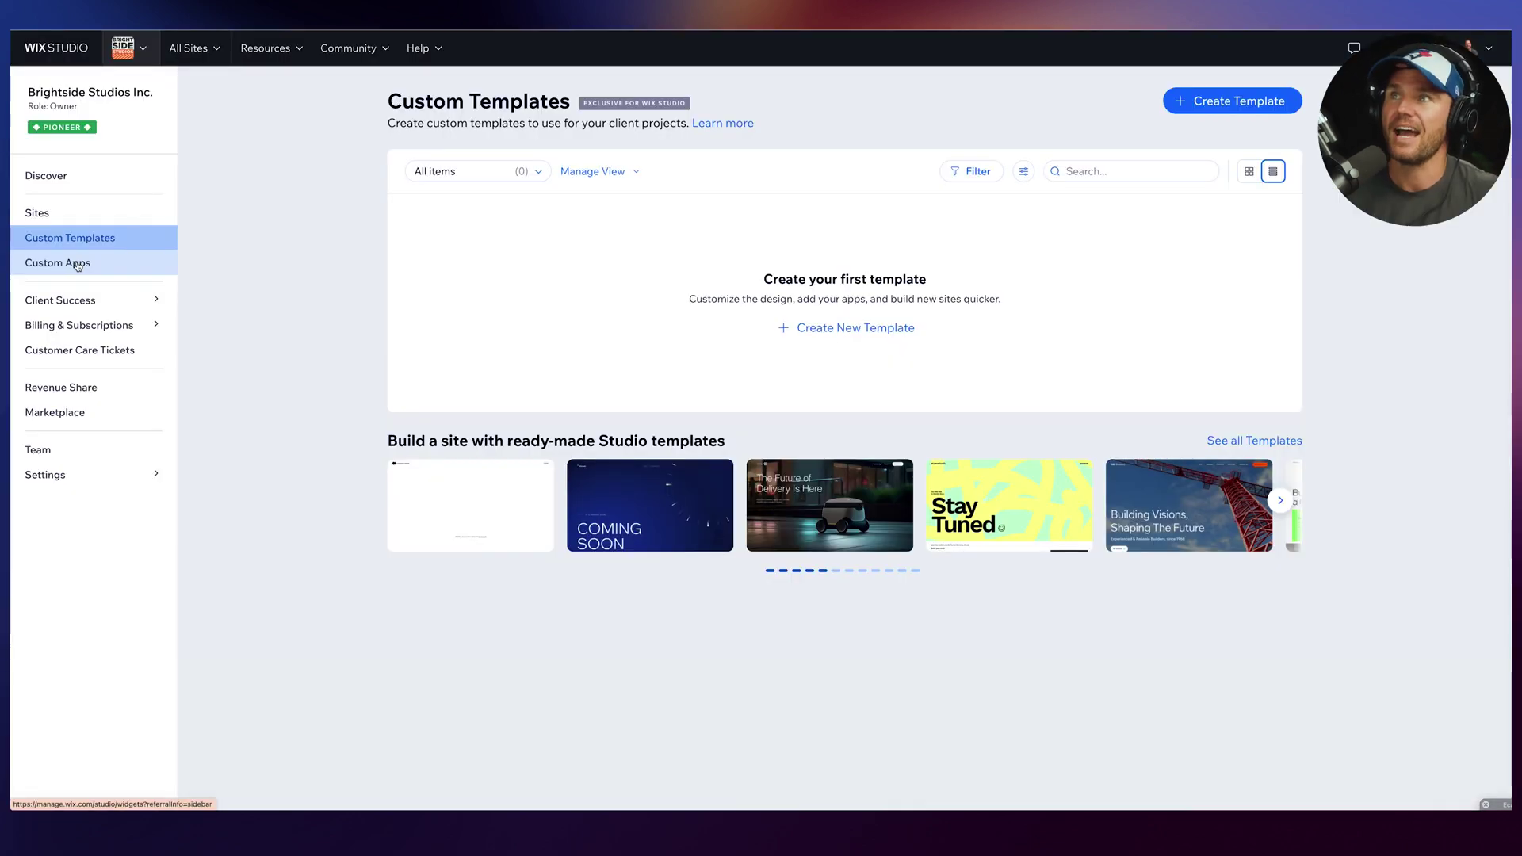
- Visit the workspace's Custom Apps, Team and Settings areas
left_click(77, 264)
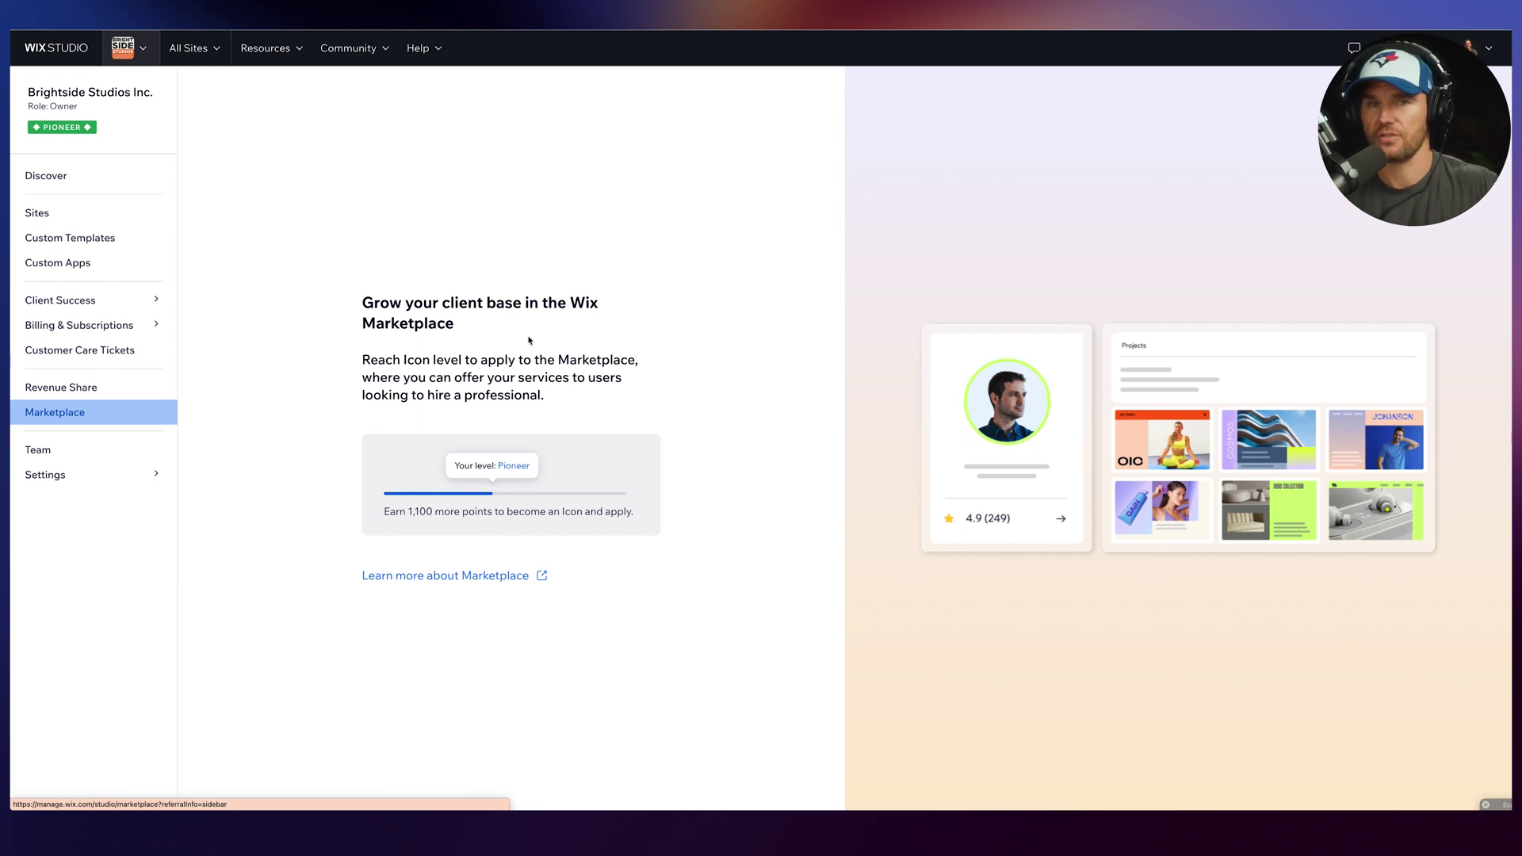
left_click(80, 458)
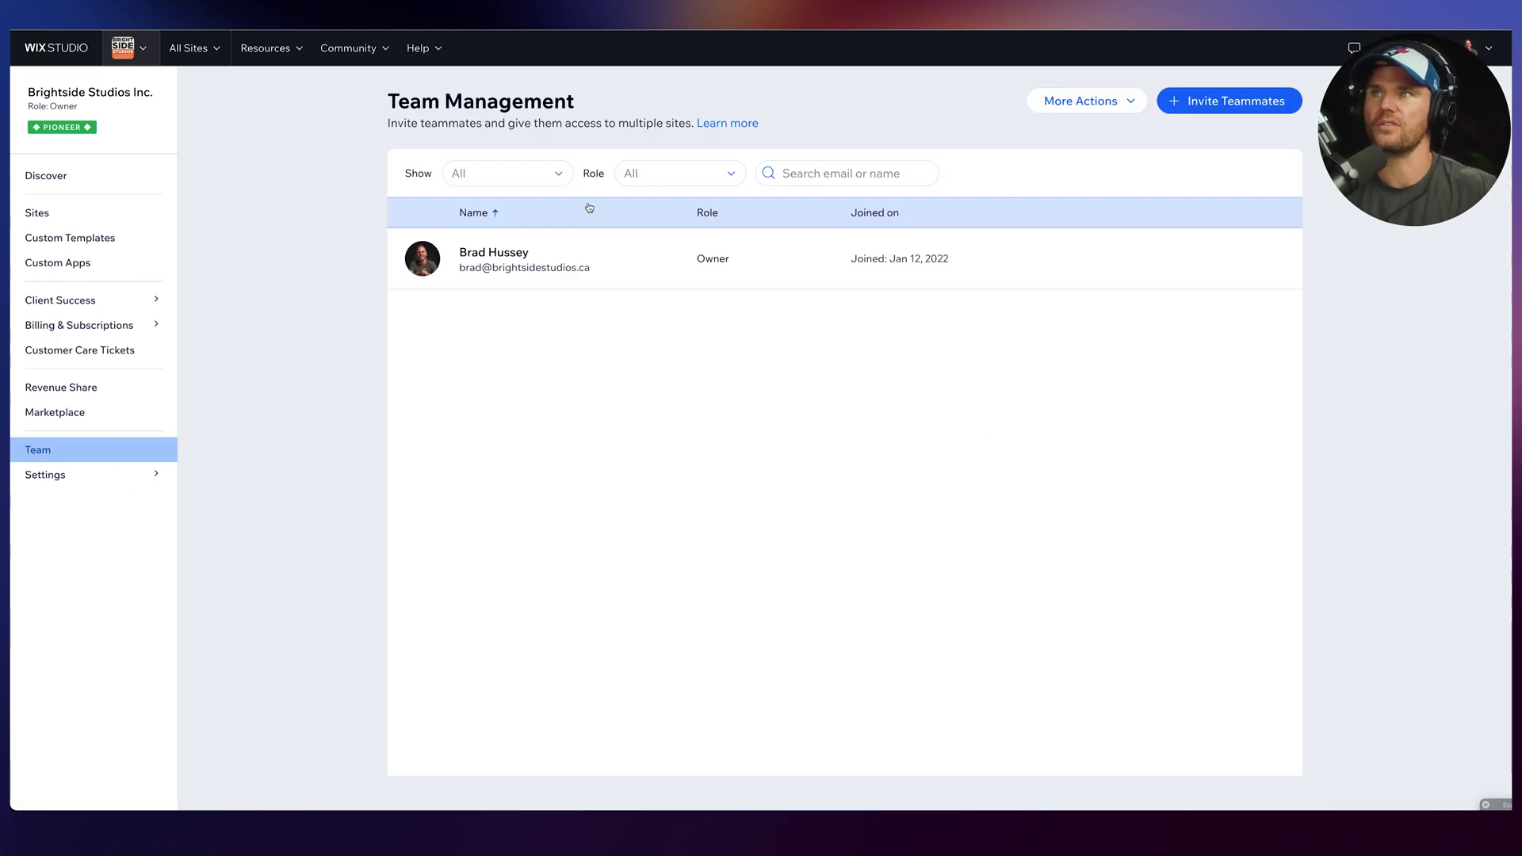
left_click(90, 480)
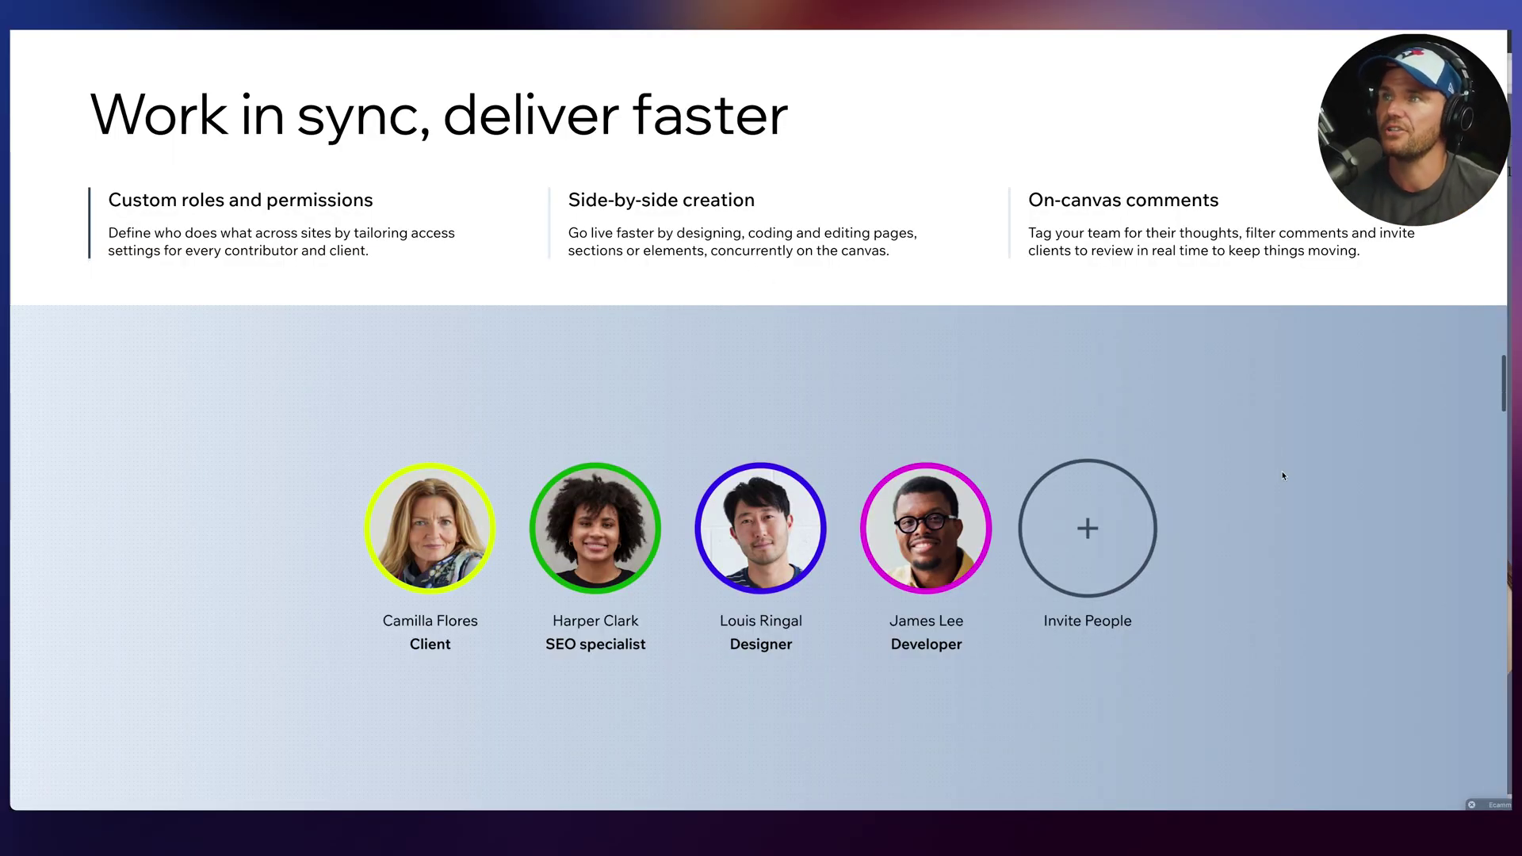
- Look over the "Work in sync, deliver faster" section about roles, side-by-side creation and on-canvas comments
scroll(1279, 469, "down", 3)
scroll(1330, 487, "down", 3)
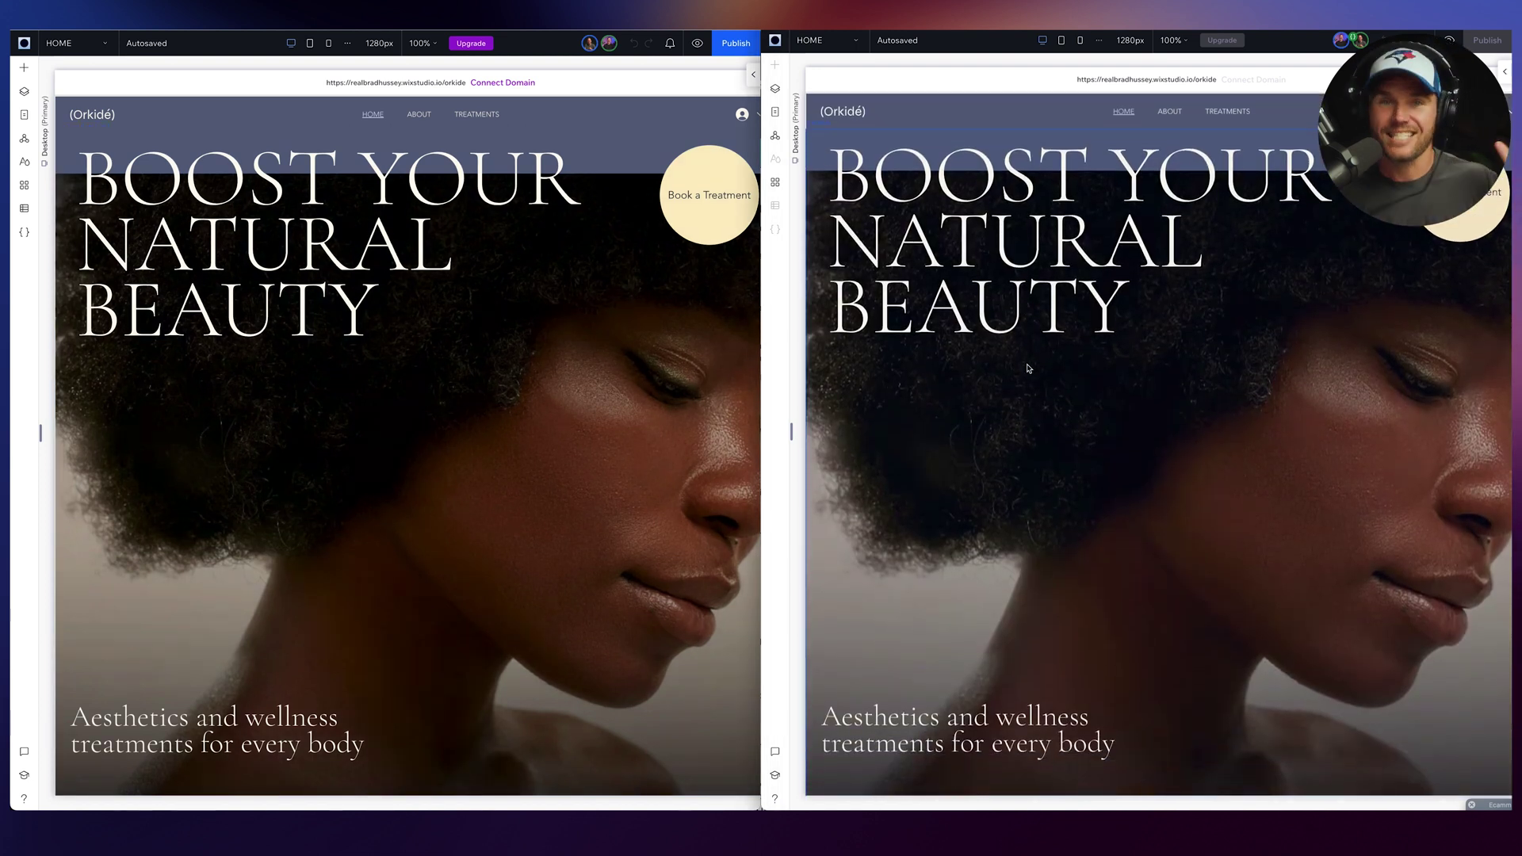
- Open Invite Collaborators for the Orkidé site, examine the available roles, and leave without sending an invite
left_click(591, 46)
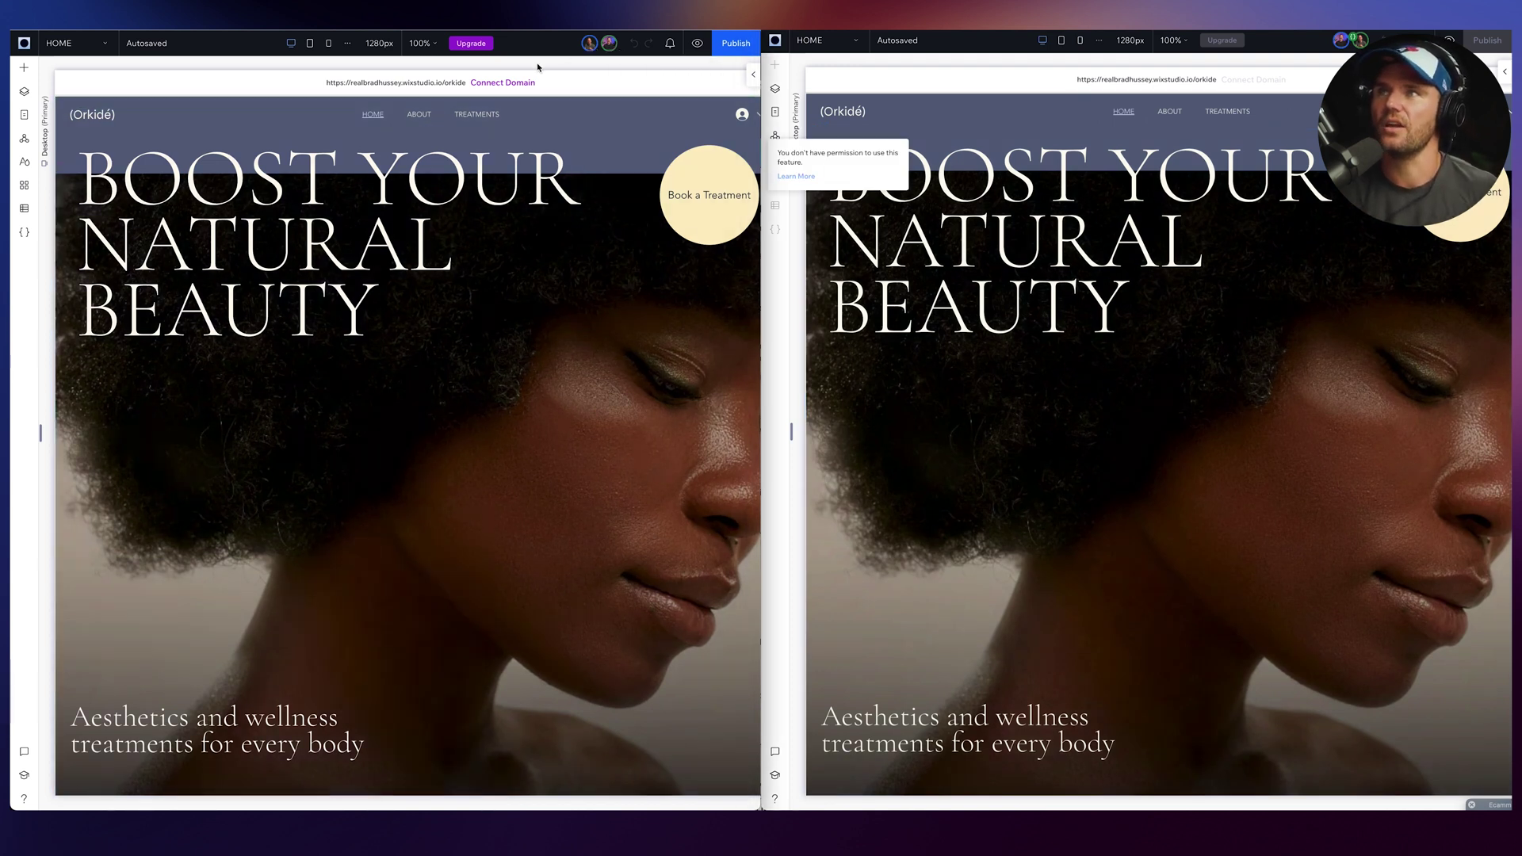
left_click(586, 45)
left_click(111, 222)
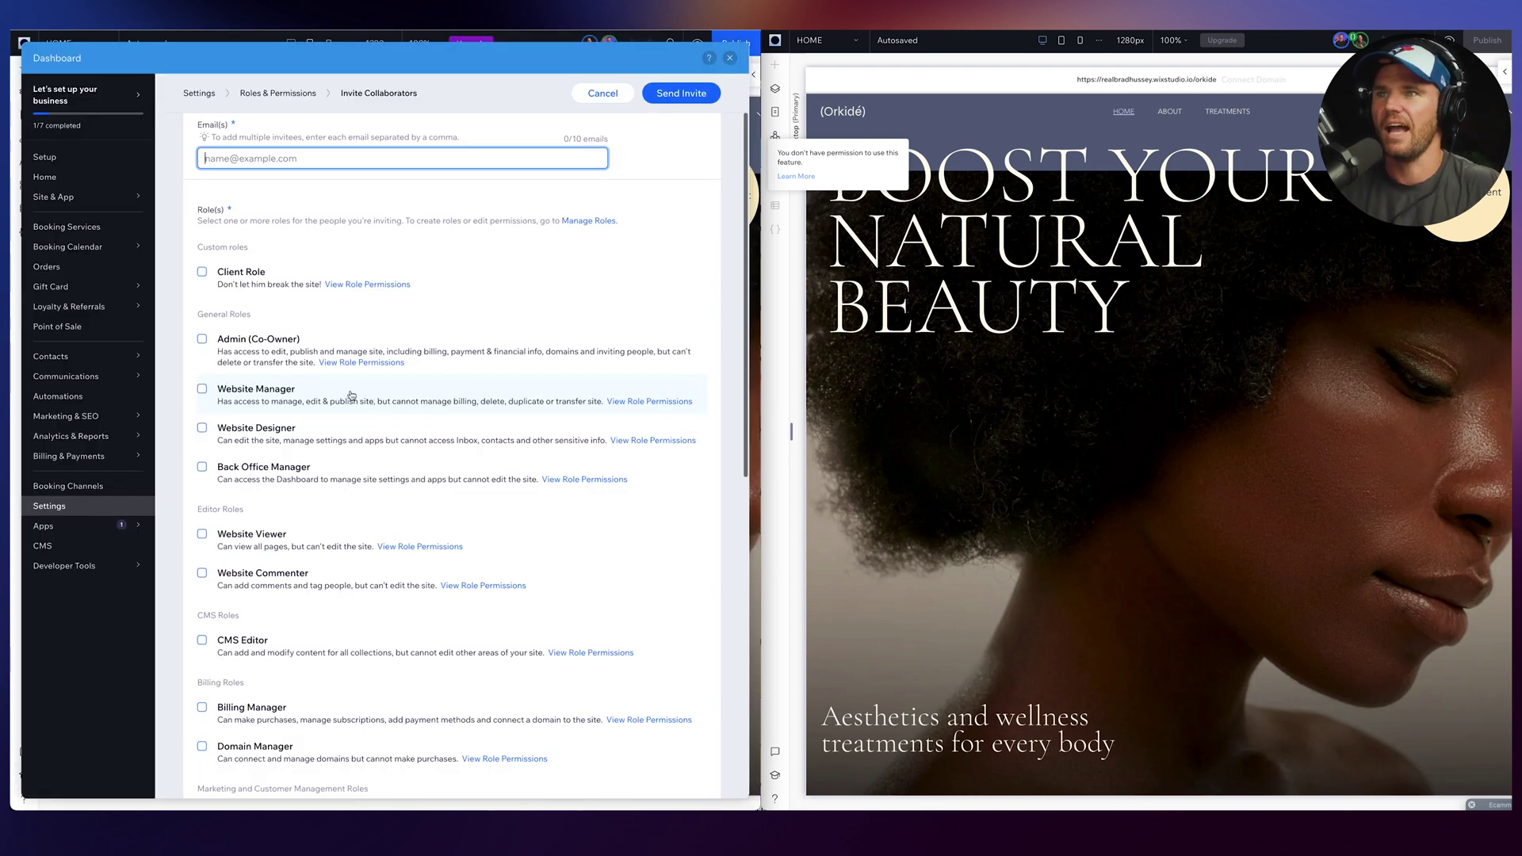
scroll(351, 395, "down", 5)
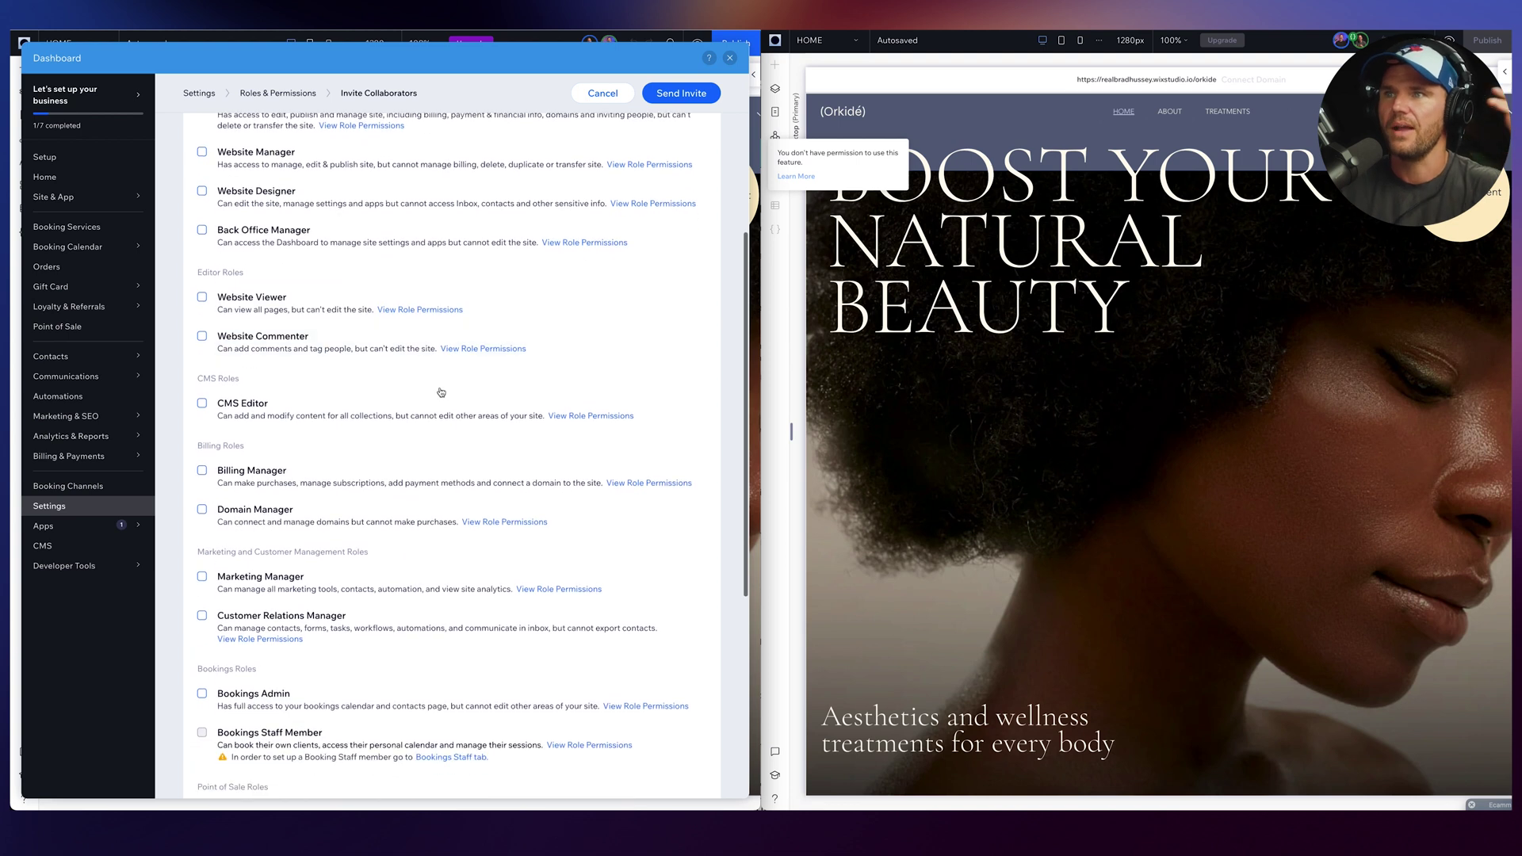
scroll(347, 398, "down", 8)
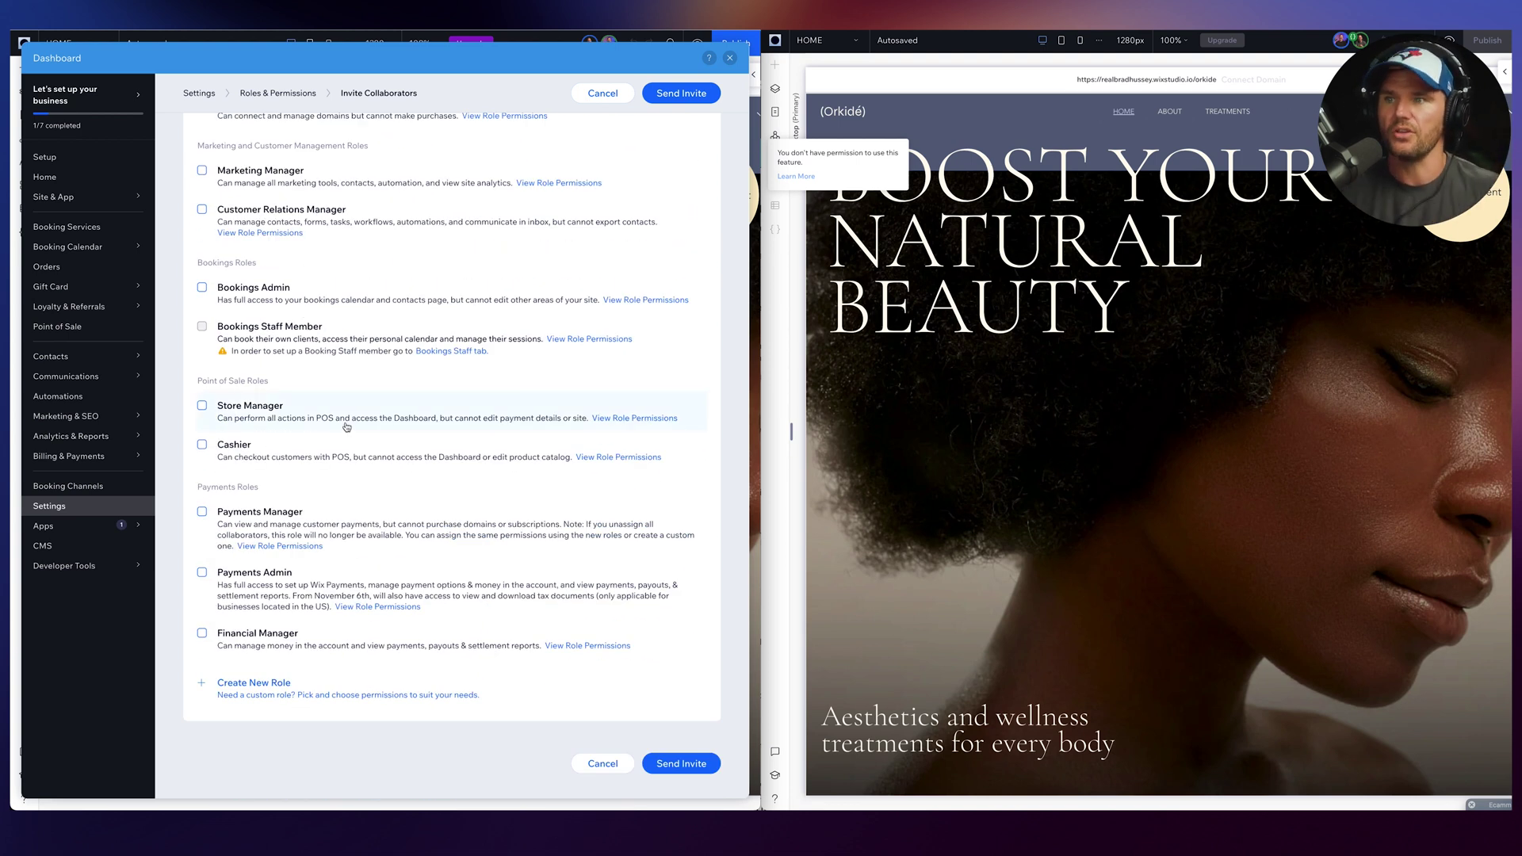
scroll(313, 722, "up", 10)
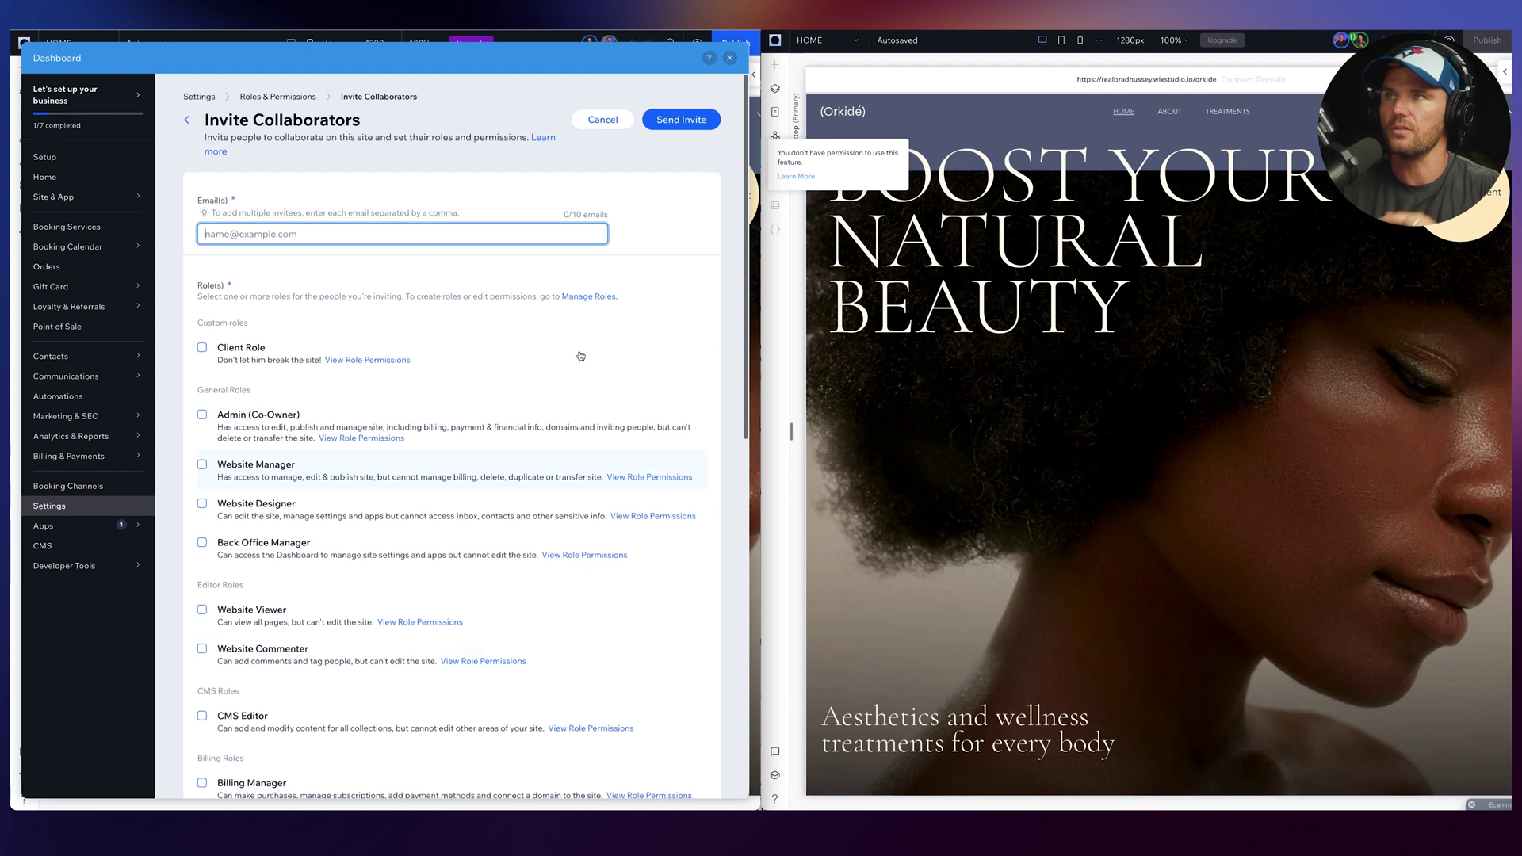
left_click(729, 58)
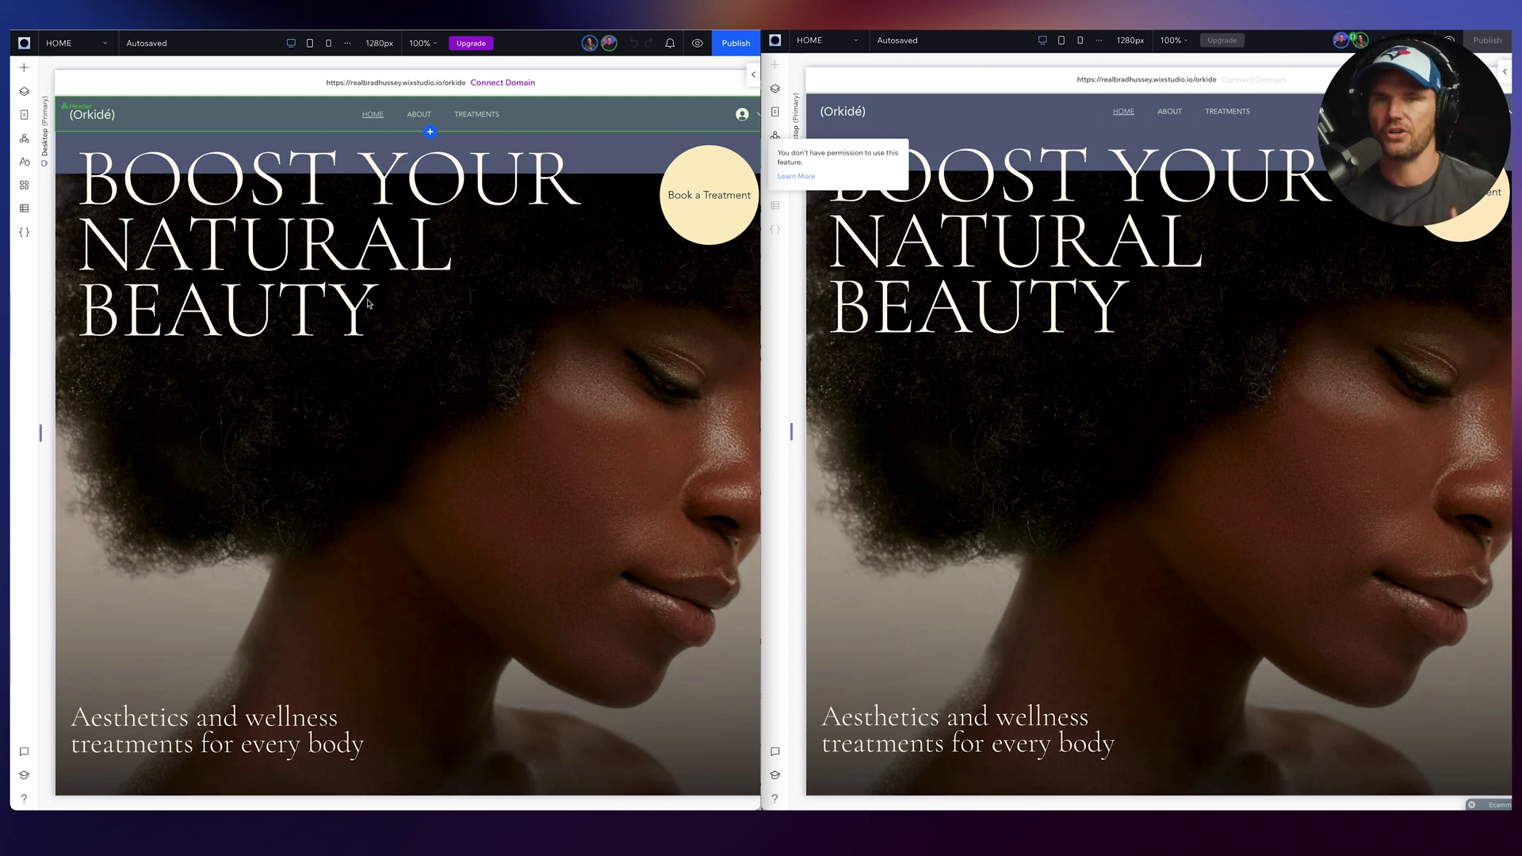
- Add an exclamation mark to the end of the hero heading "BOOST YOUR NATURAL BEAUTY"
left_click(321, 252)
double_click(351, 282)
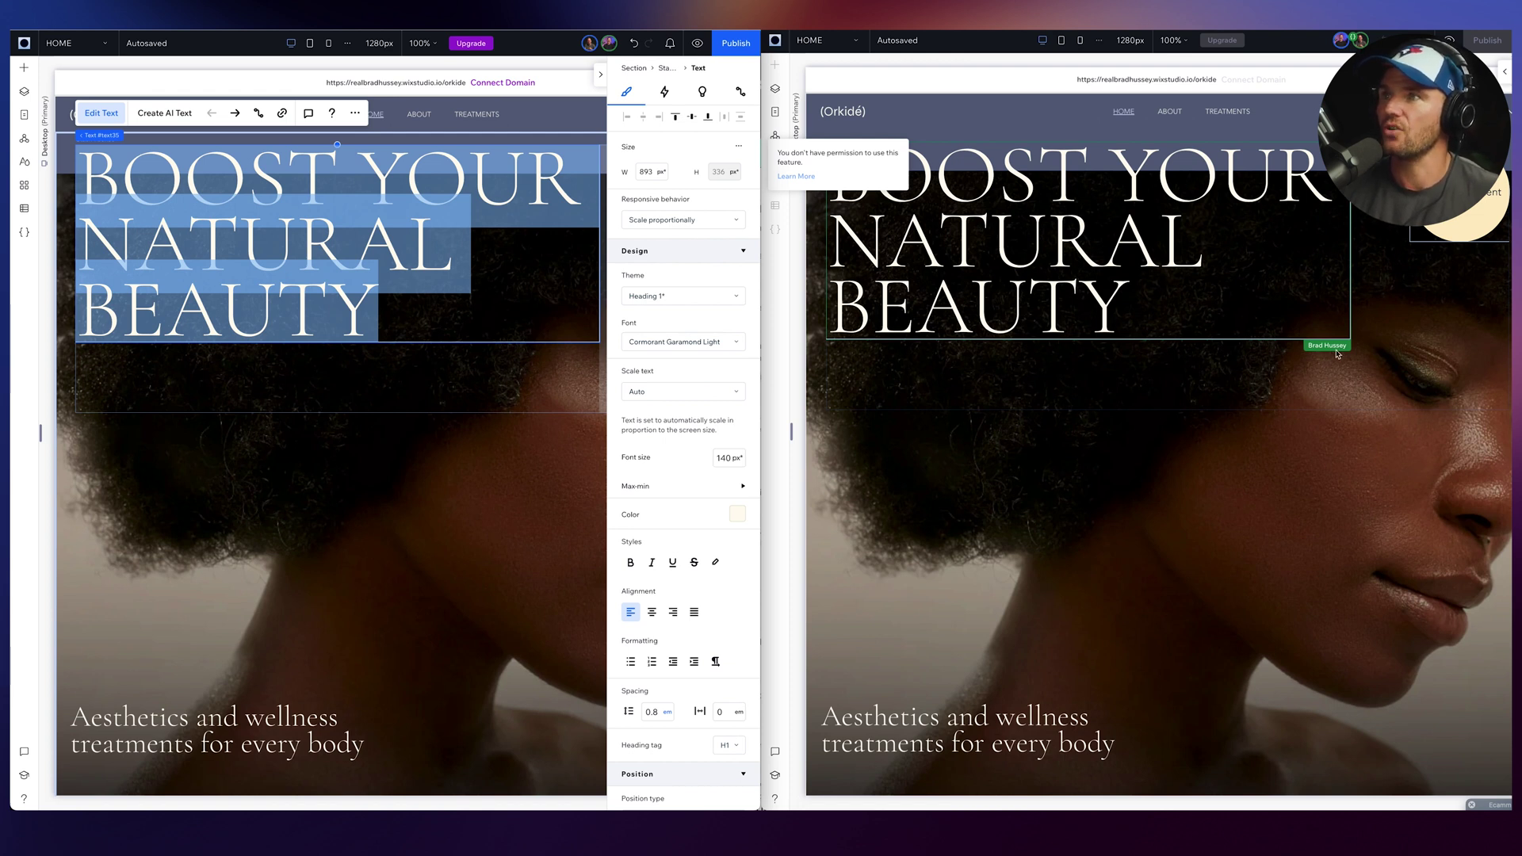
left_click(453, 304)
type("!")
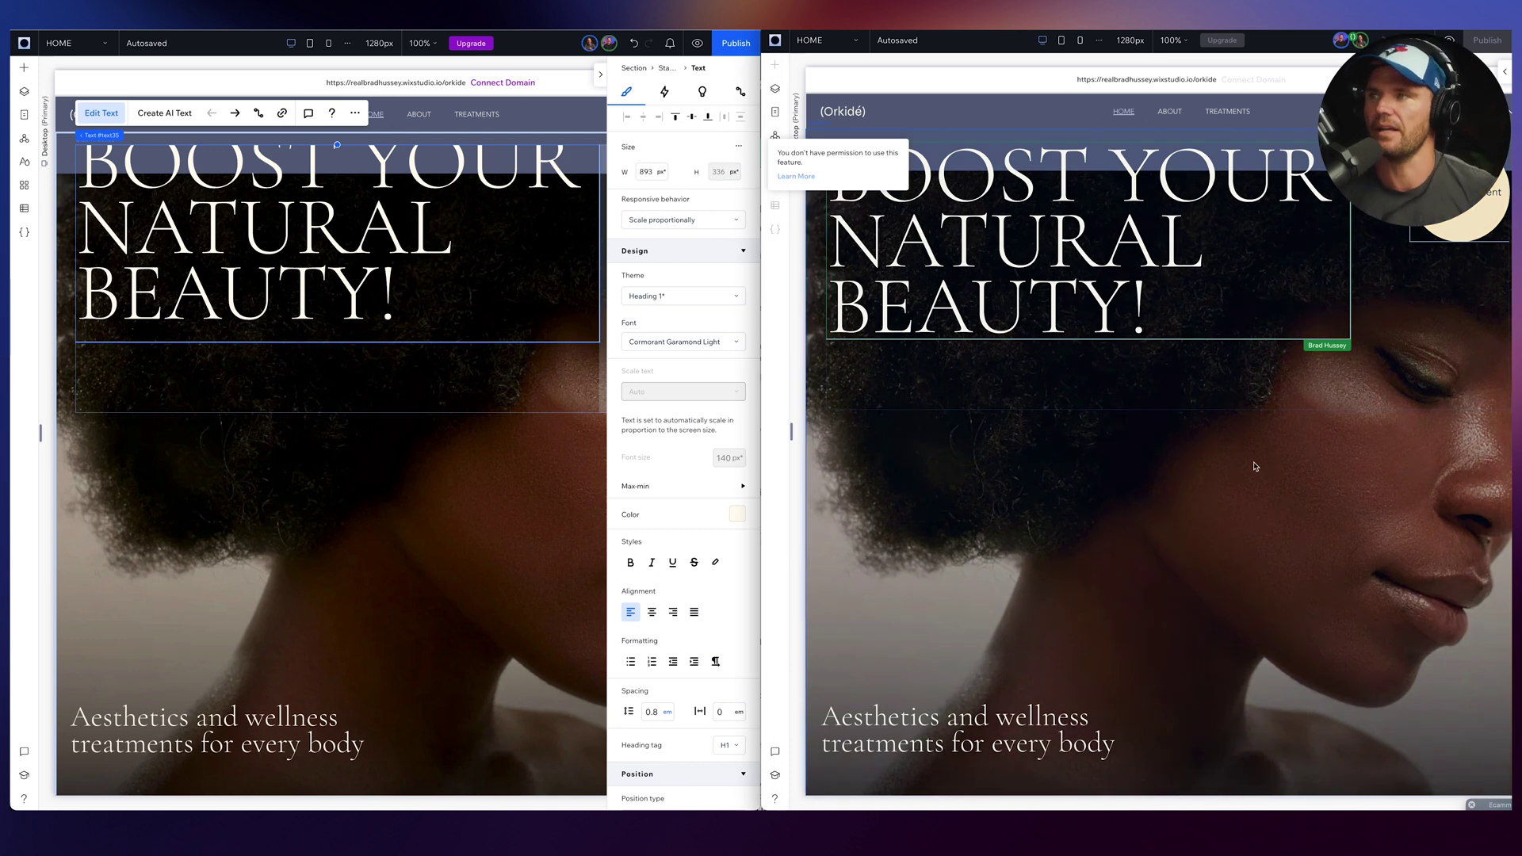
scroll(492, 250, "right", 5)
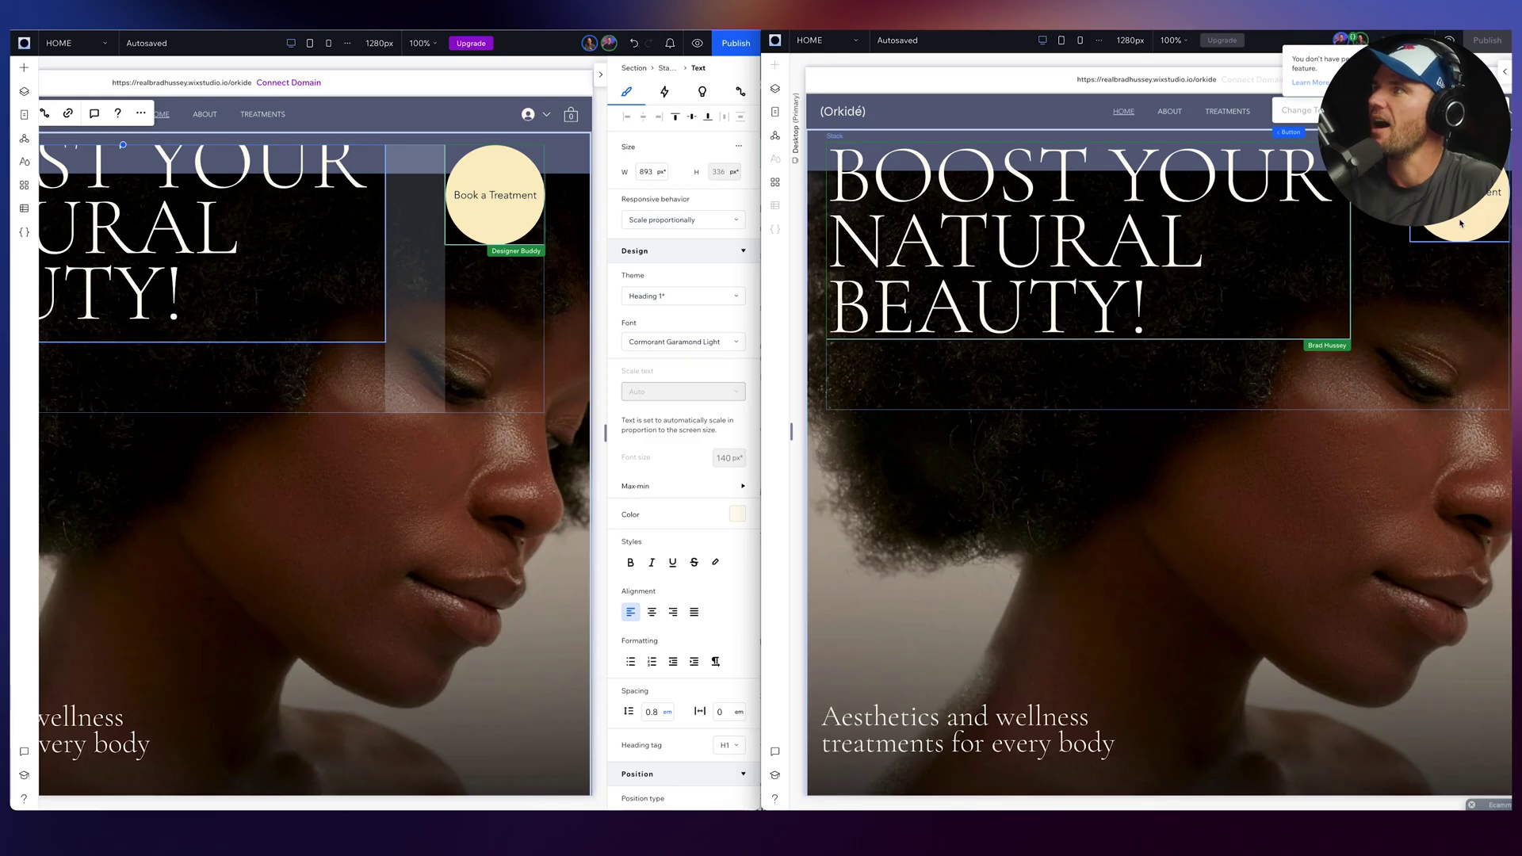
scroll(1461, 224, "right", 2)
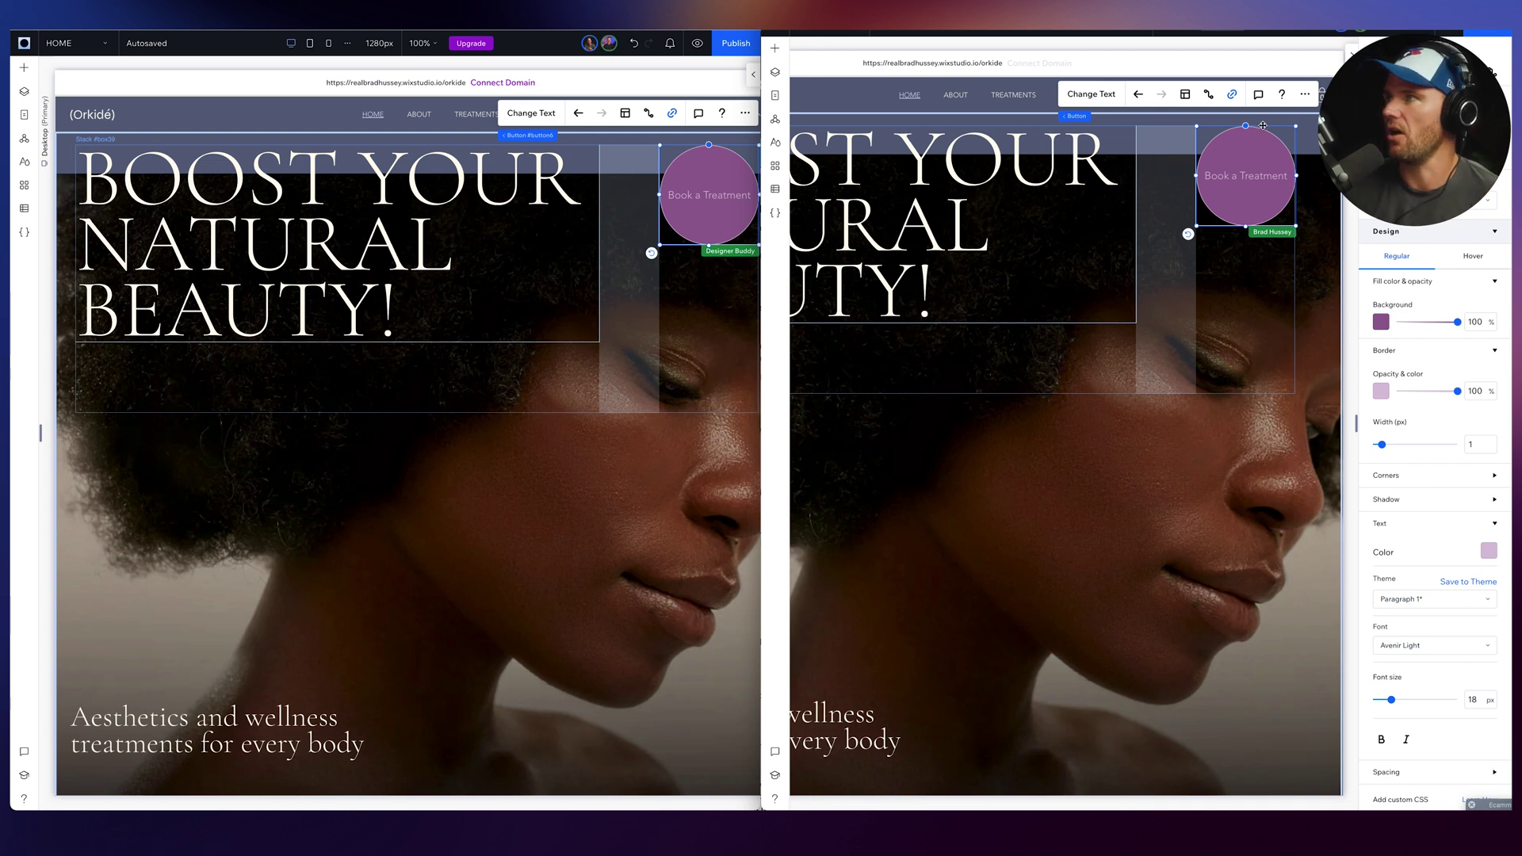
left_click(1259, 96)
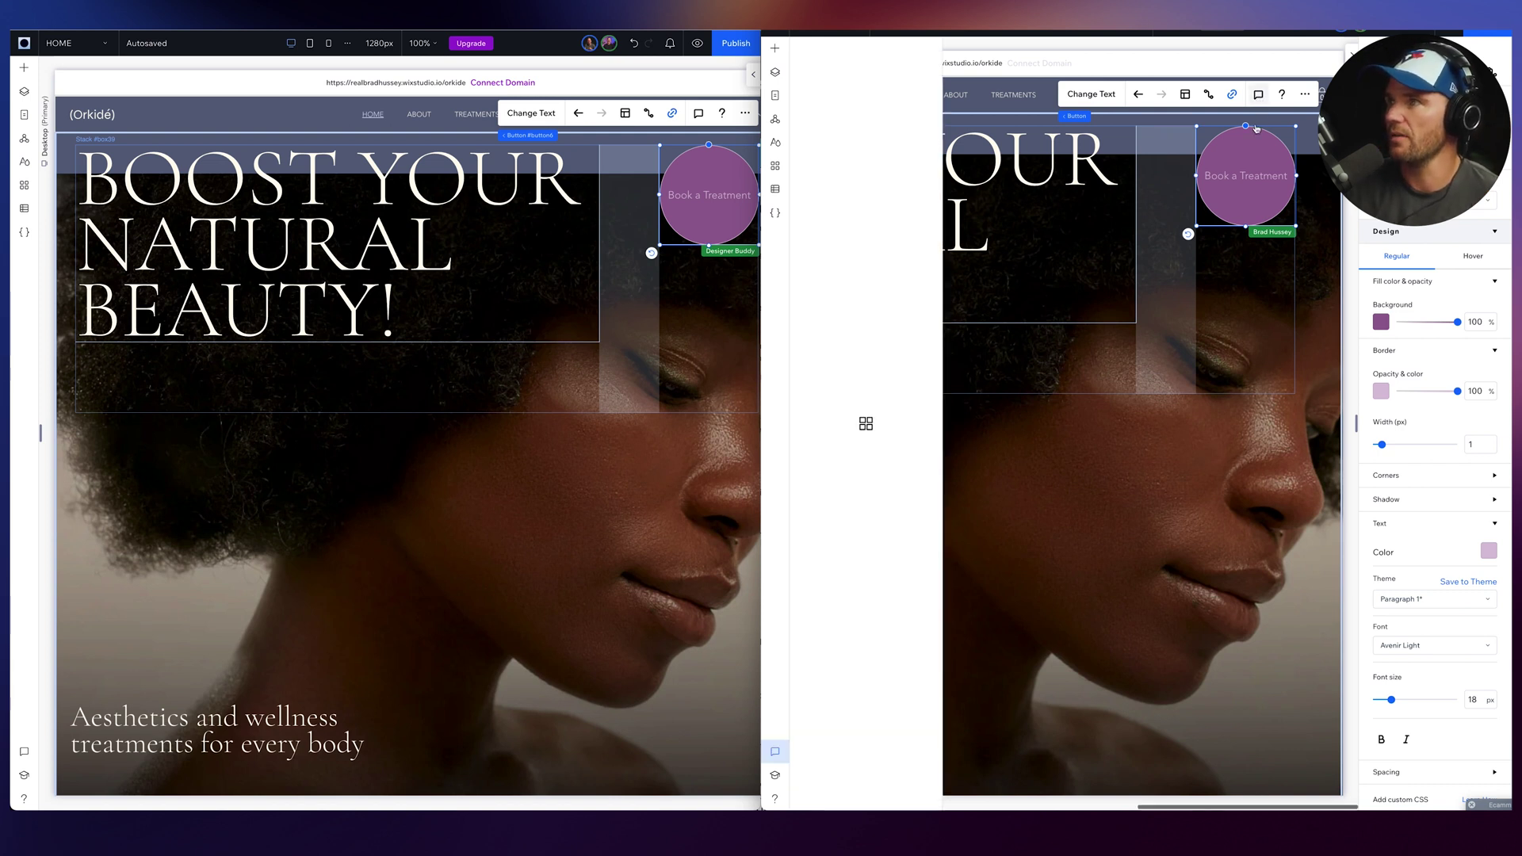
type("Hey @")
left_click(858, 756)
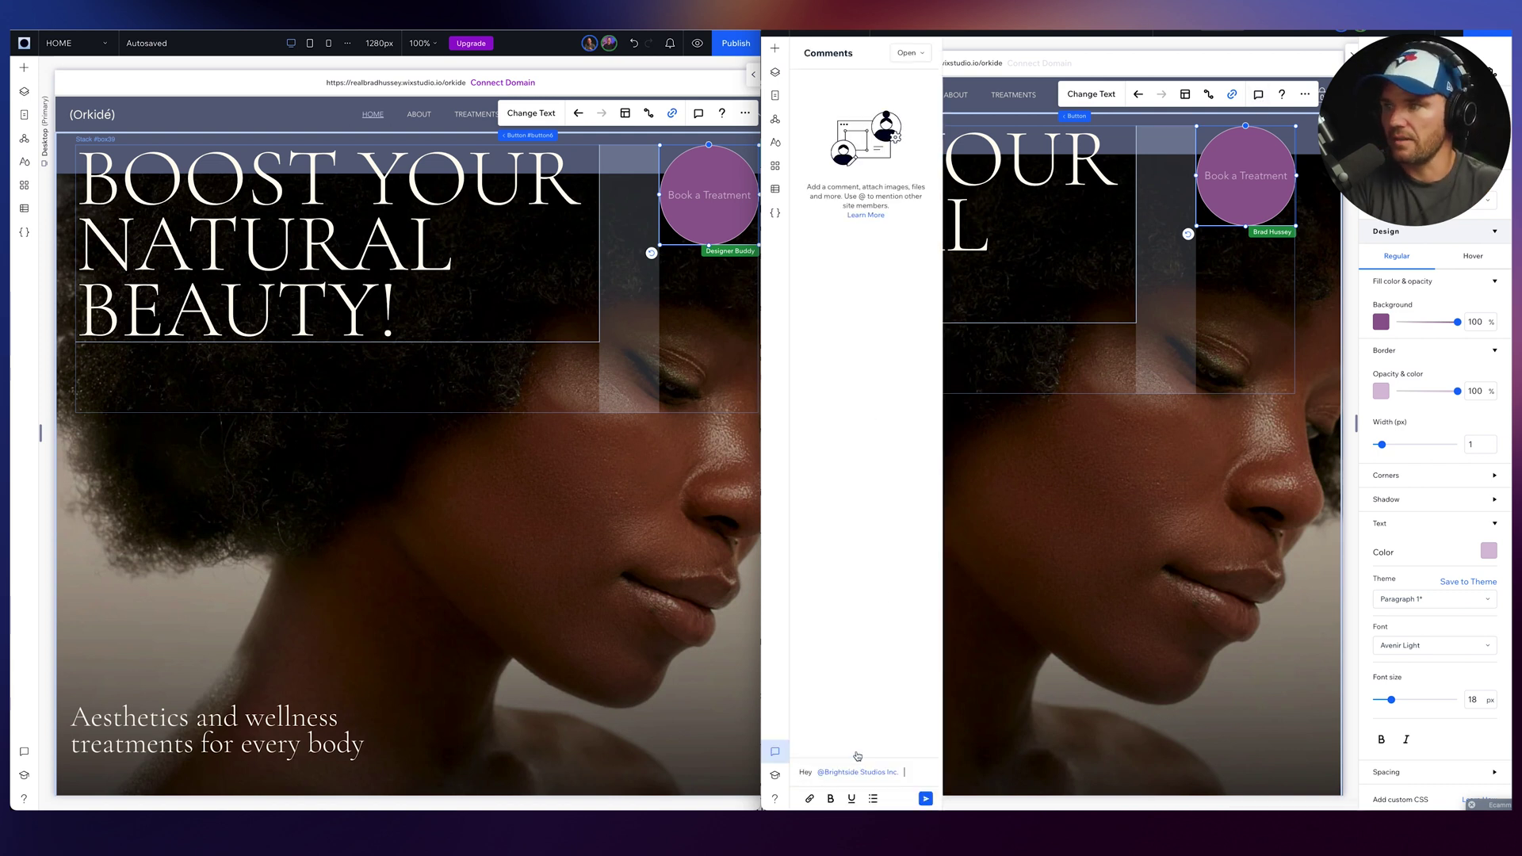
type("what do you think ab")
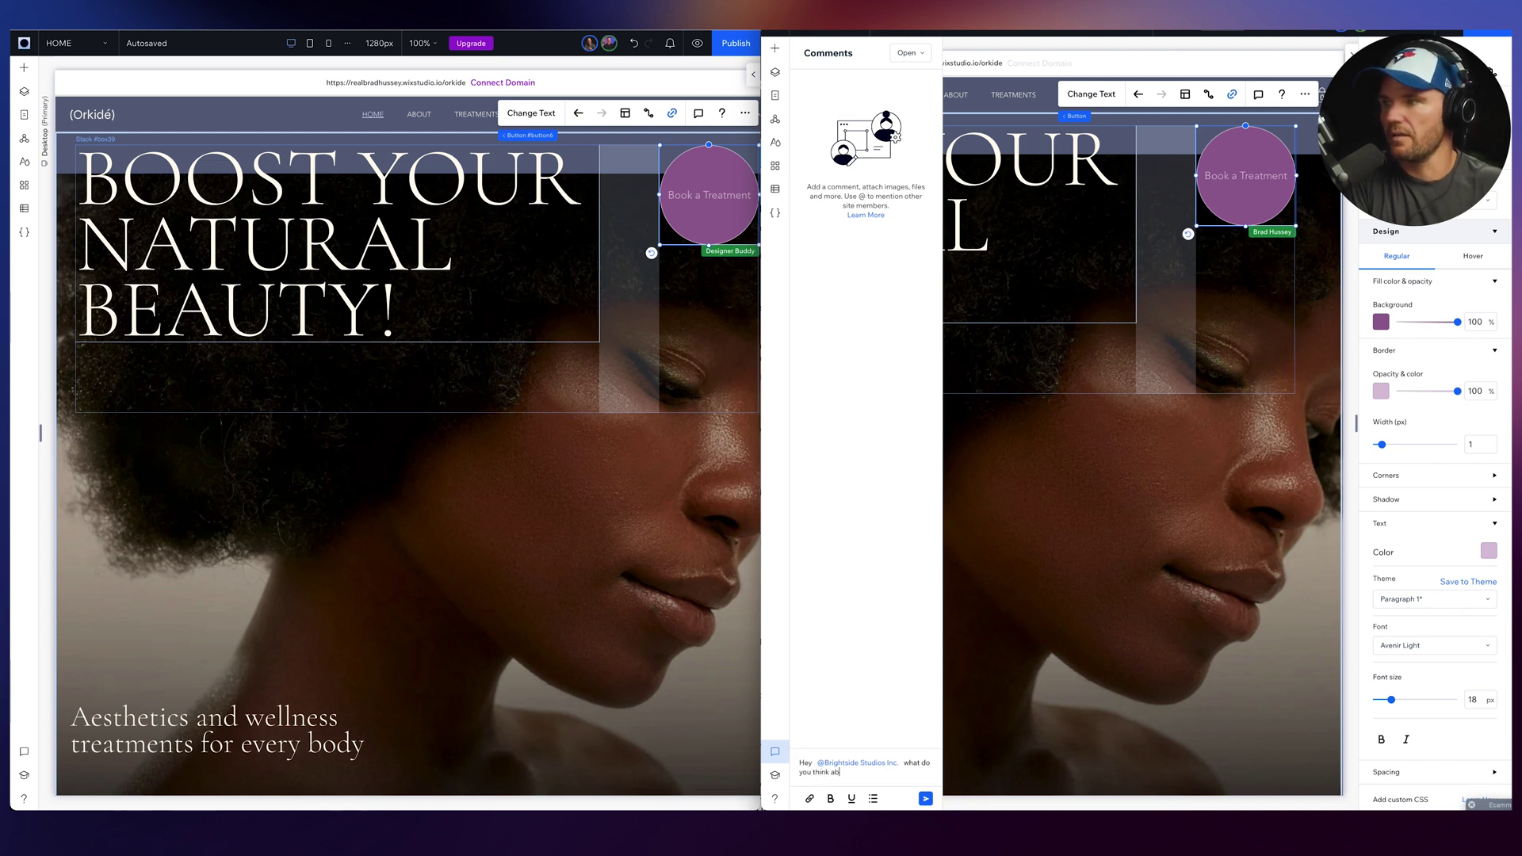
type("out this button here?")
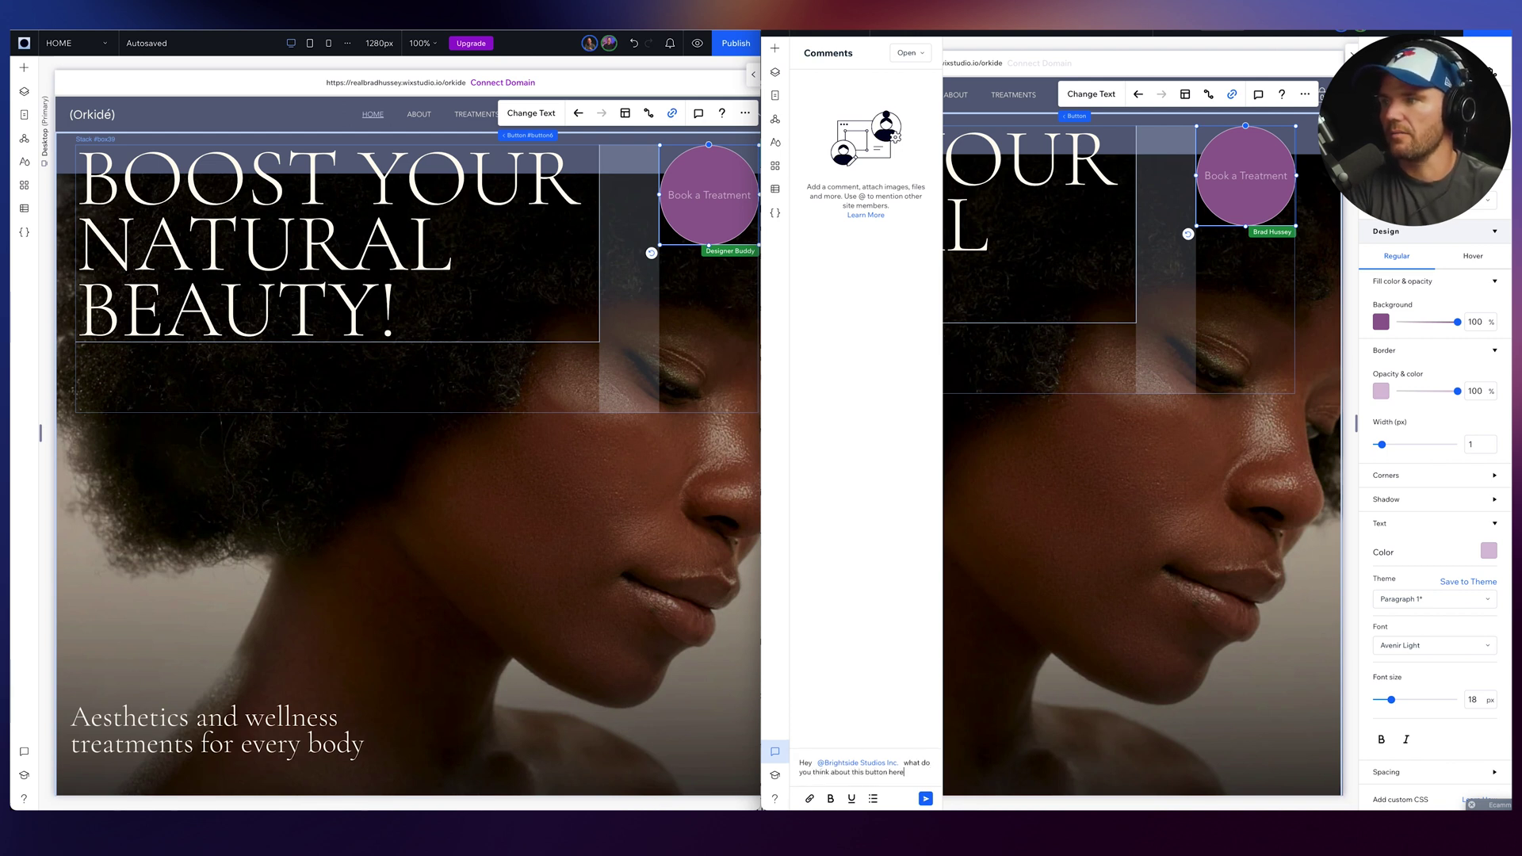
key("Return")
- Open the comment thread from the mention notification in the other collaborator's editor
left_click(671, 46)
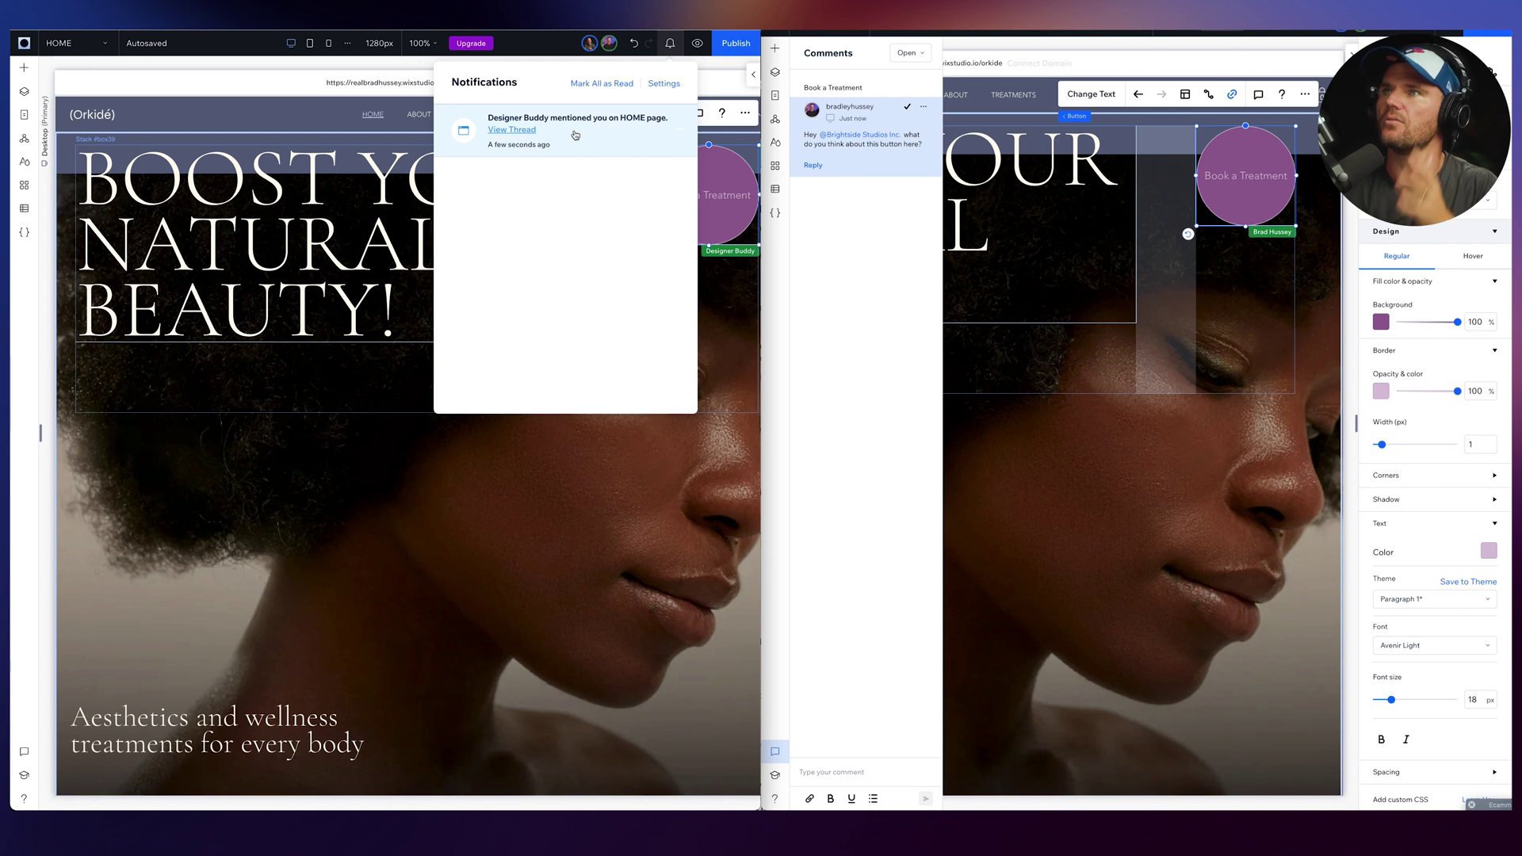
left_click(515, 127)
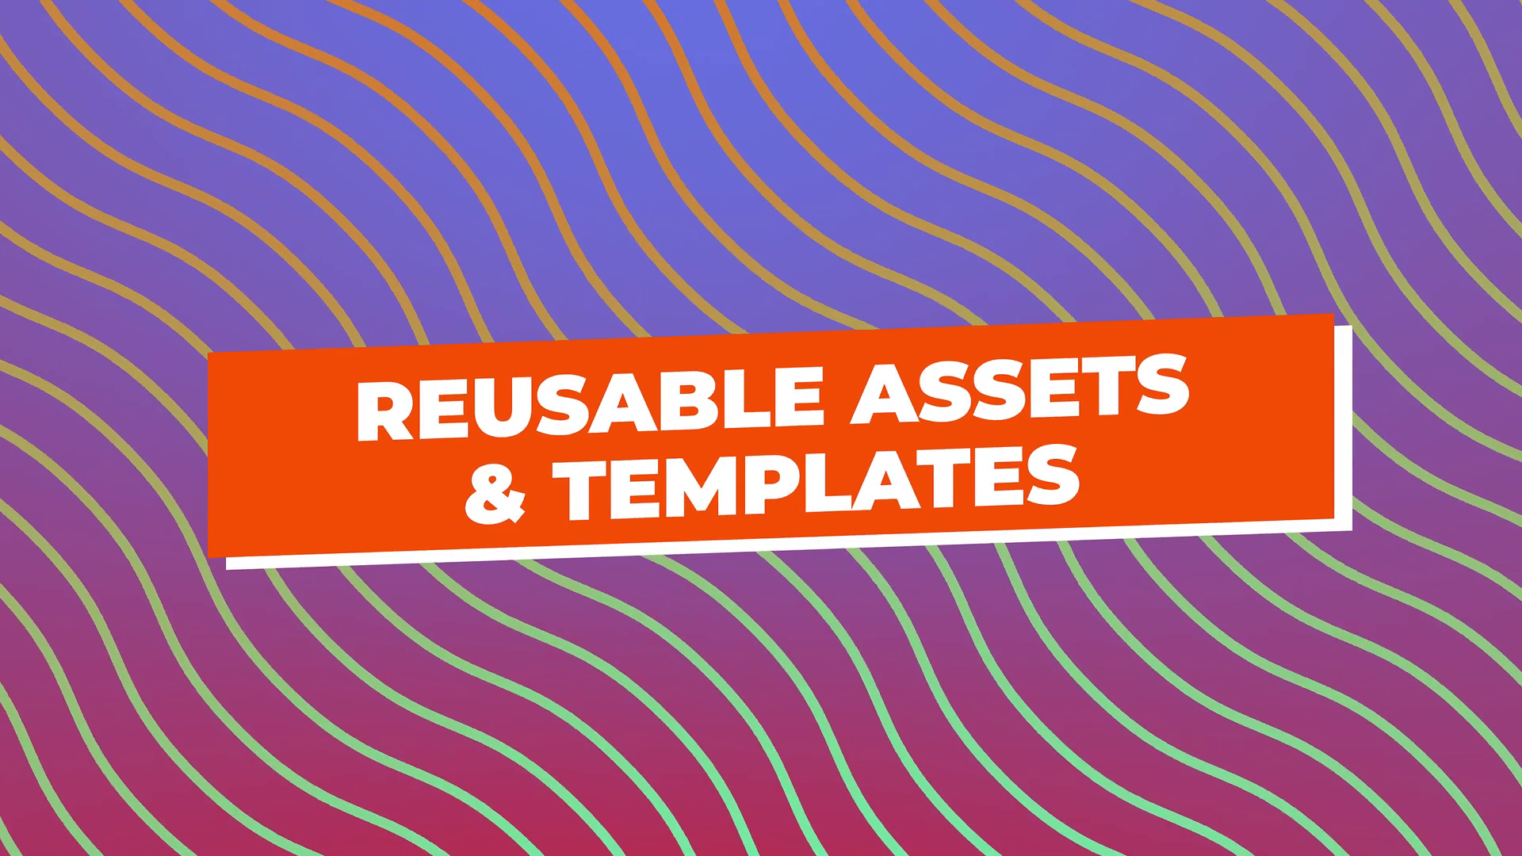
- Look over the About page's "WHAT SETS US APART?" section, select it and try resizing the canvas
scroll(1042, 388, "down", 3)
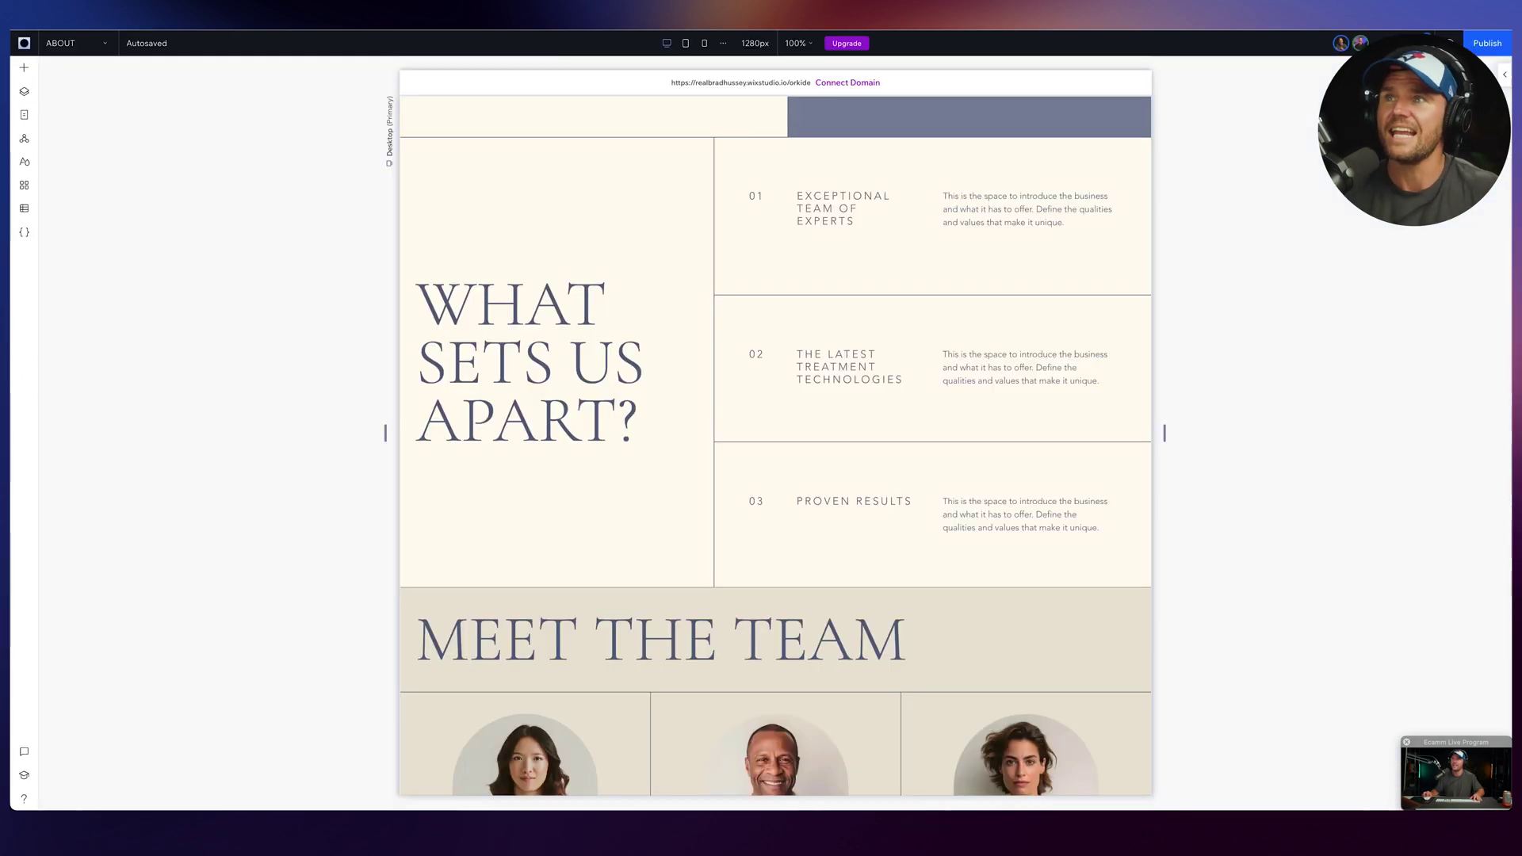
scroll(1292, 406, "up", 1)
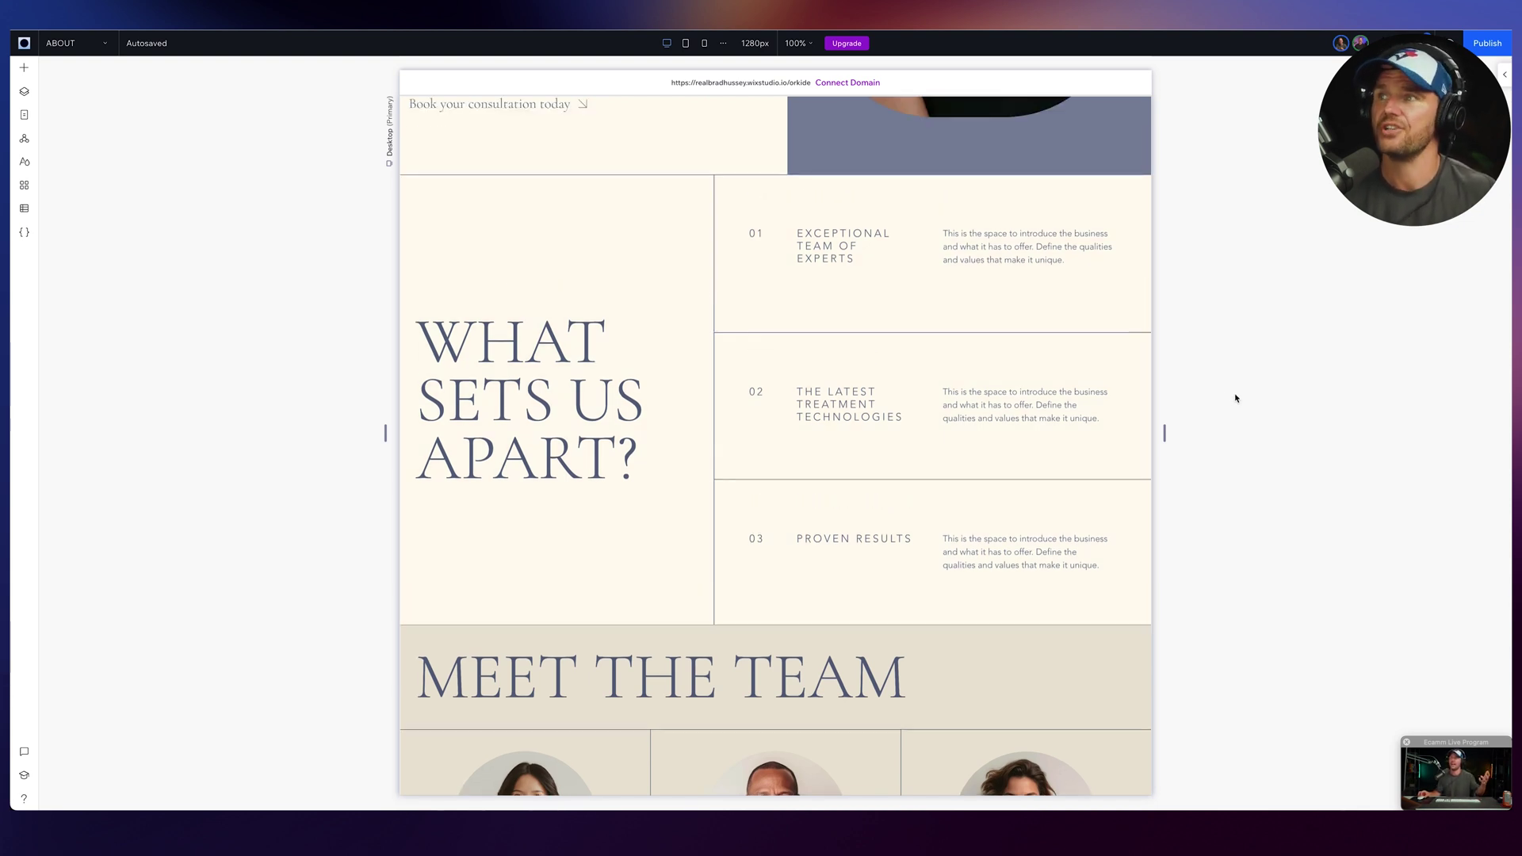
scroll(526, 264, "up", 1)
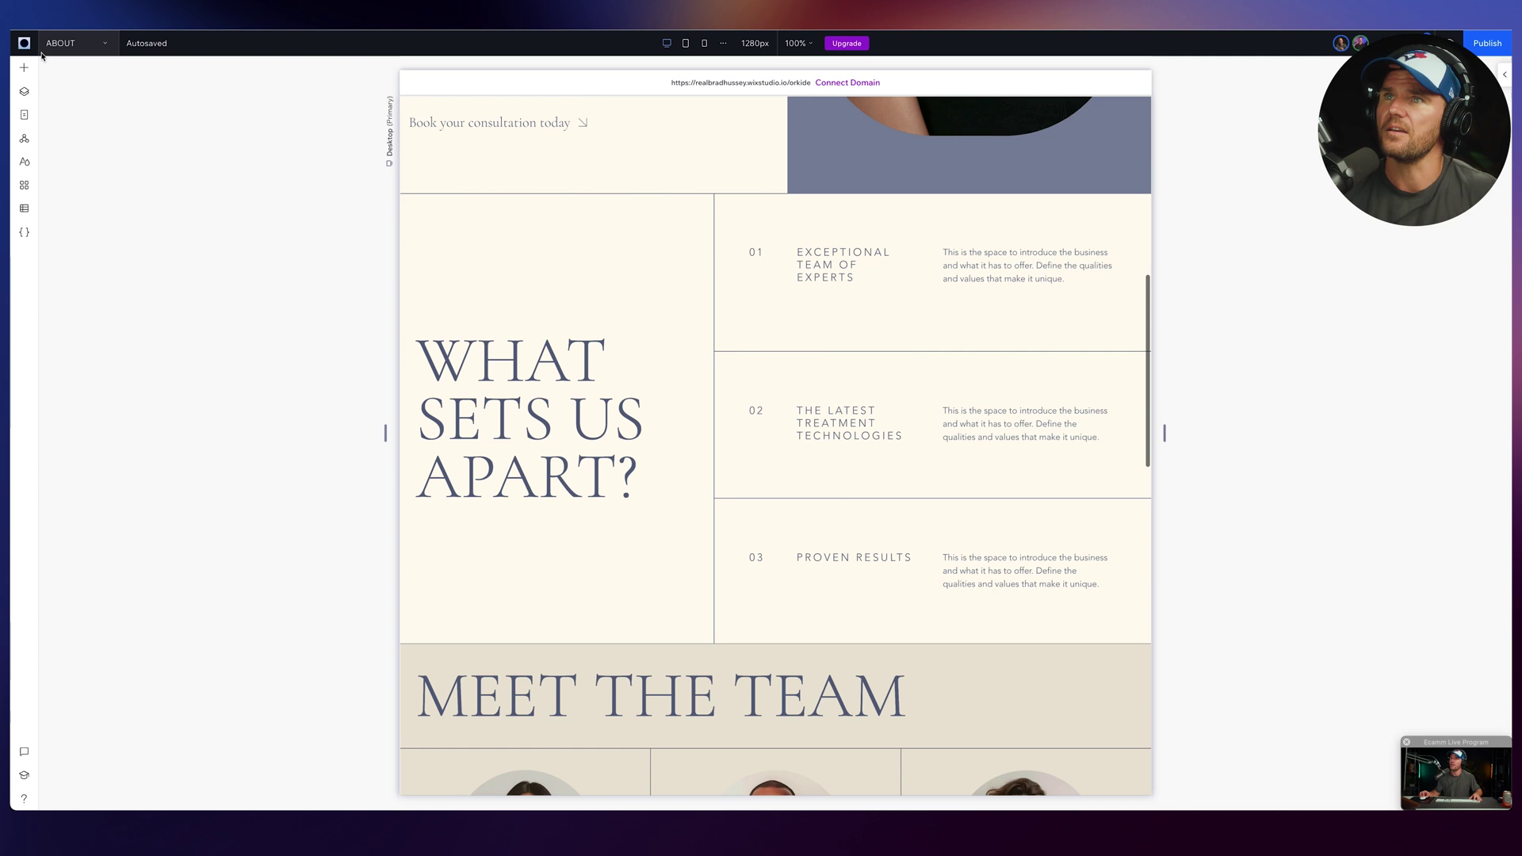
left_click(541, 264)
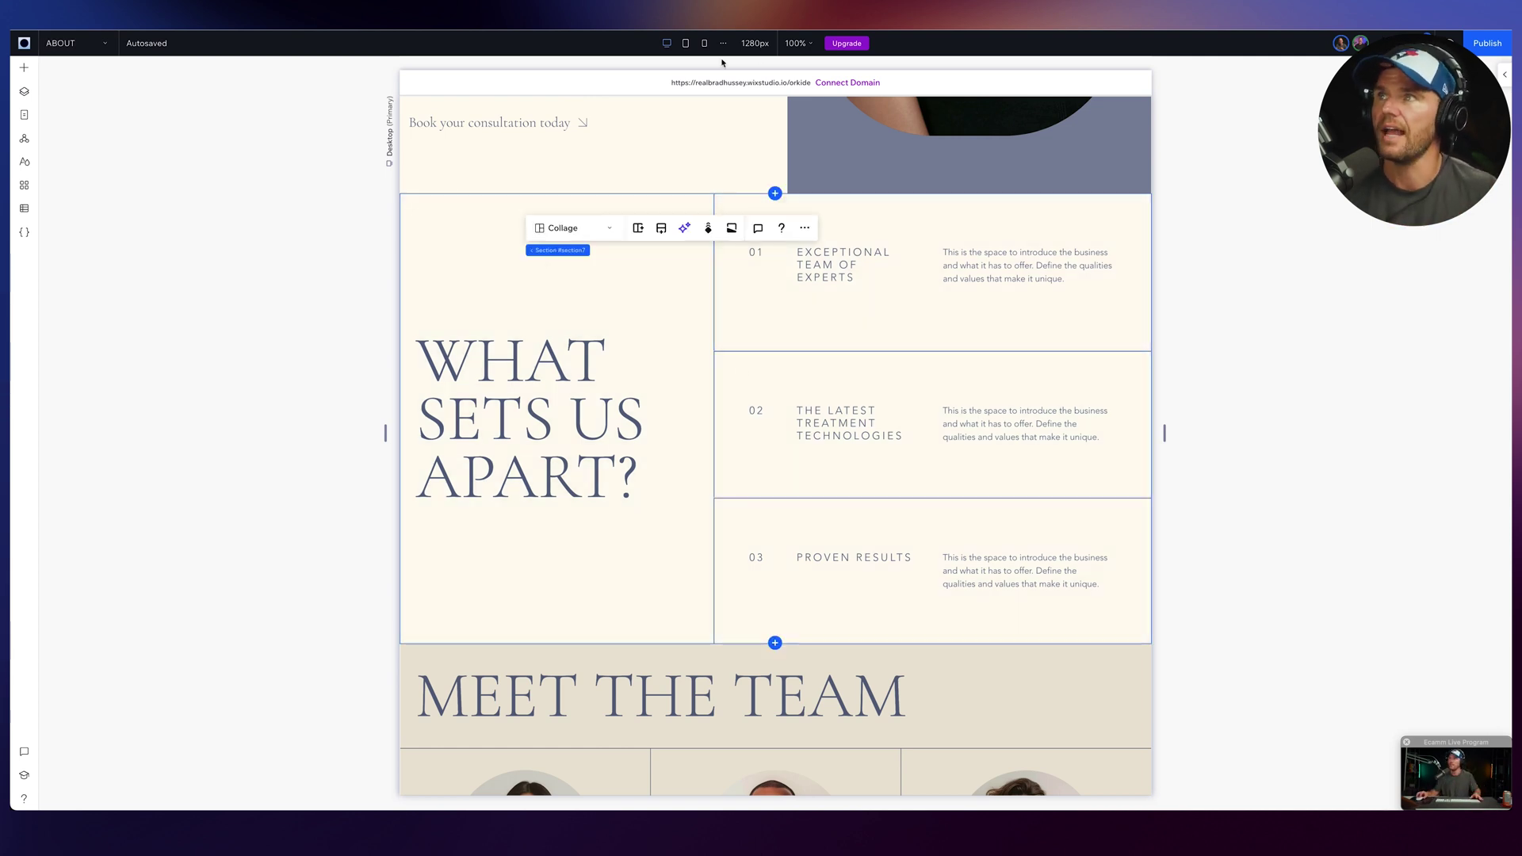
left_click_drag(1165, 433, 1324, 441)
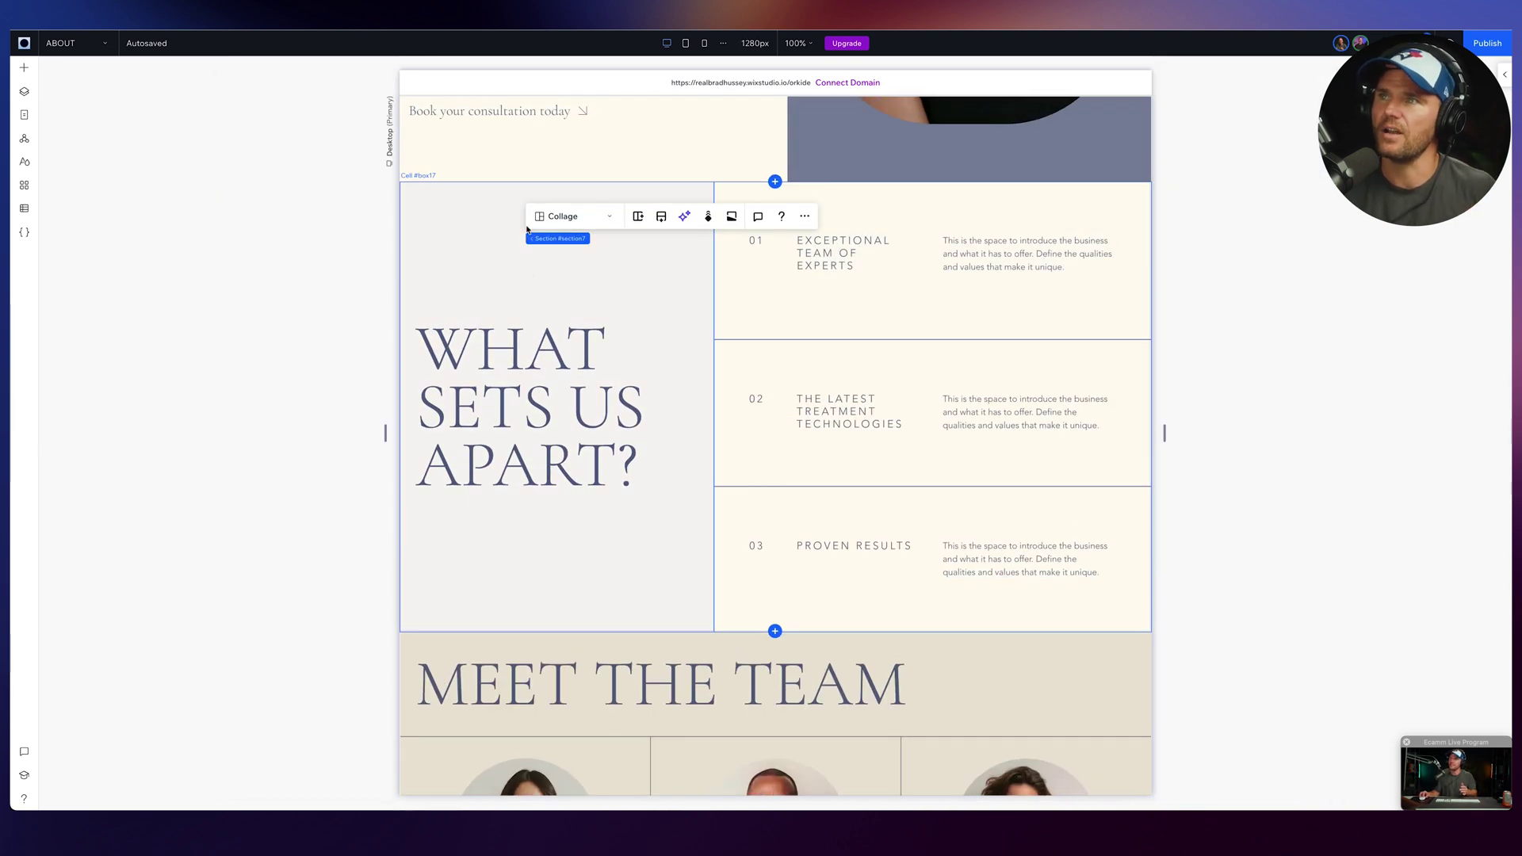
mouse_move(575, 241)
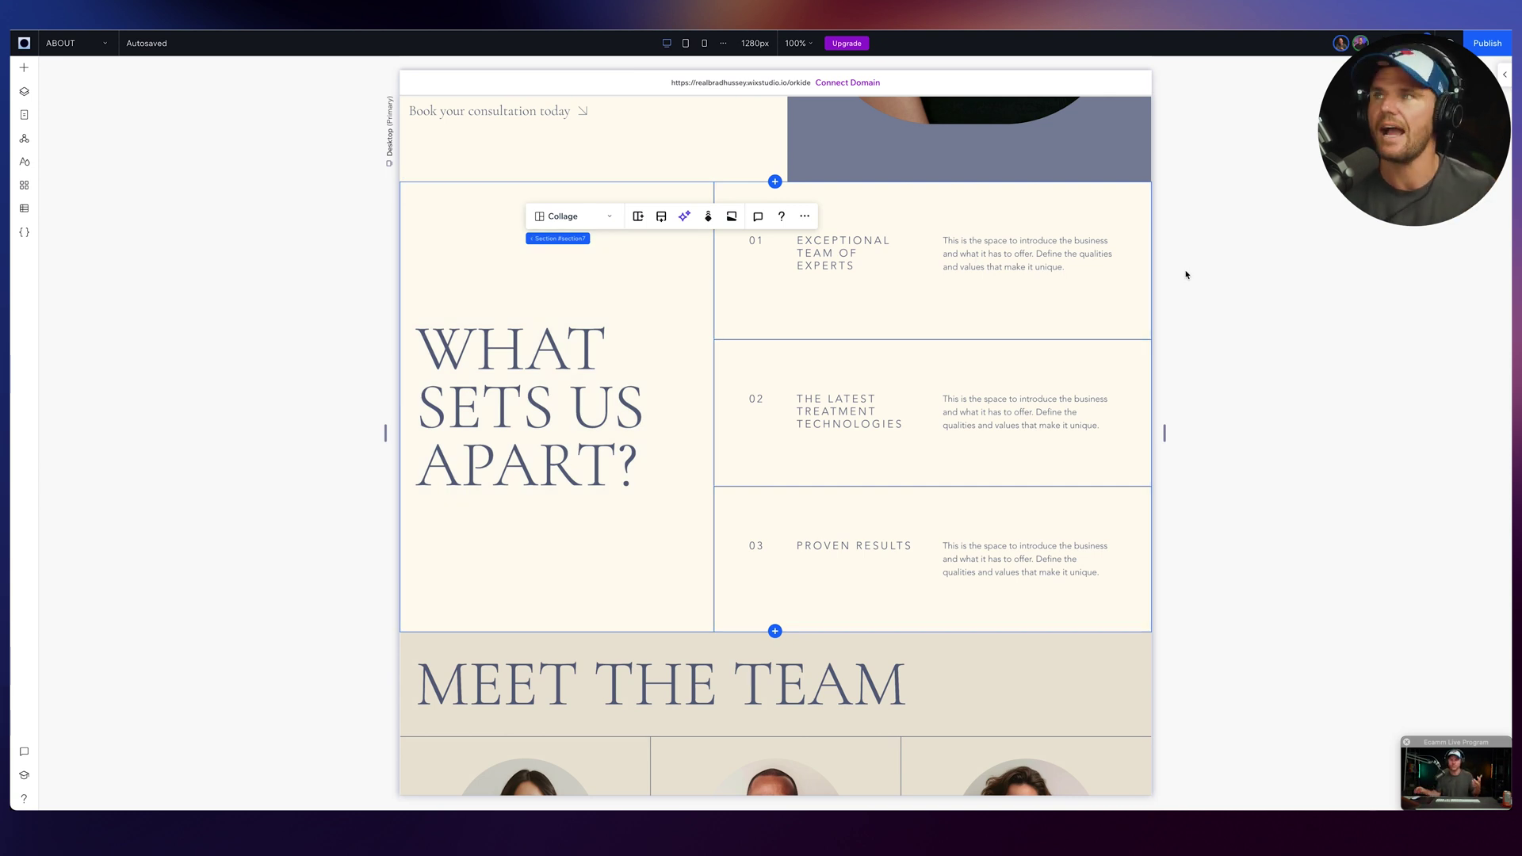
- Save the "WHAT SETS US APART?" section as an asset named "Detail Collage", bringing up the available destination libraries
left_click(805, 217)
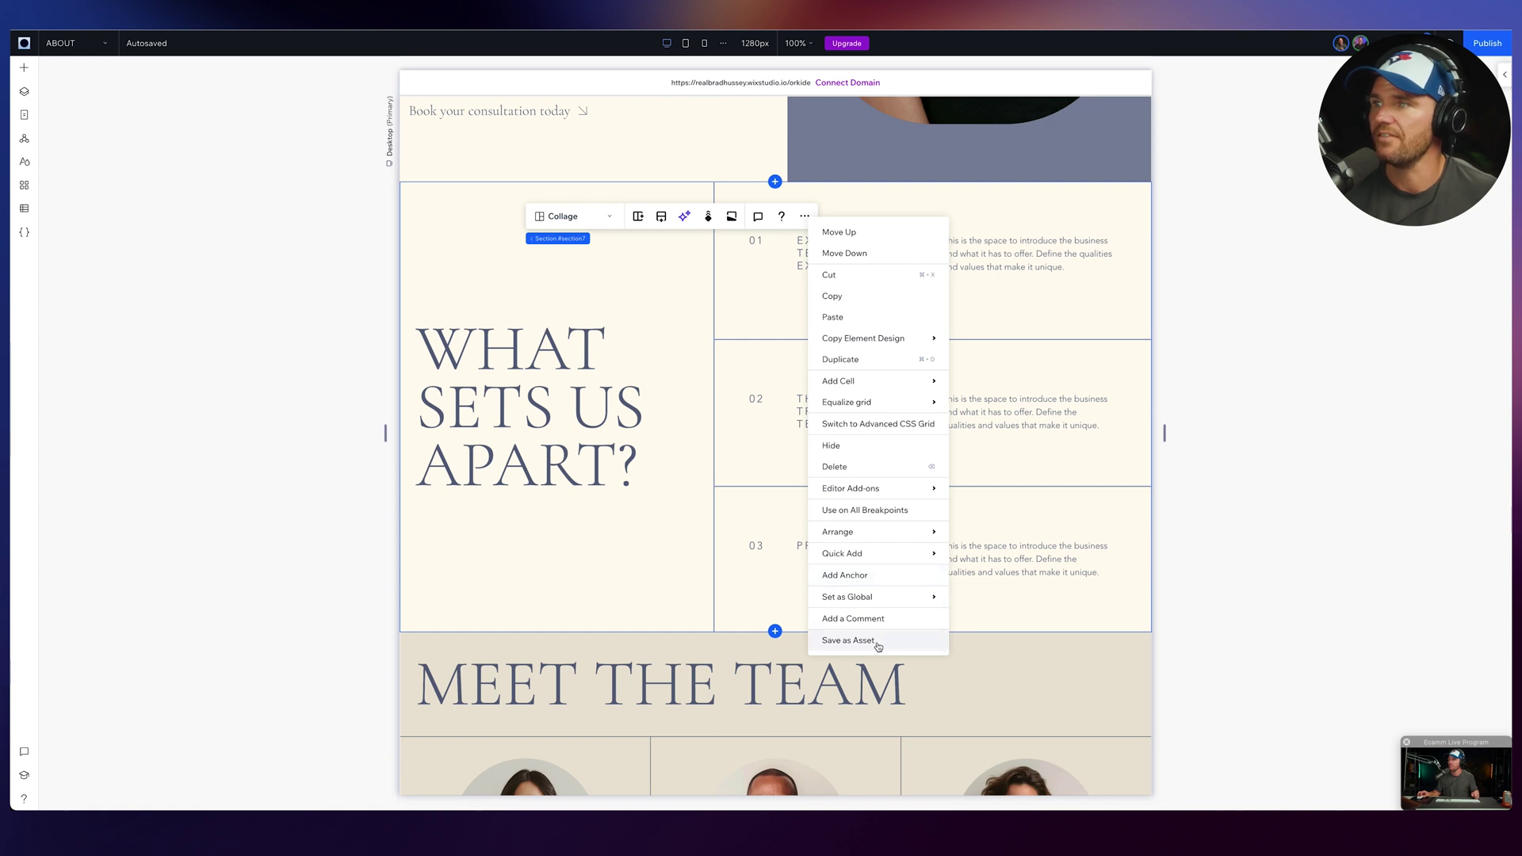
left_click(848, 641)
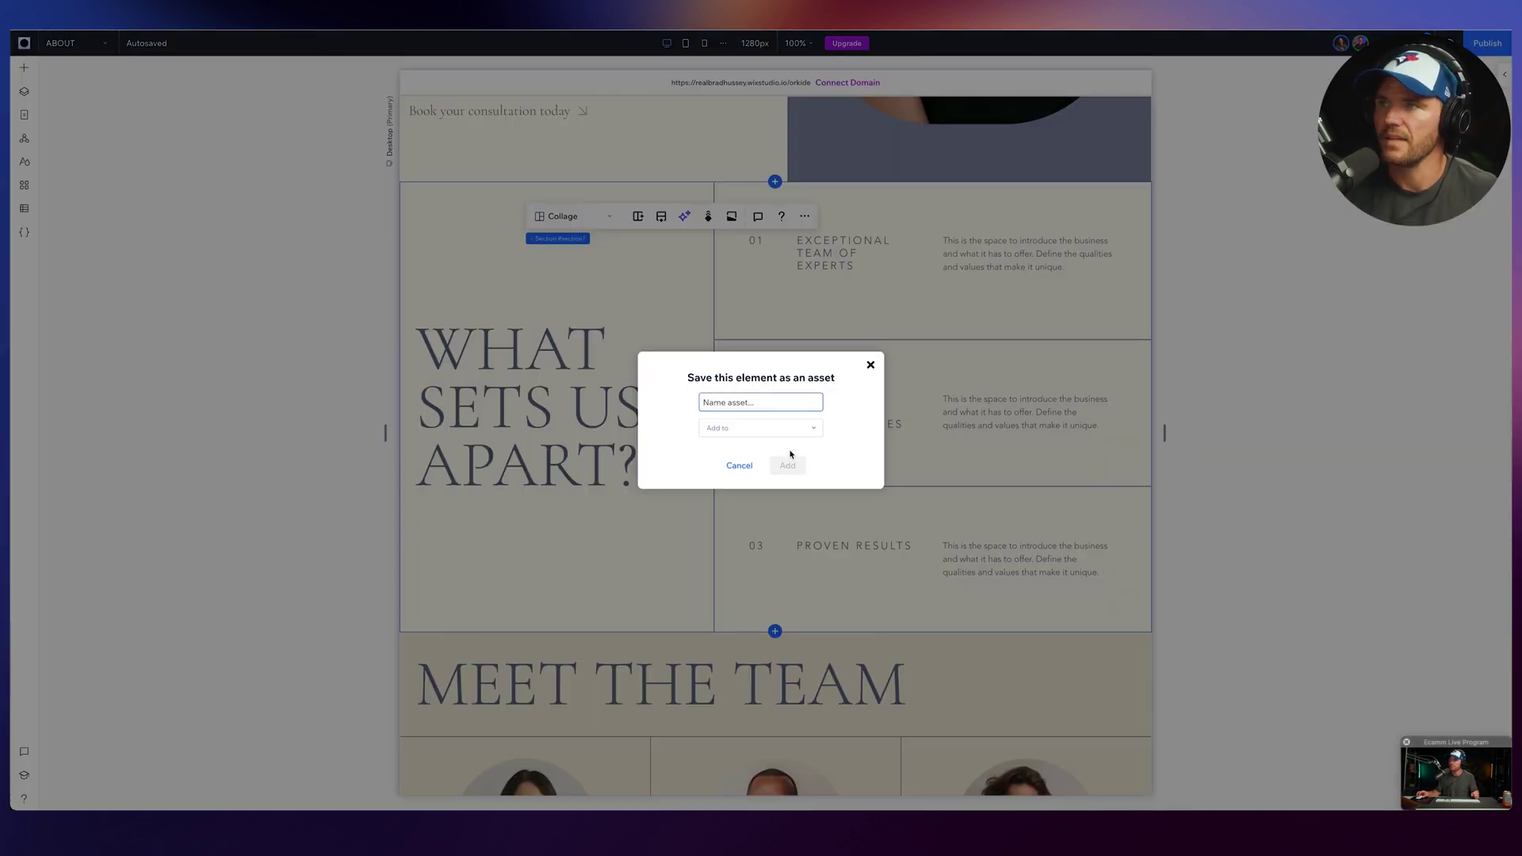
type("De")
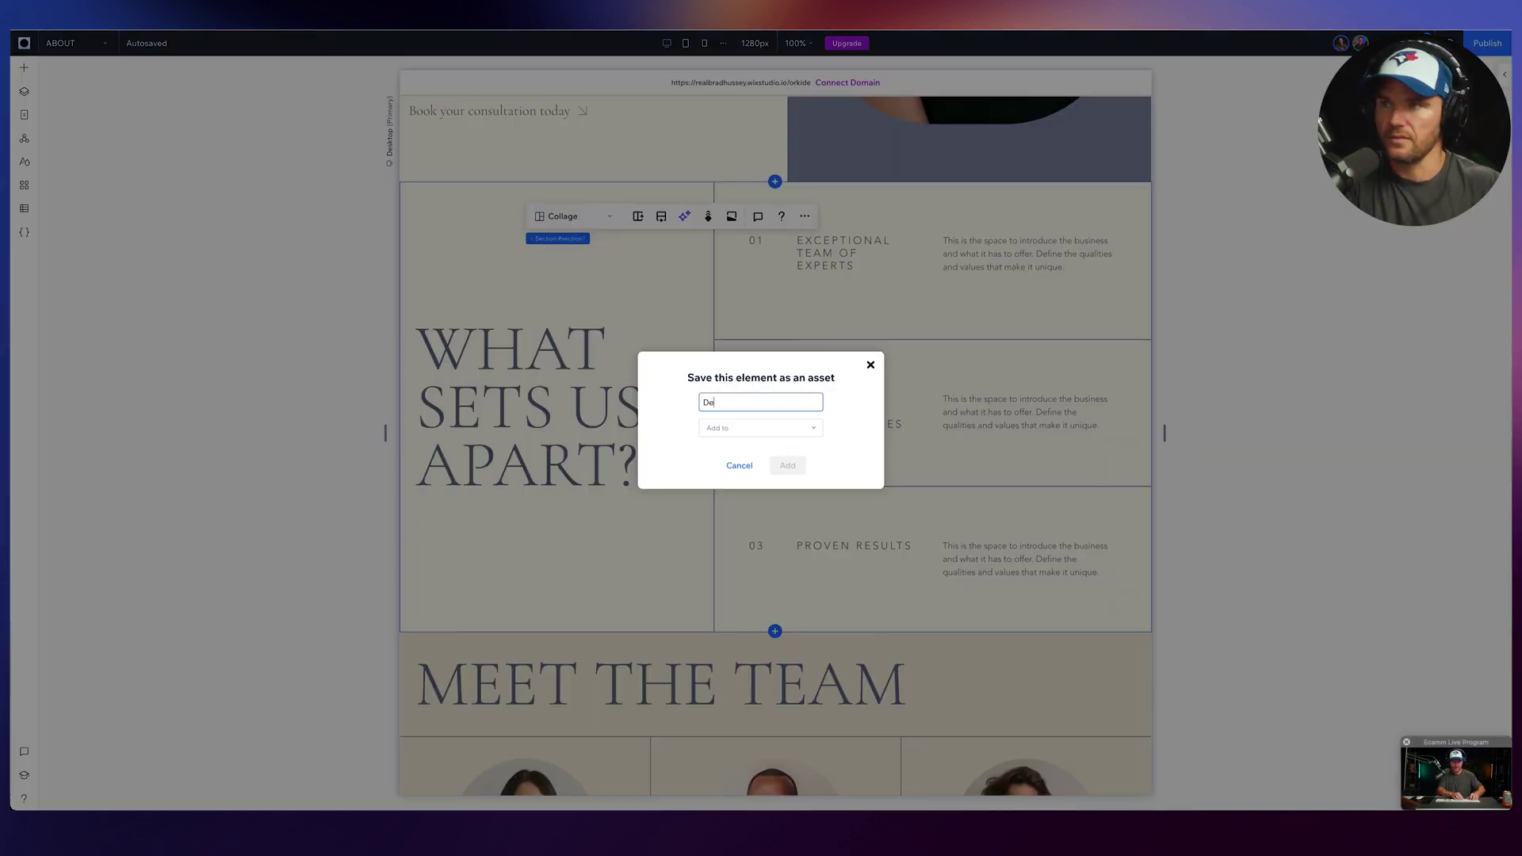
type("tail Collage")
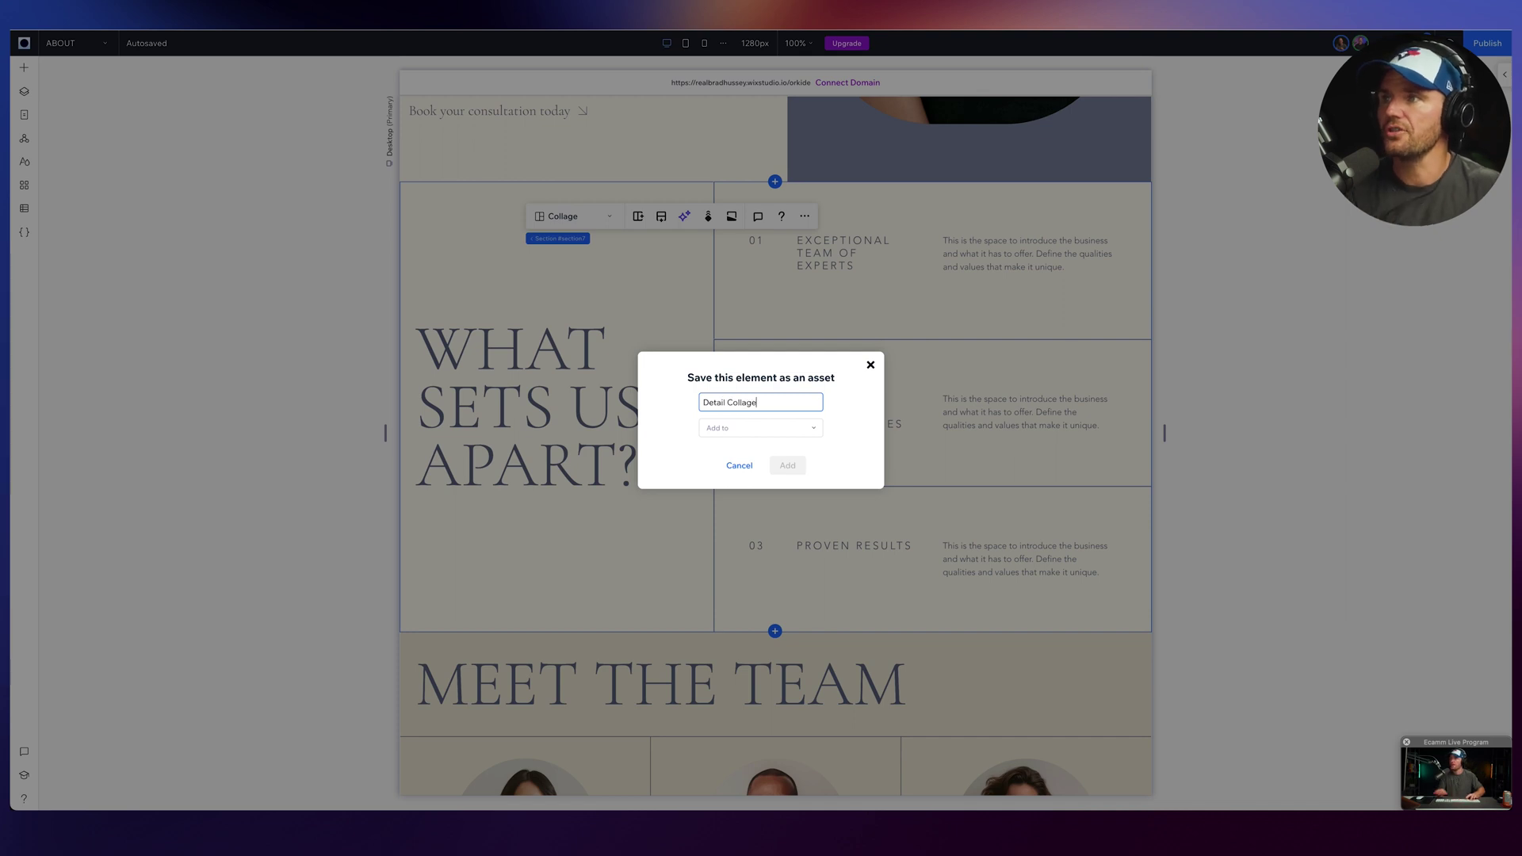
left_click(802, 432)
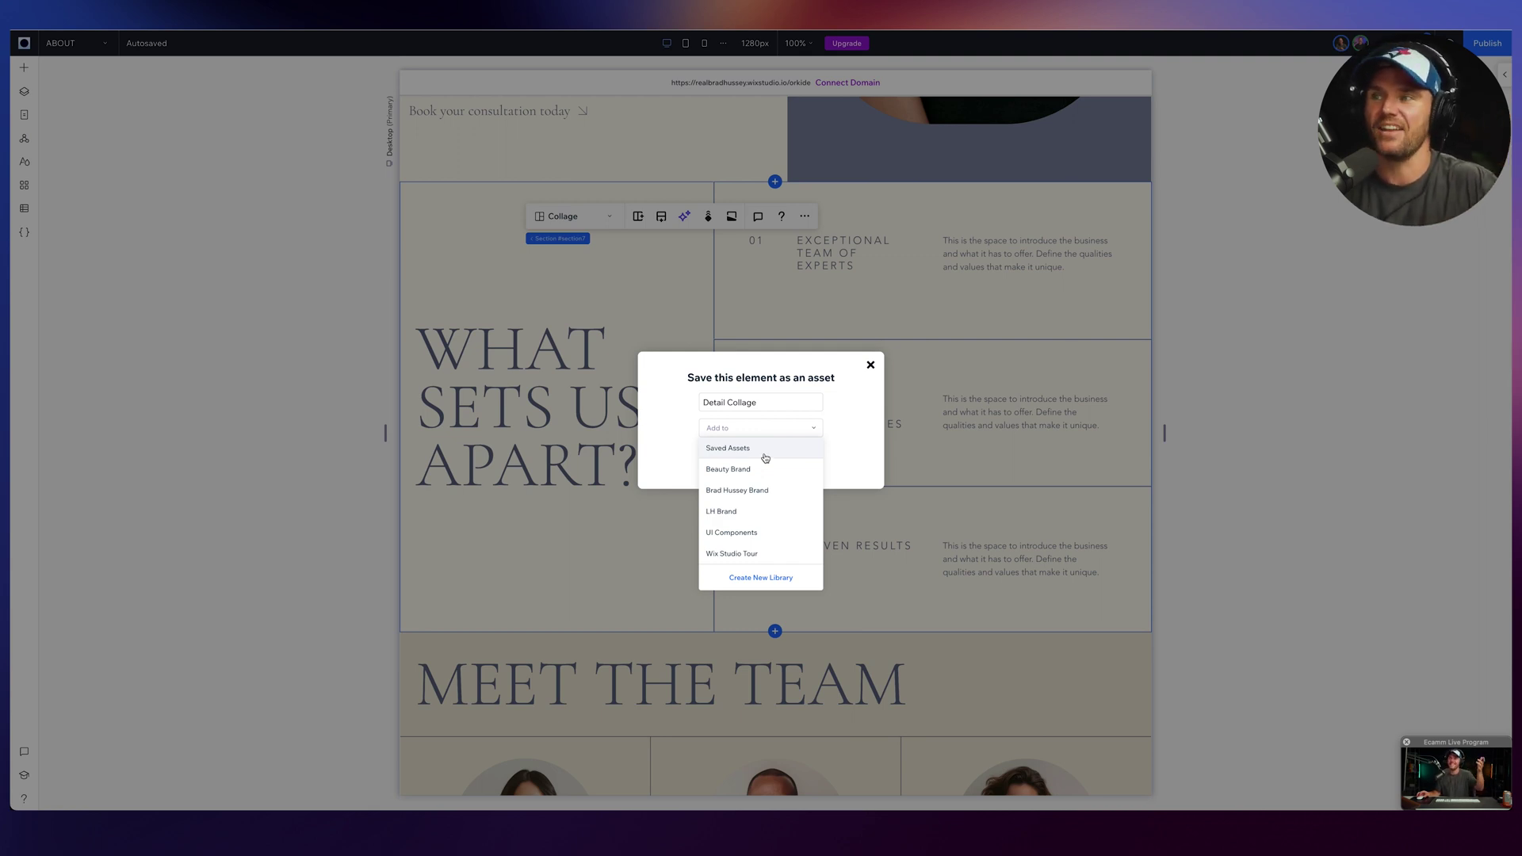
left_click(778, 577)
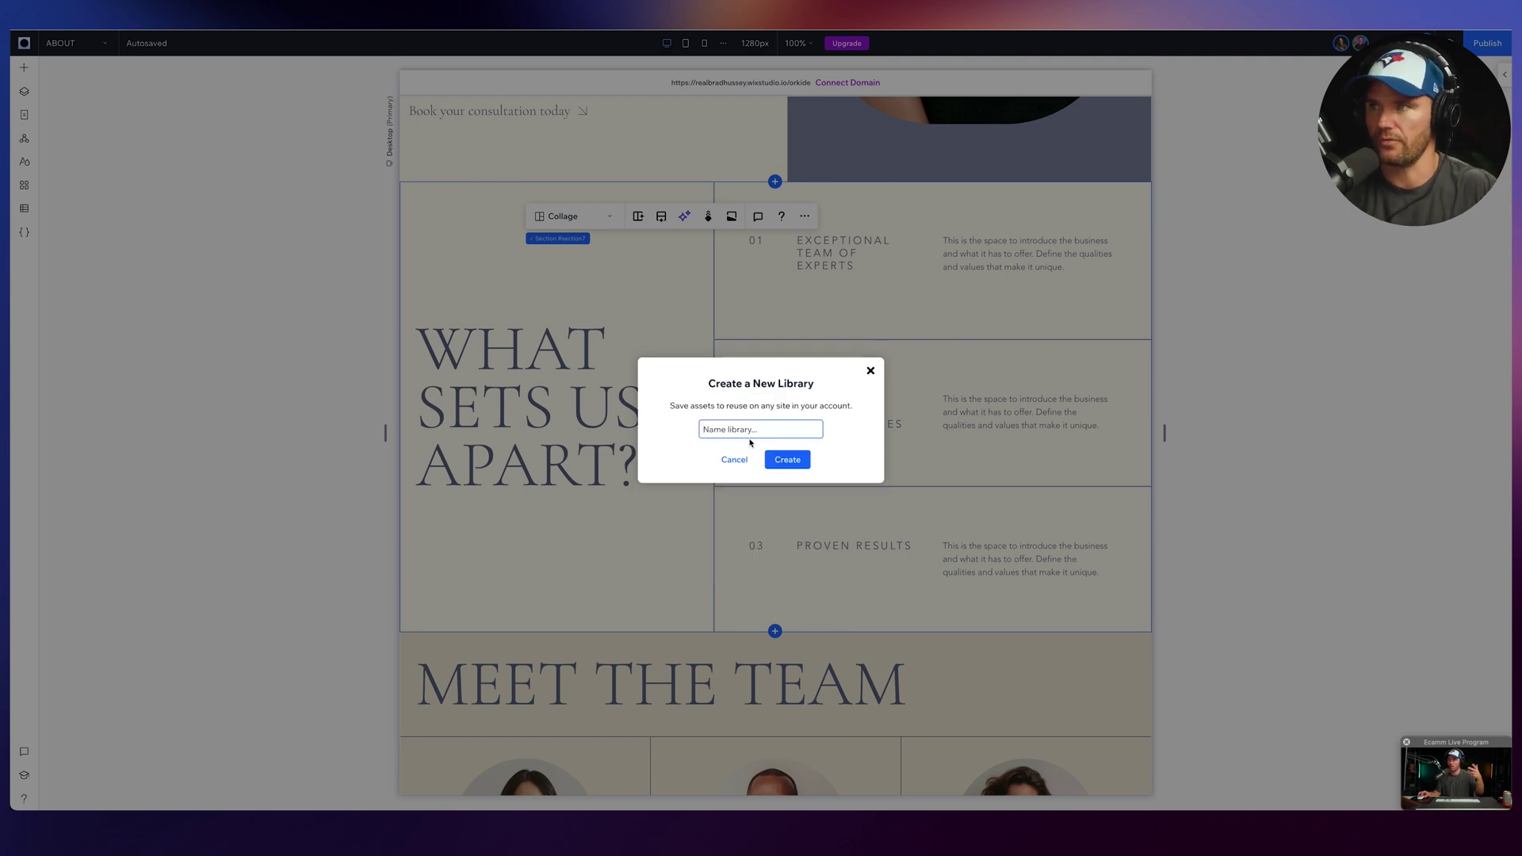
left_click(734, 460)
right_click(806, 229)
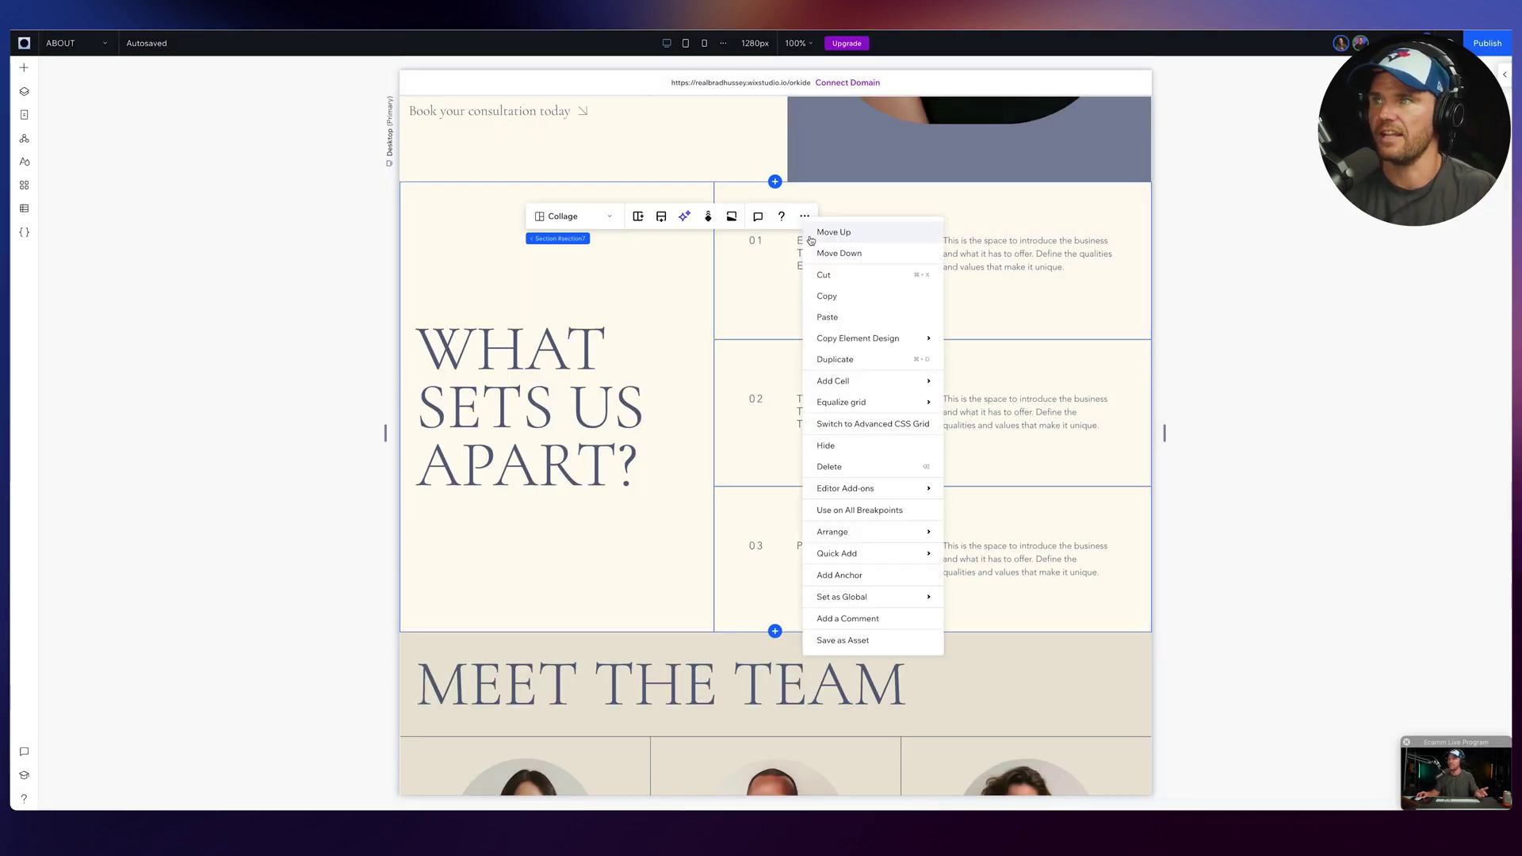
left_click(867, 641)
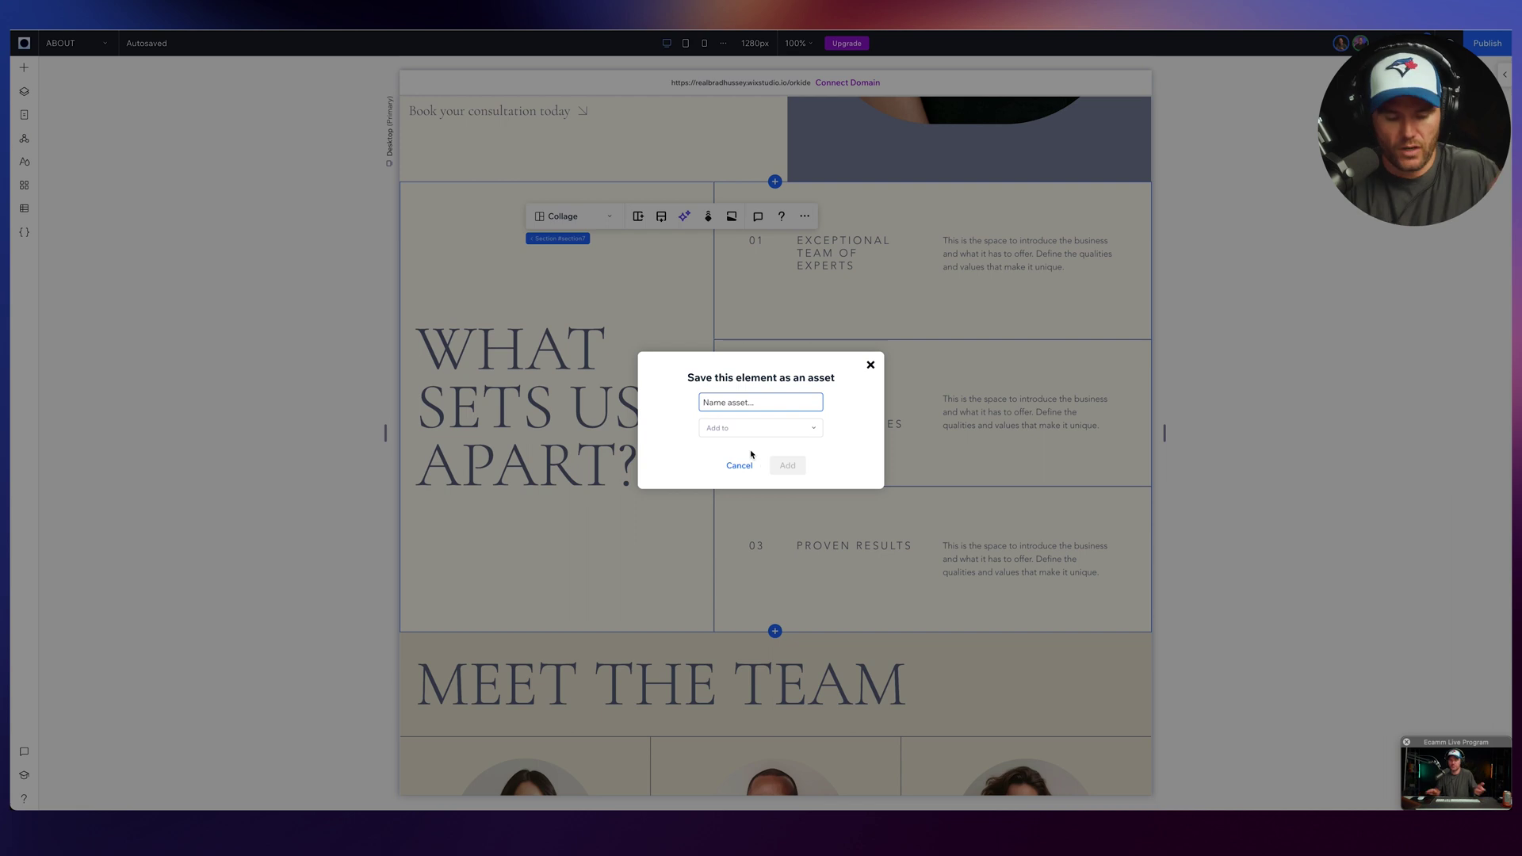
left_click(739, 465)
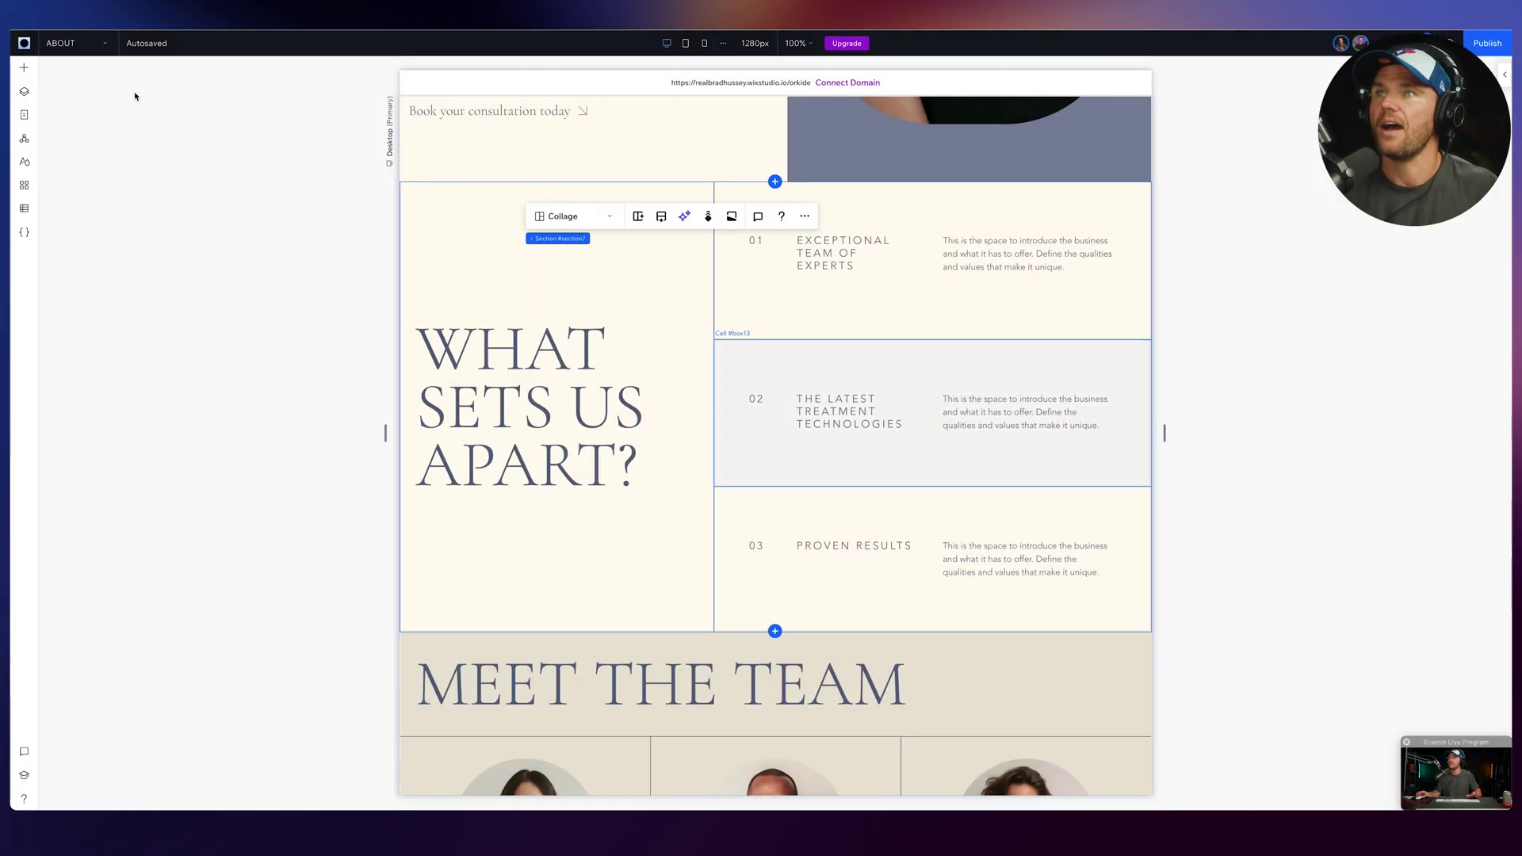
- Browse the saved assets and the UI Components library, checking the actions offered for the Detail Collage asset
left_click(24, 70)
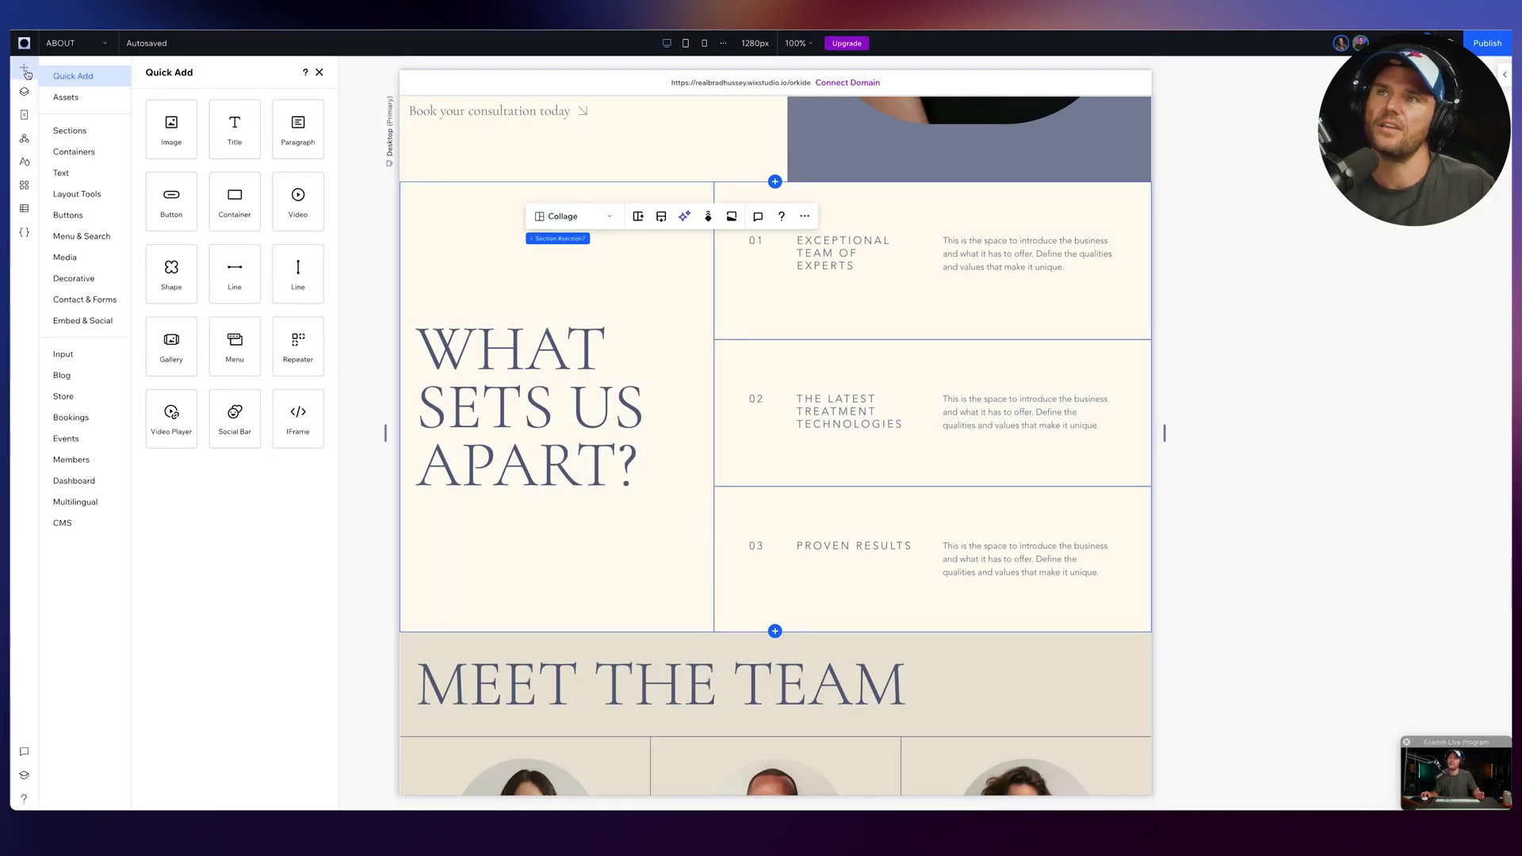
left_click(87, 96)
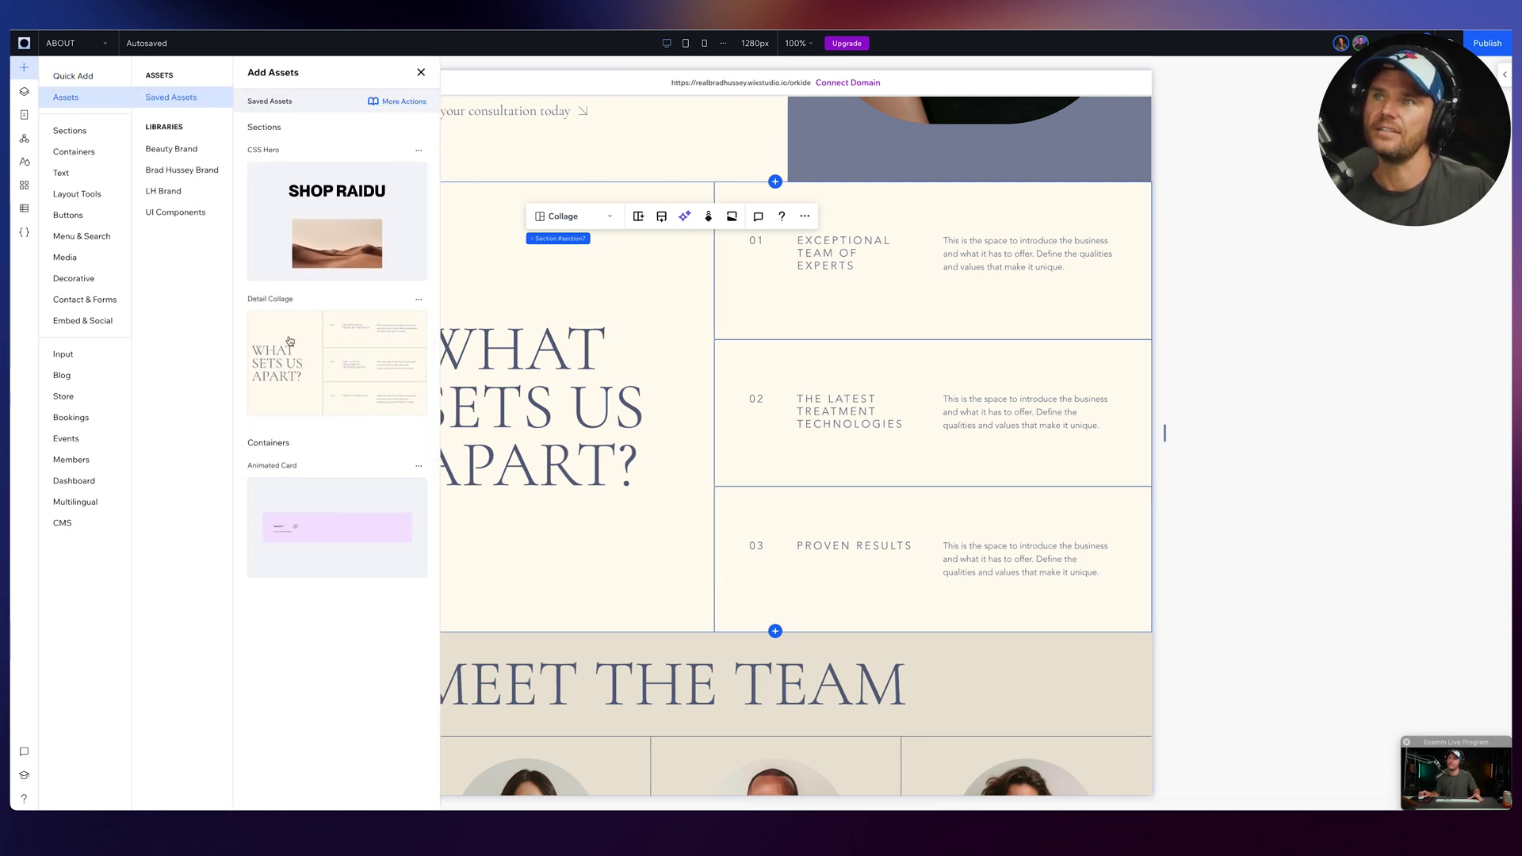
left_click(419, 299)
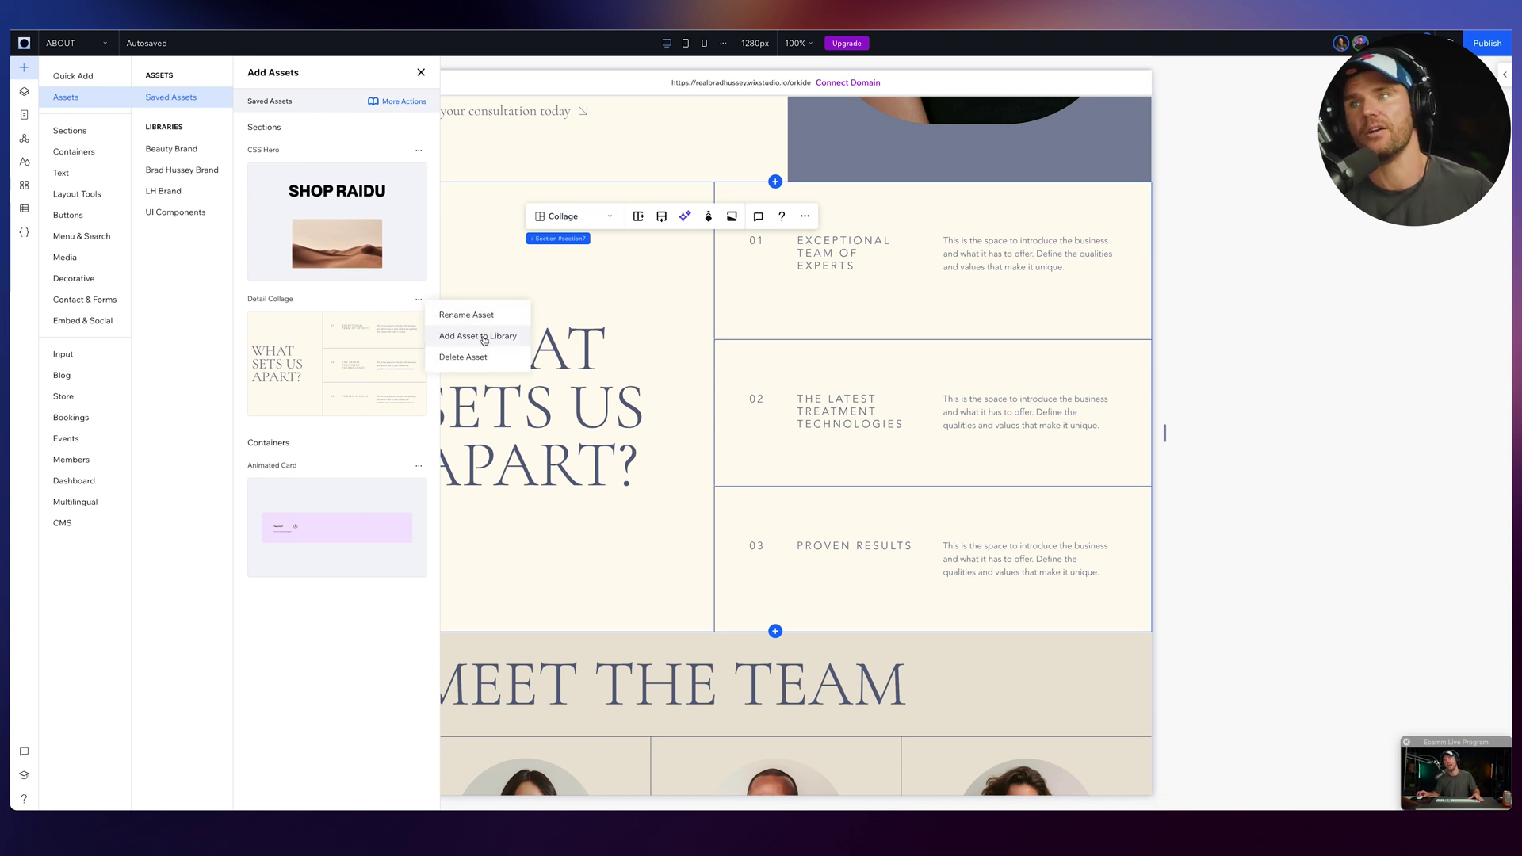
left_click(200, 172)
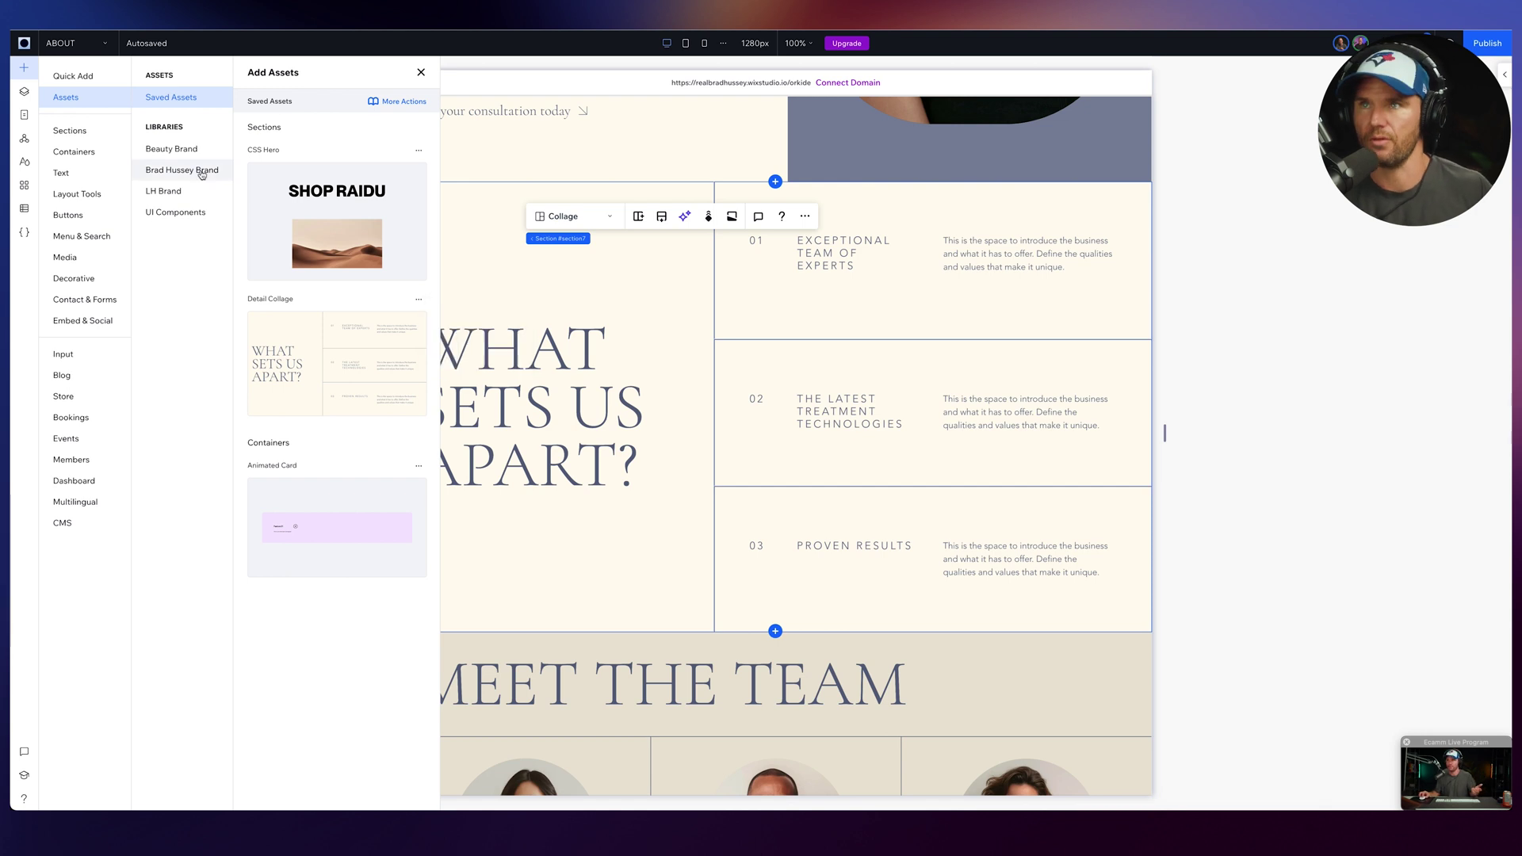
left_click(187, 212)
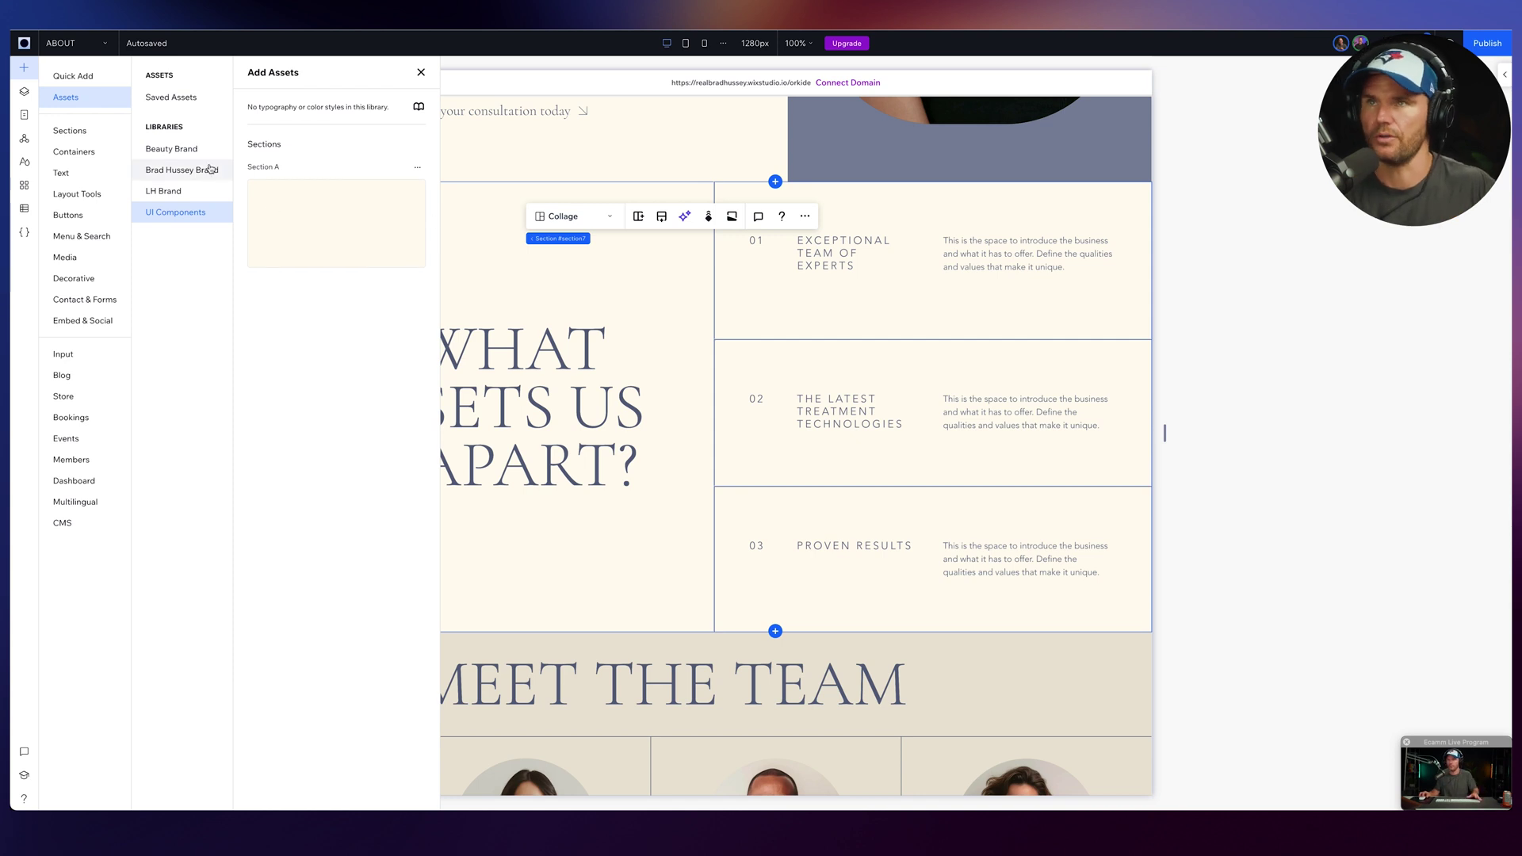
left_click(176, 97)
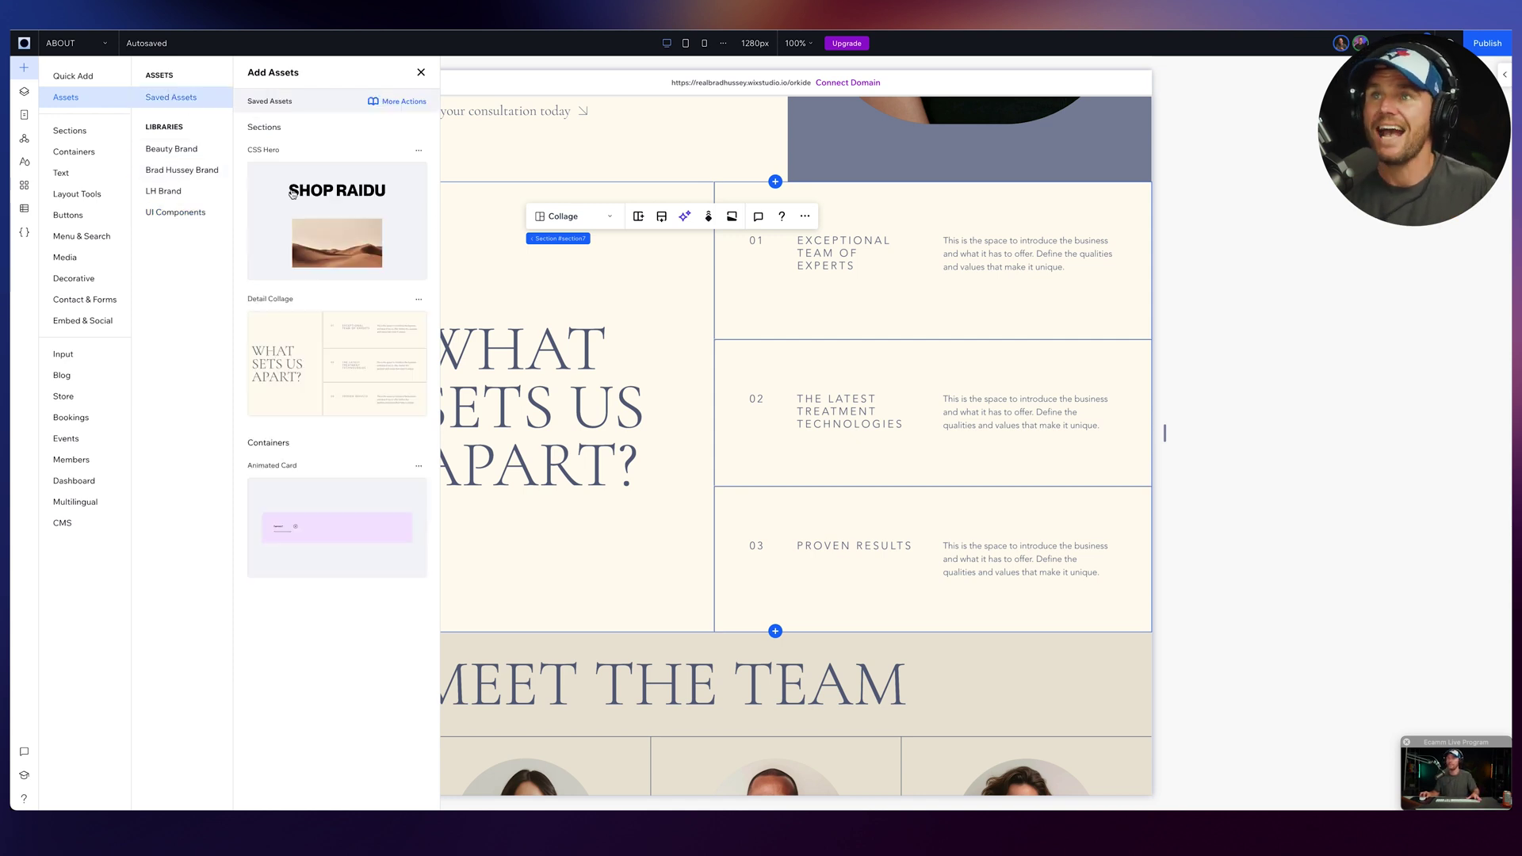
- Add the Detail Collage asset to the UI Components library
left_click(419, 299)
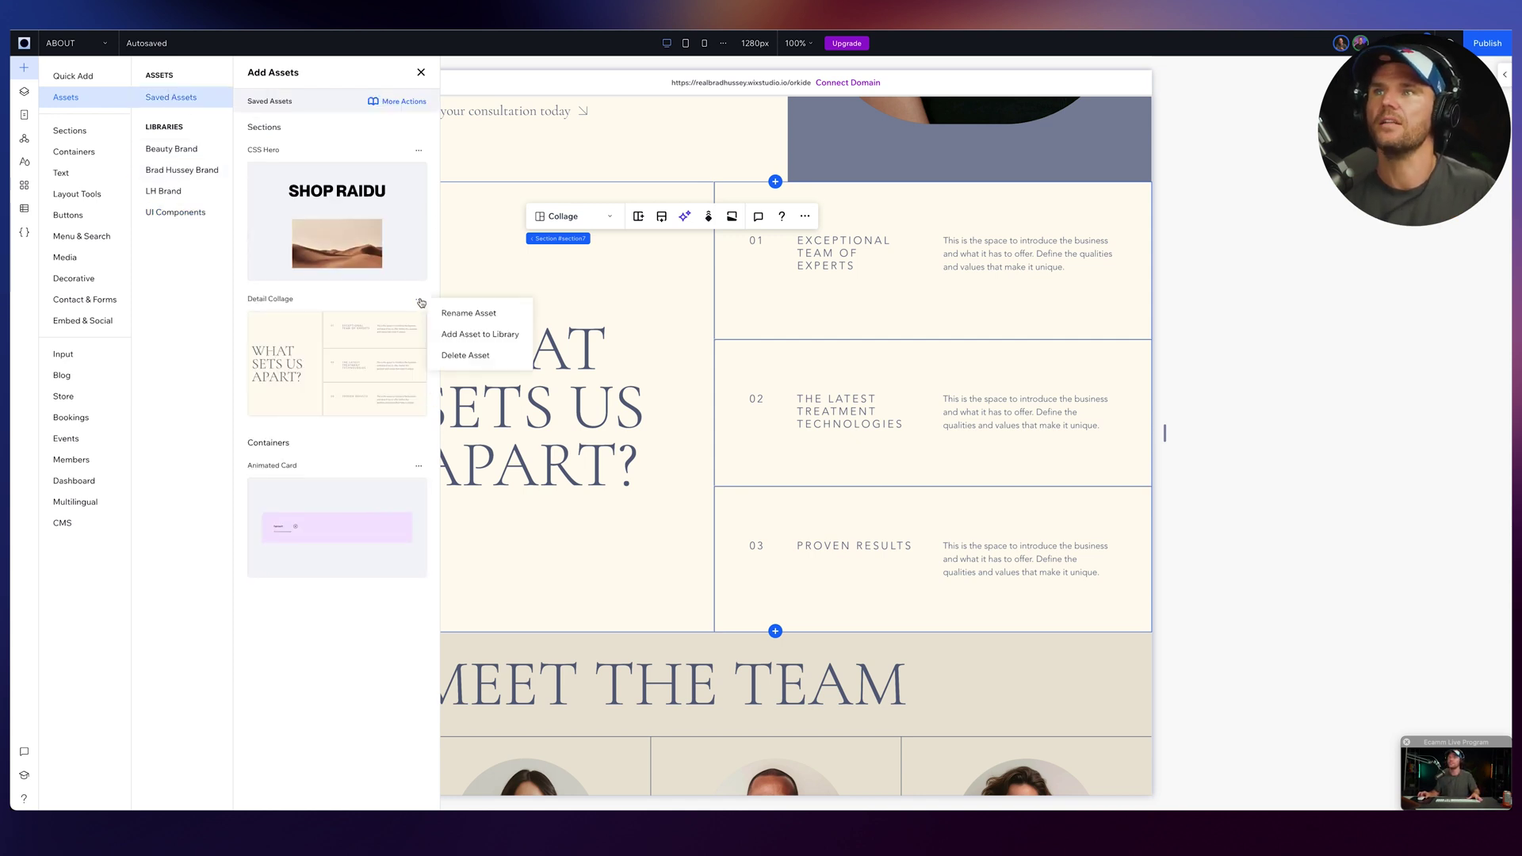
left_click(479, 333)
left_click(818, 431)
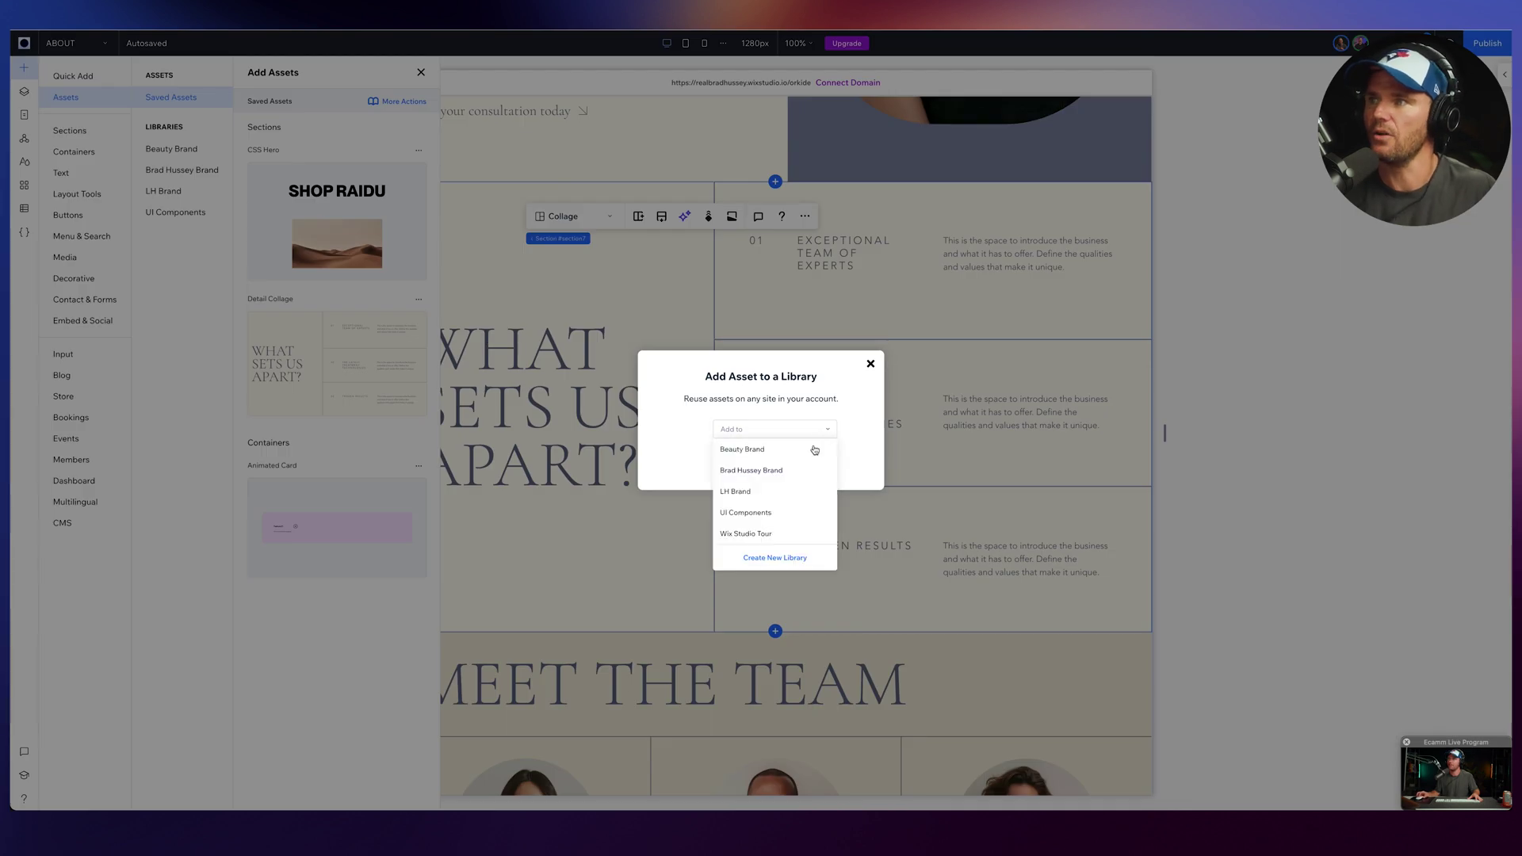
left_click(749, 513)
left_click(786, 468)
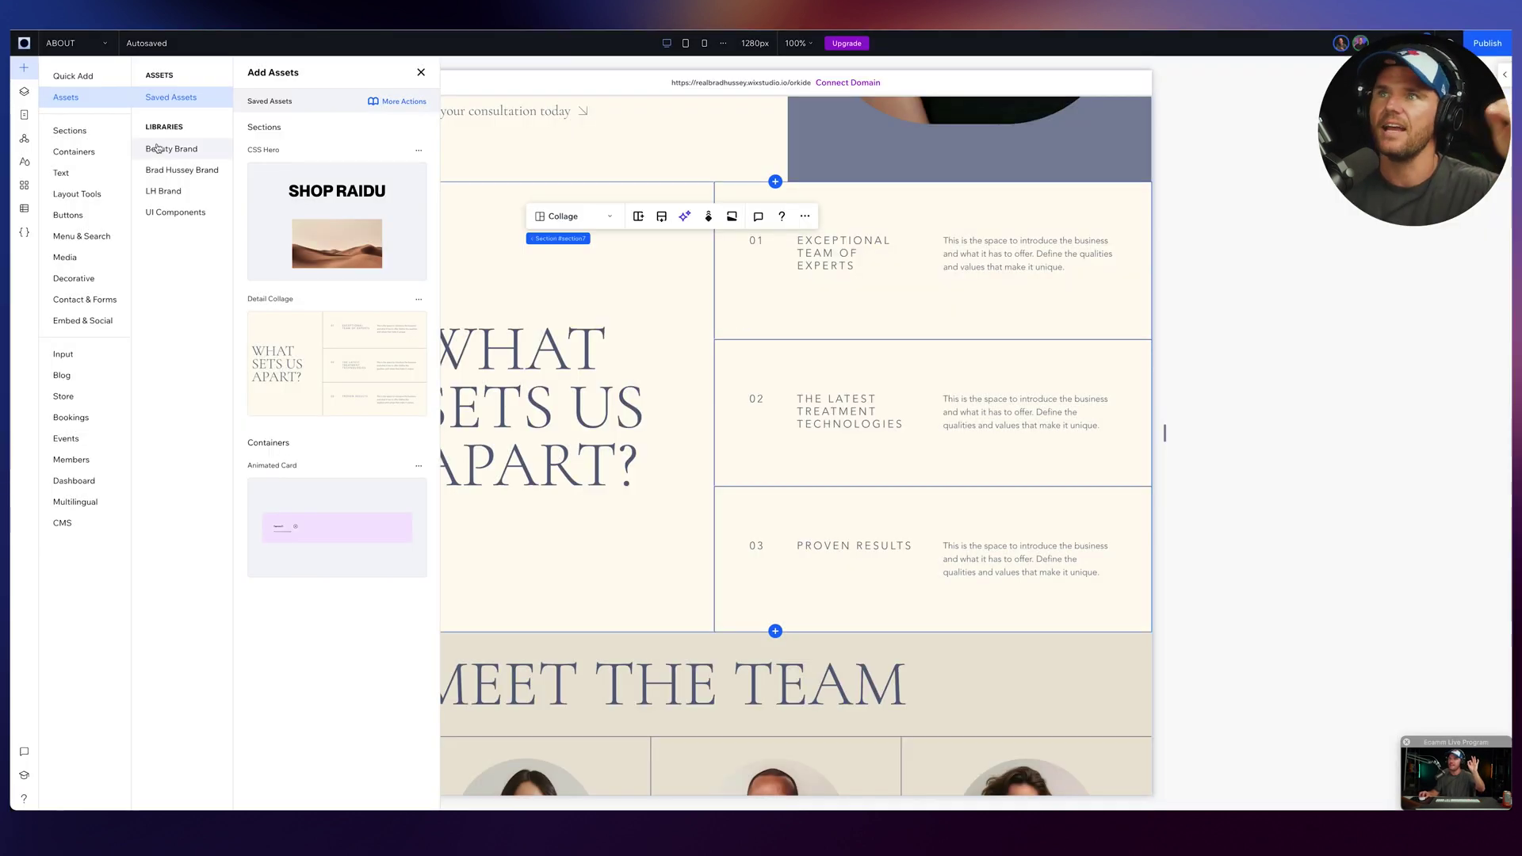
- Open the UI Components library's details and turn on sharing for it
left_click(182, 213)
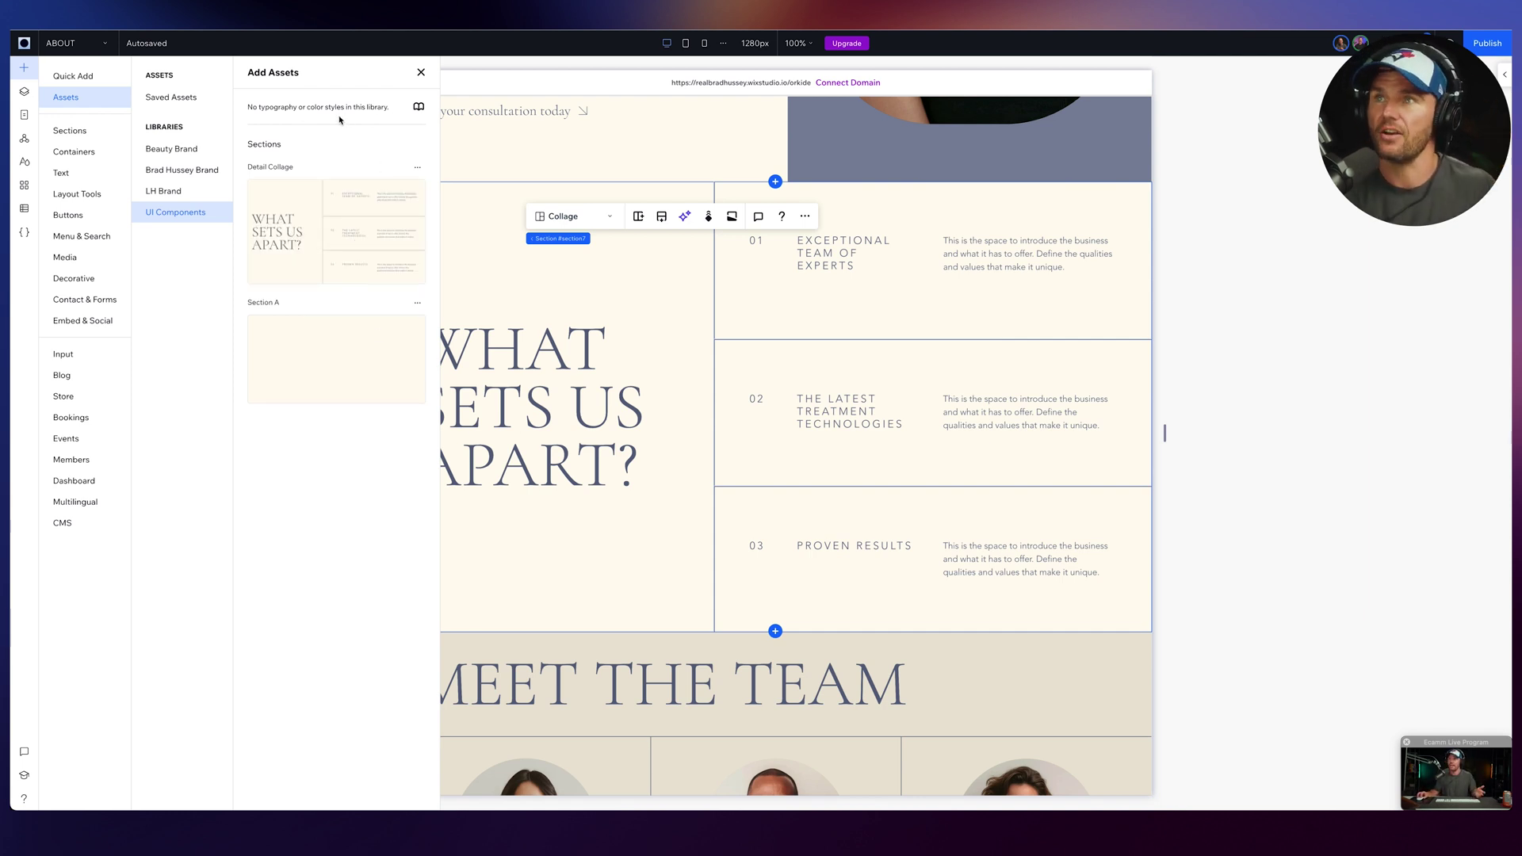
left_click(417, 107)
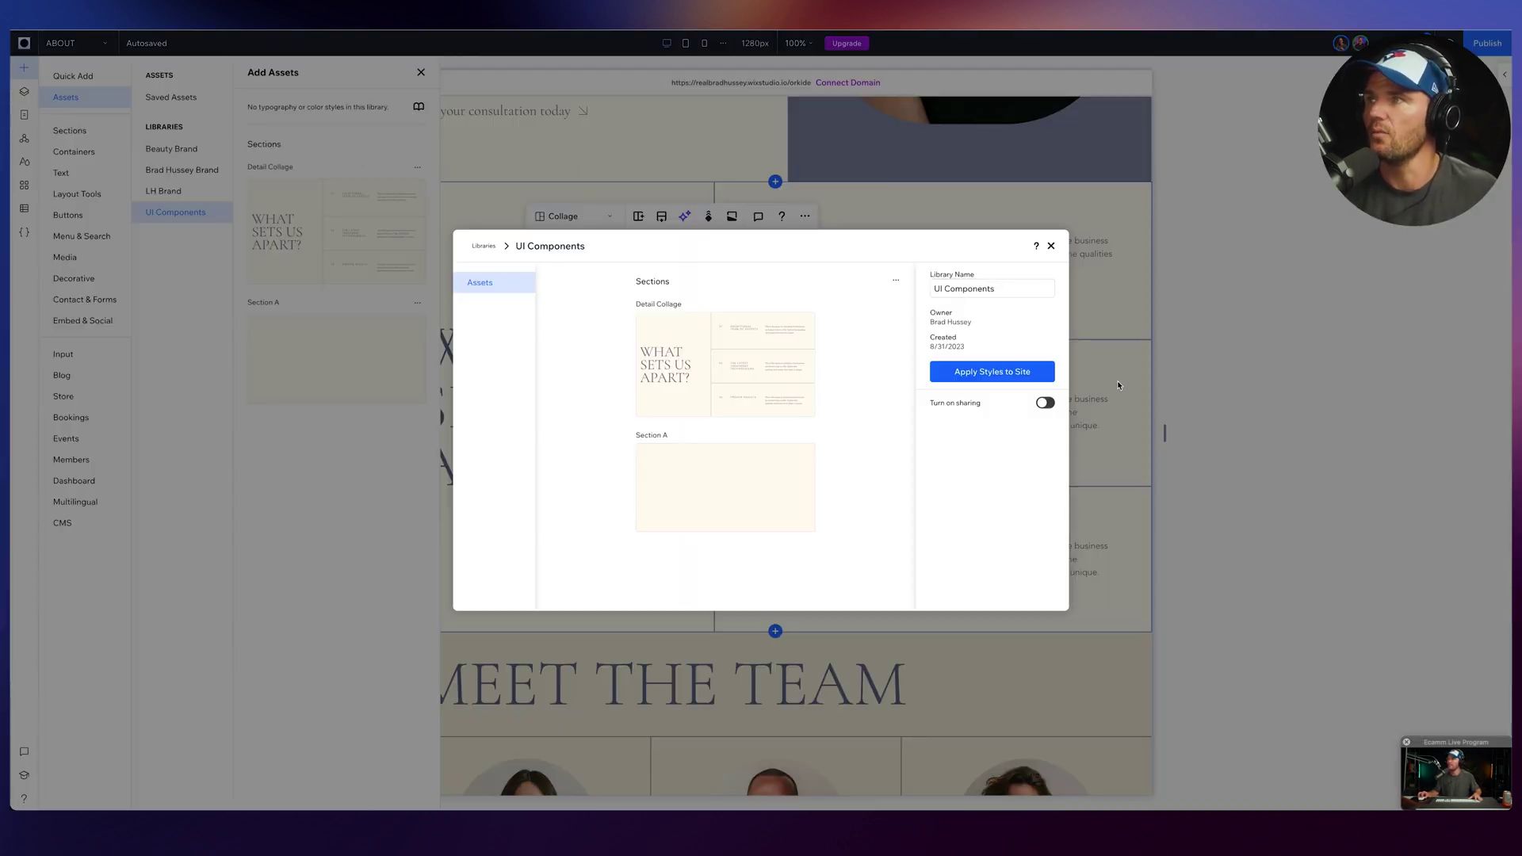
left_click(1047, 403)
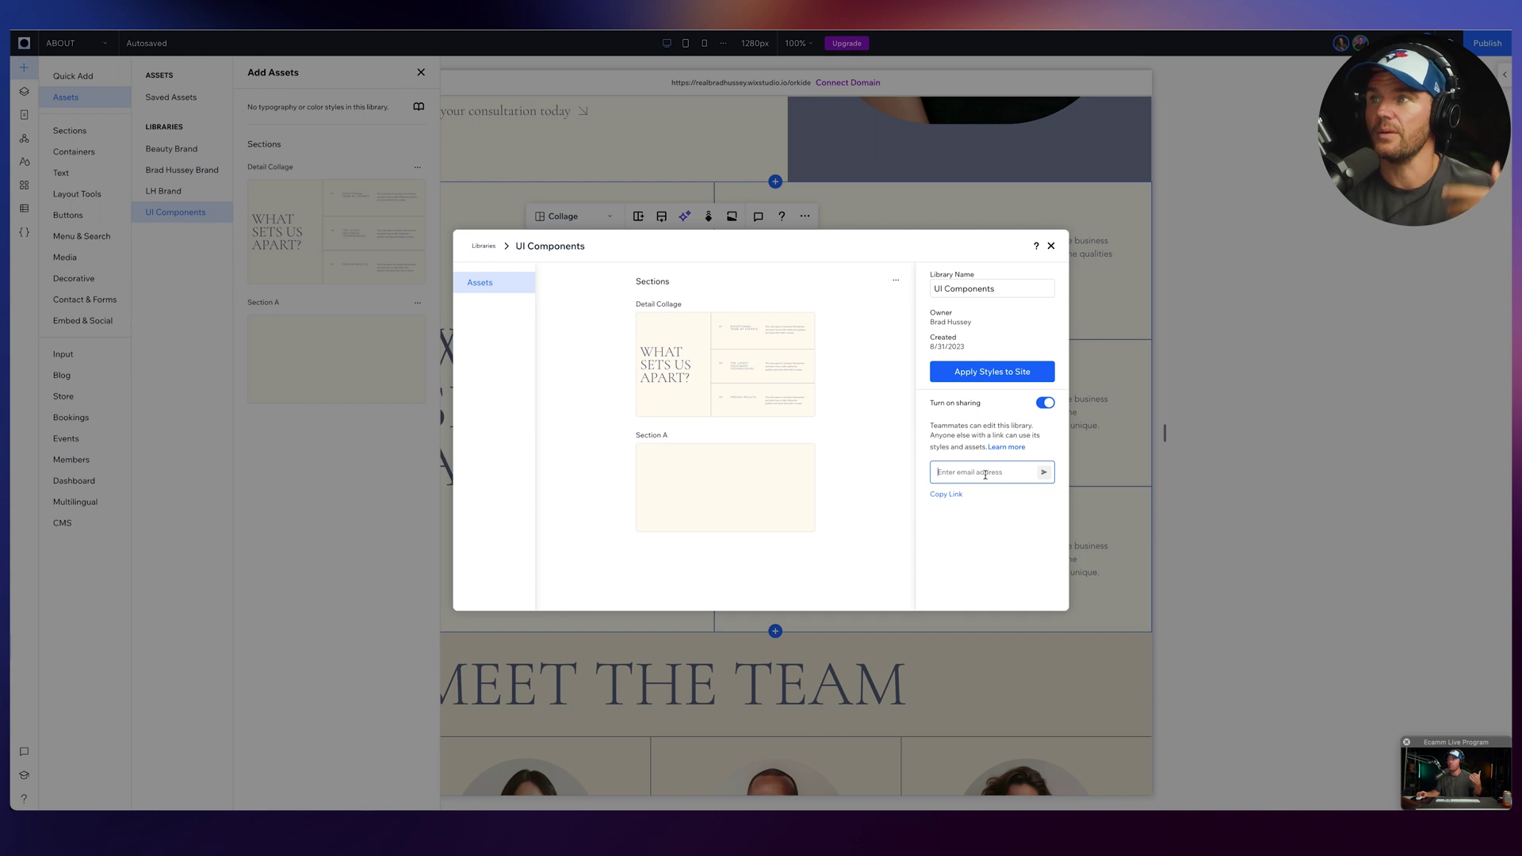
- Copy the UI Components library's sharing link, and insert its Detail Collage asset into the blank section of the Sandbox page
left_click(947, 494)
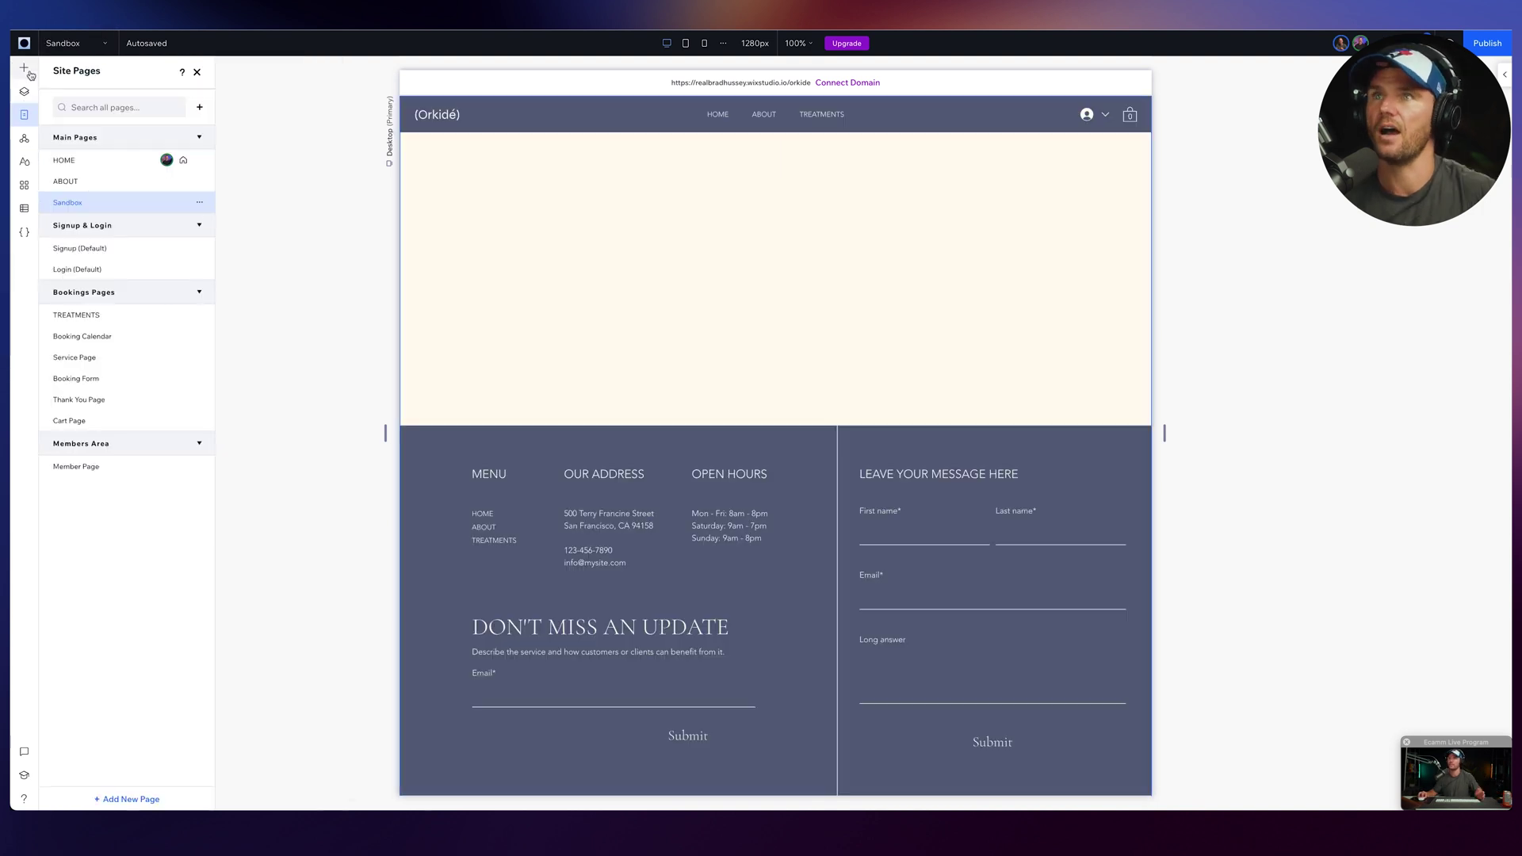
left_click(29, 73)
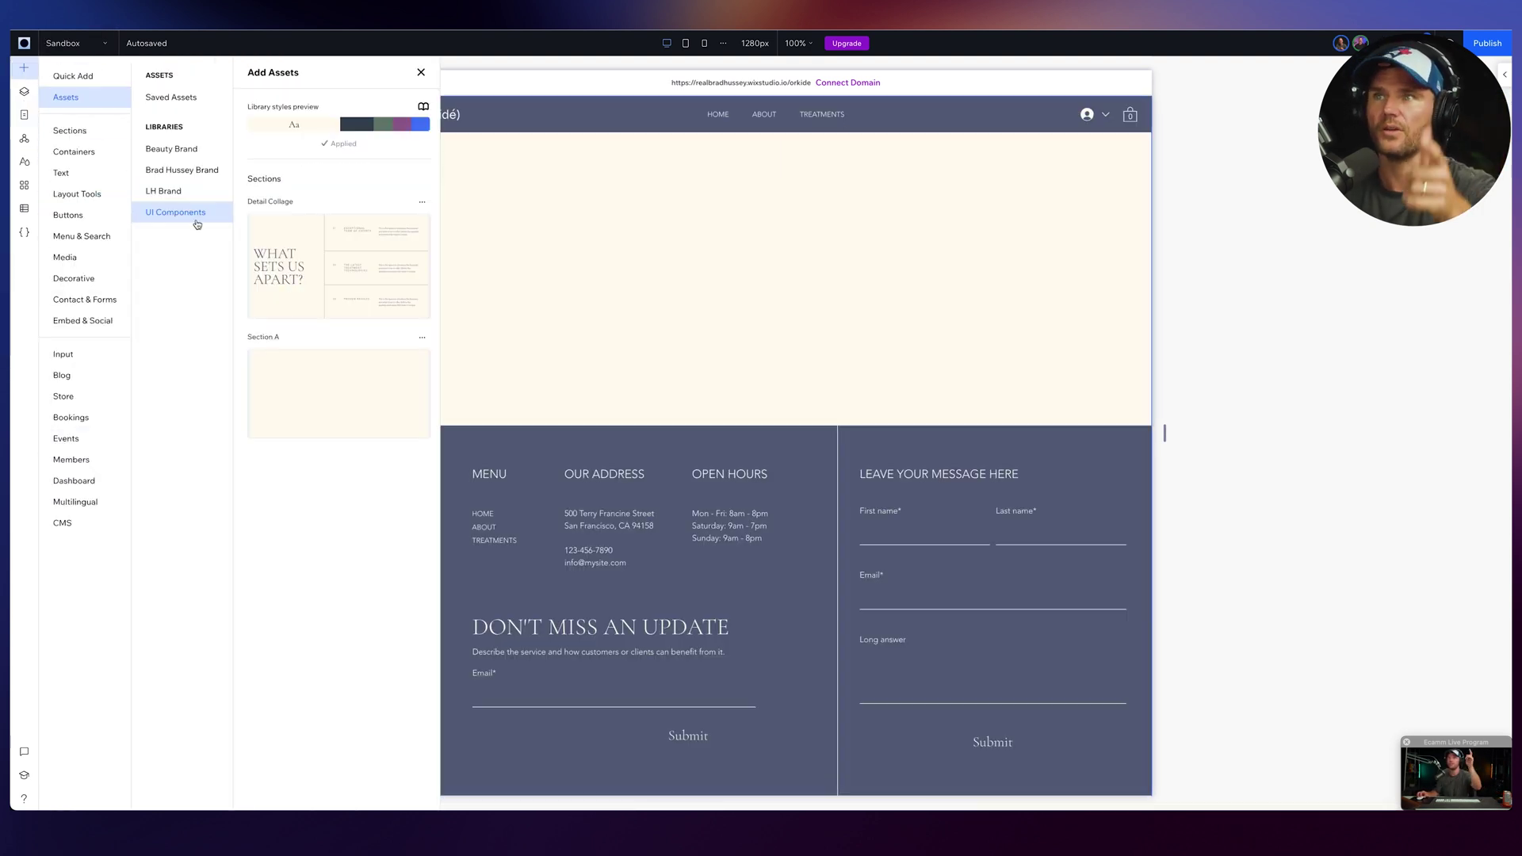
left_click_drag(291, 259, 809, 227)
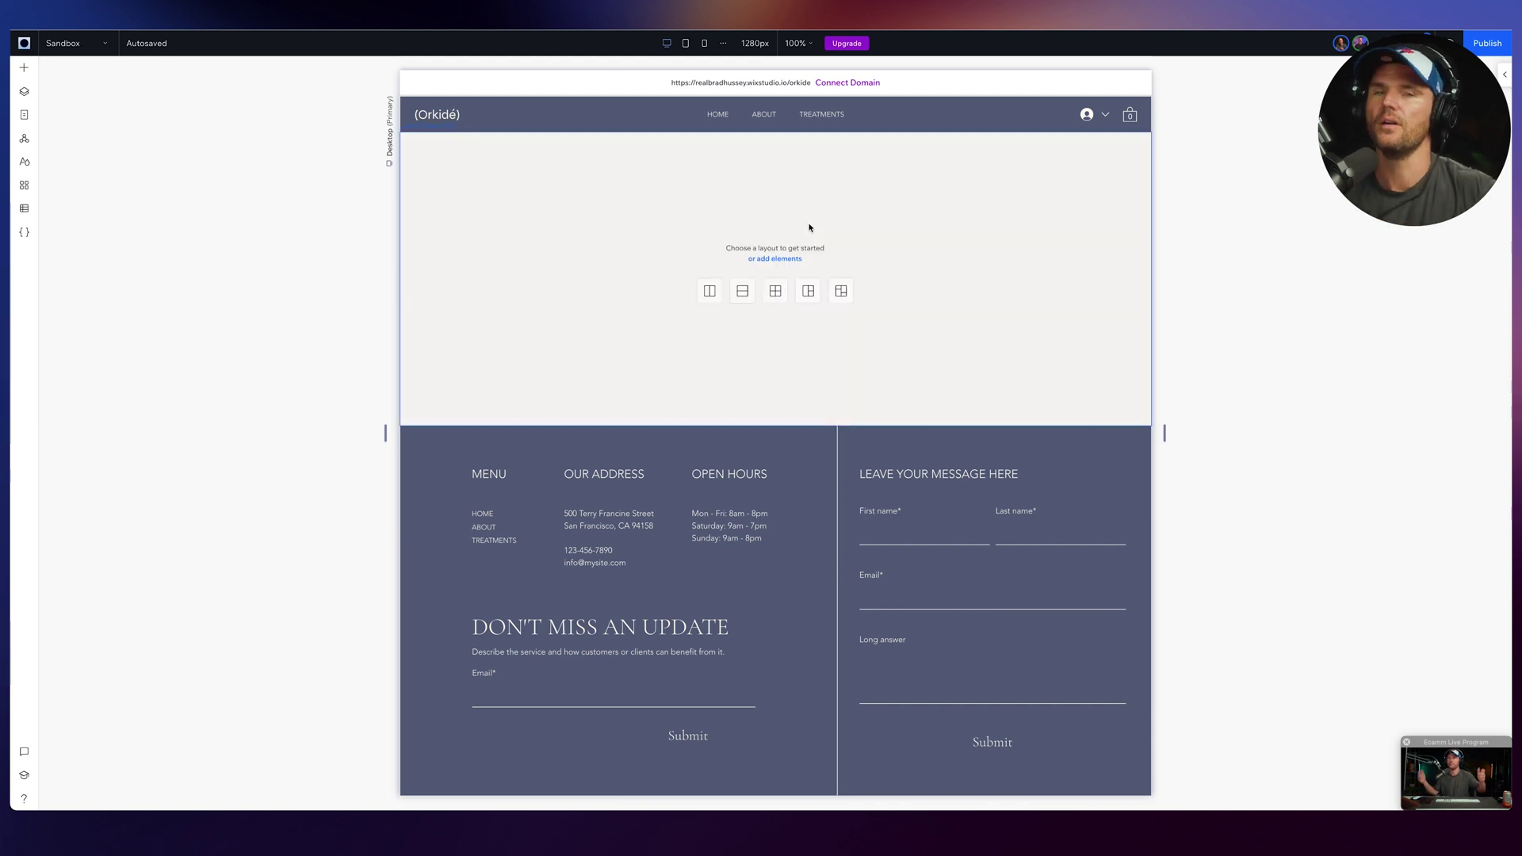
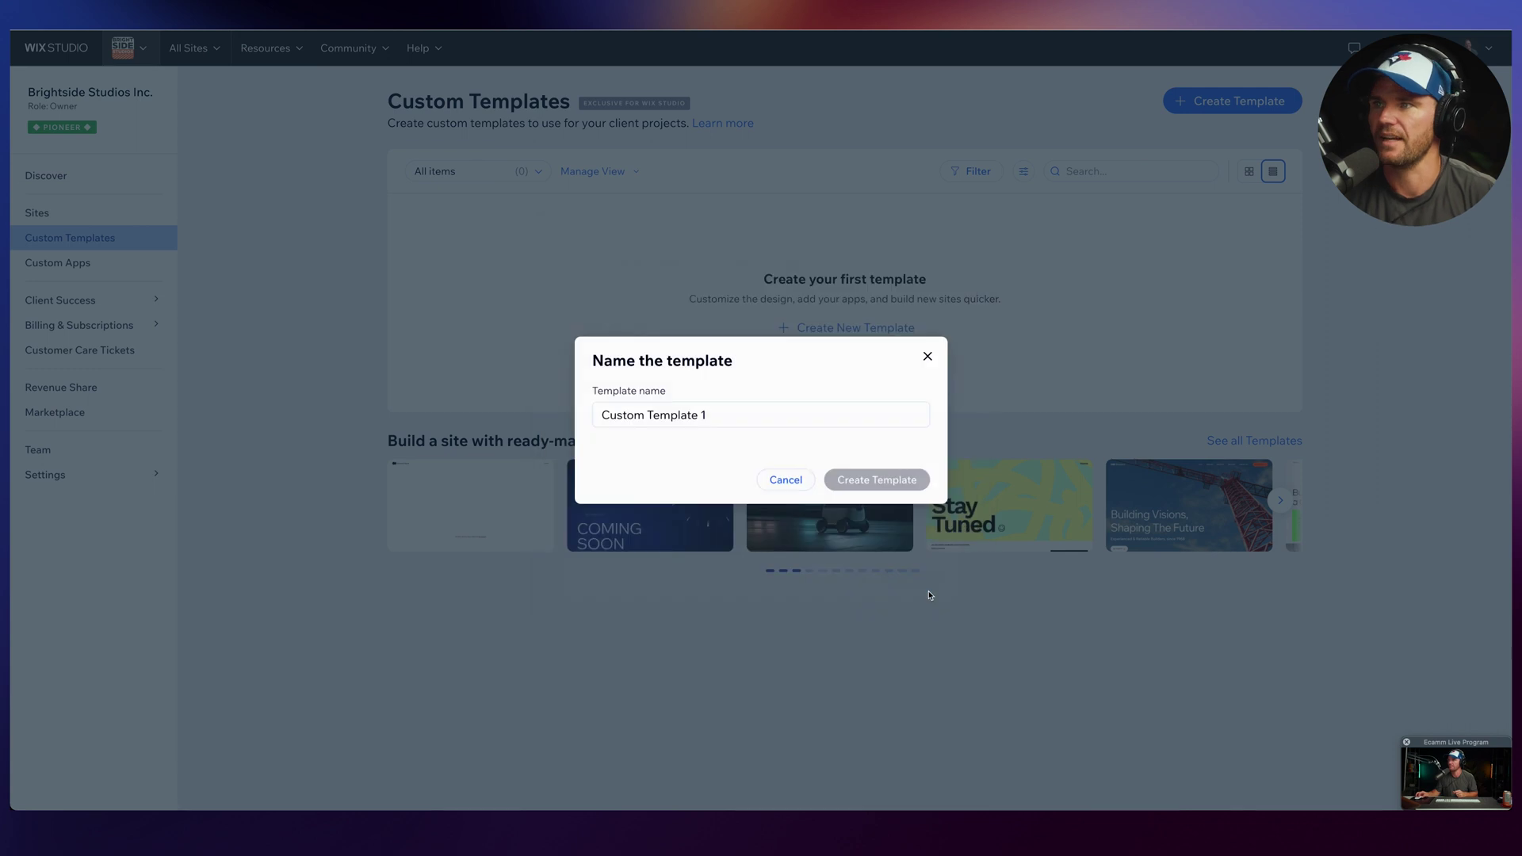
- Create a custom template named "Blockframe" and start a new site from it
left_click(754, 410)
type("Blockframe")
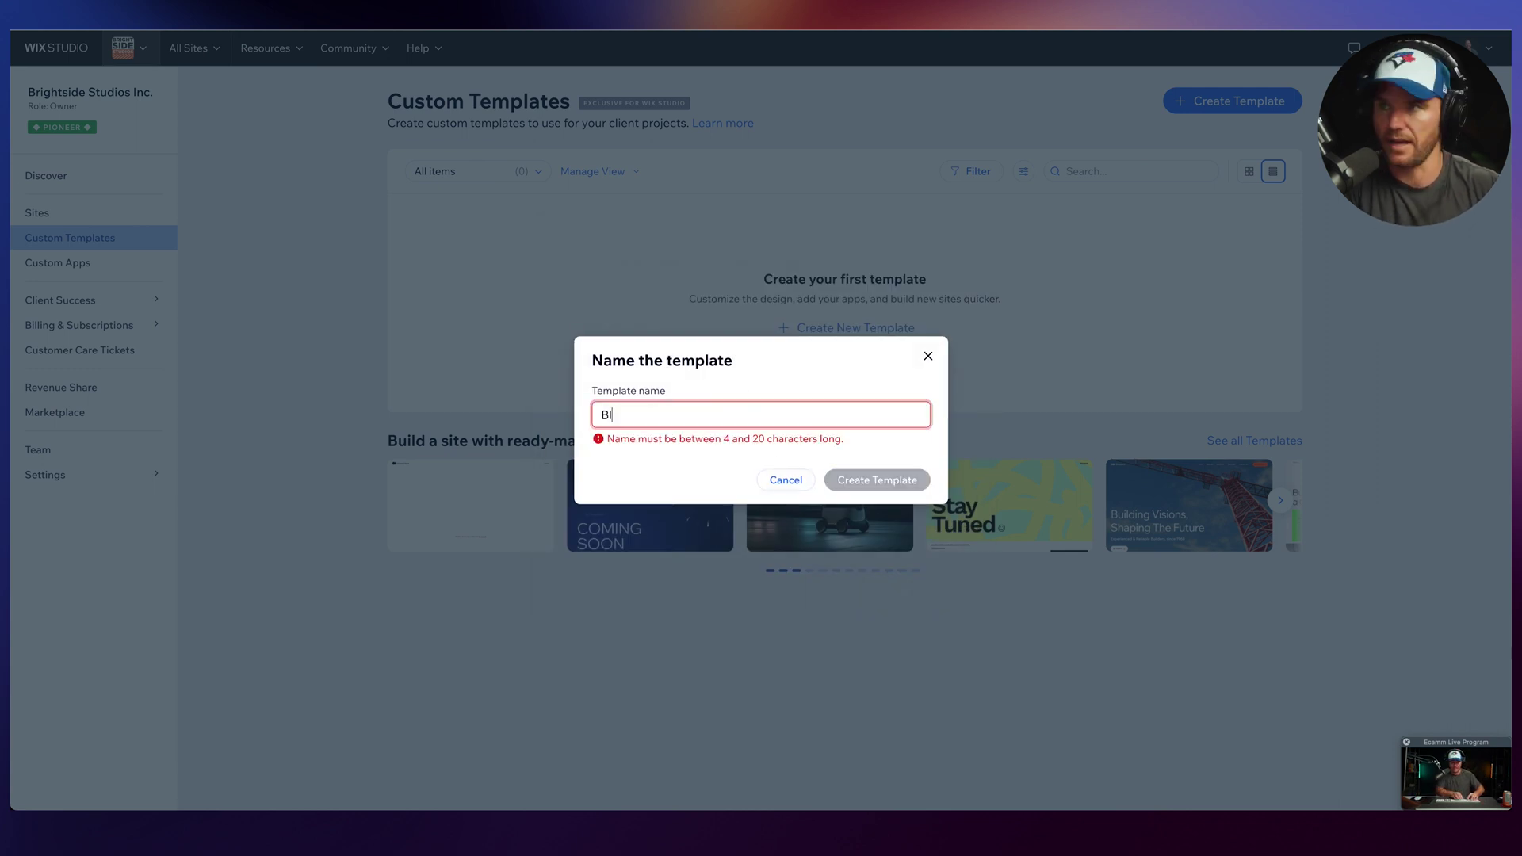
left_click(876, 480)
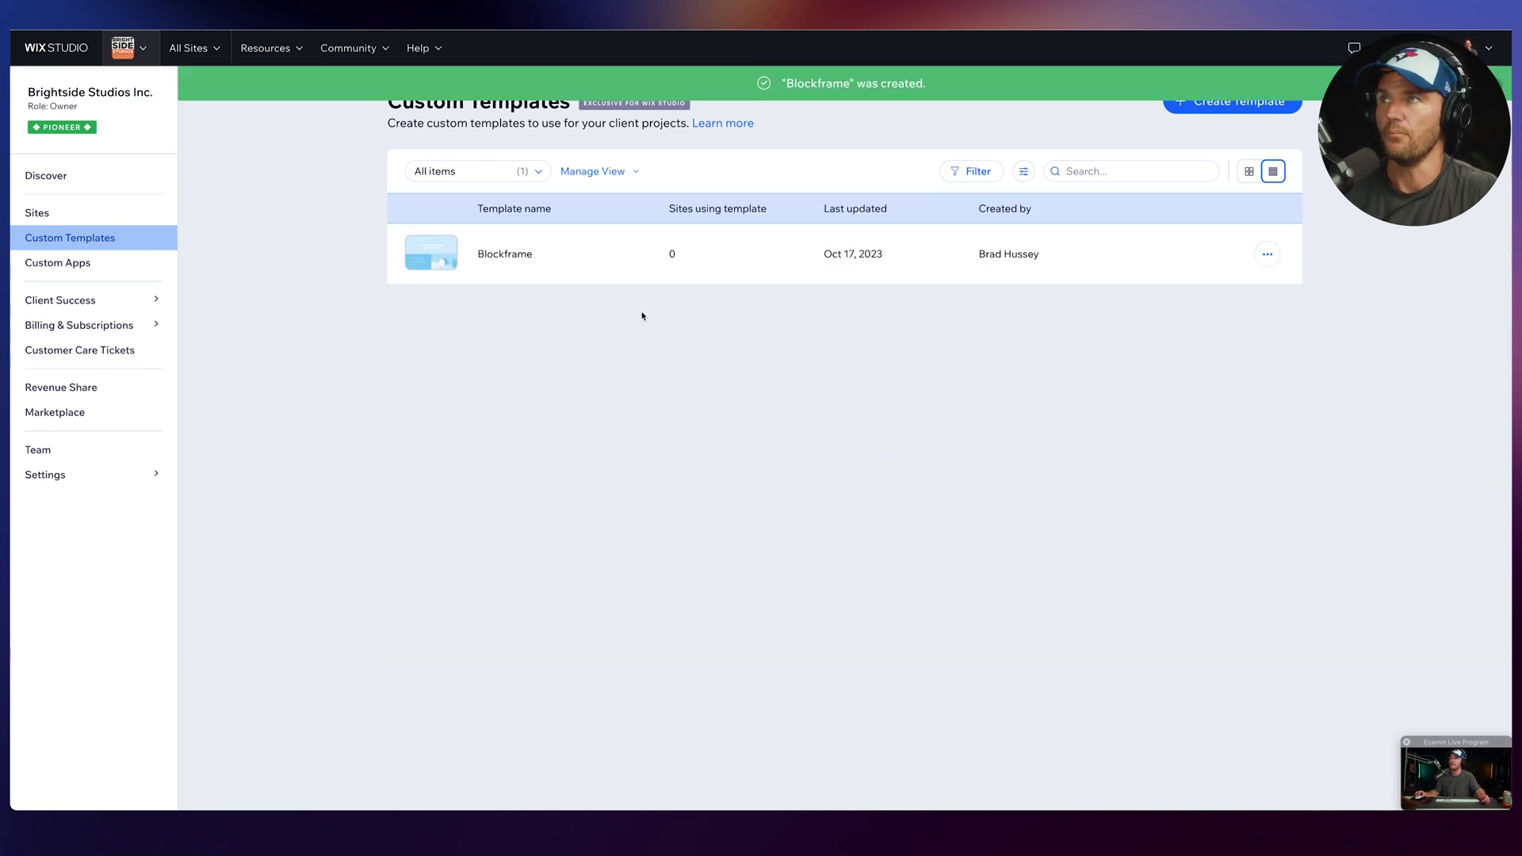
mouse_move(900, 260)
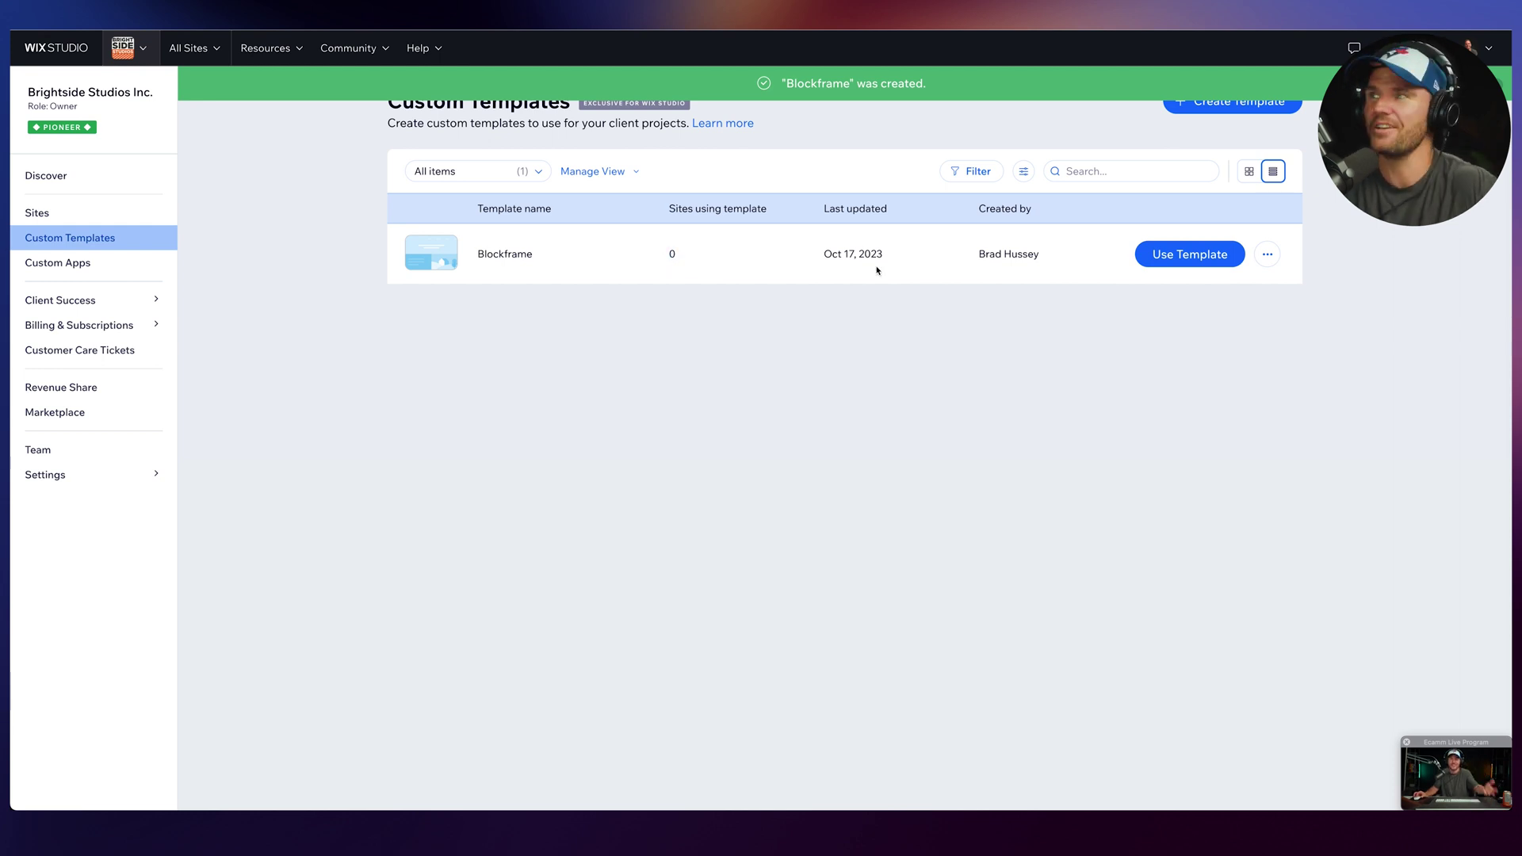
left_click(1194, 257)
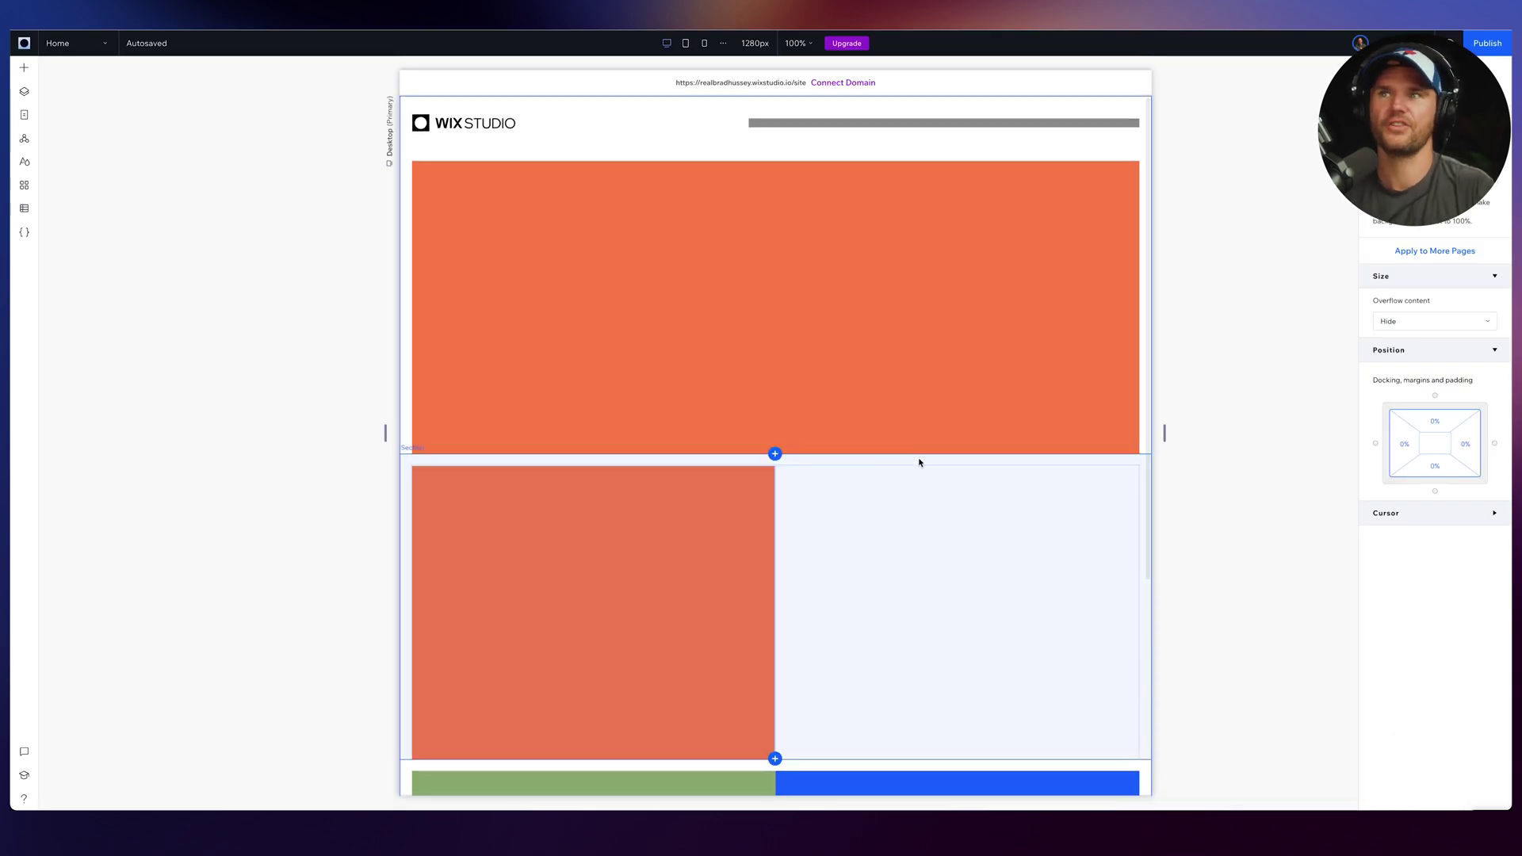
- Examine the new site's block layout, checking the full-width section, the two-column section's cells and the colored grid section
scroll(917, 463, "down", 4)
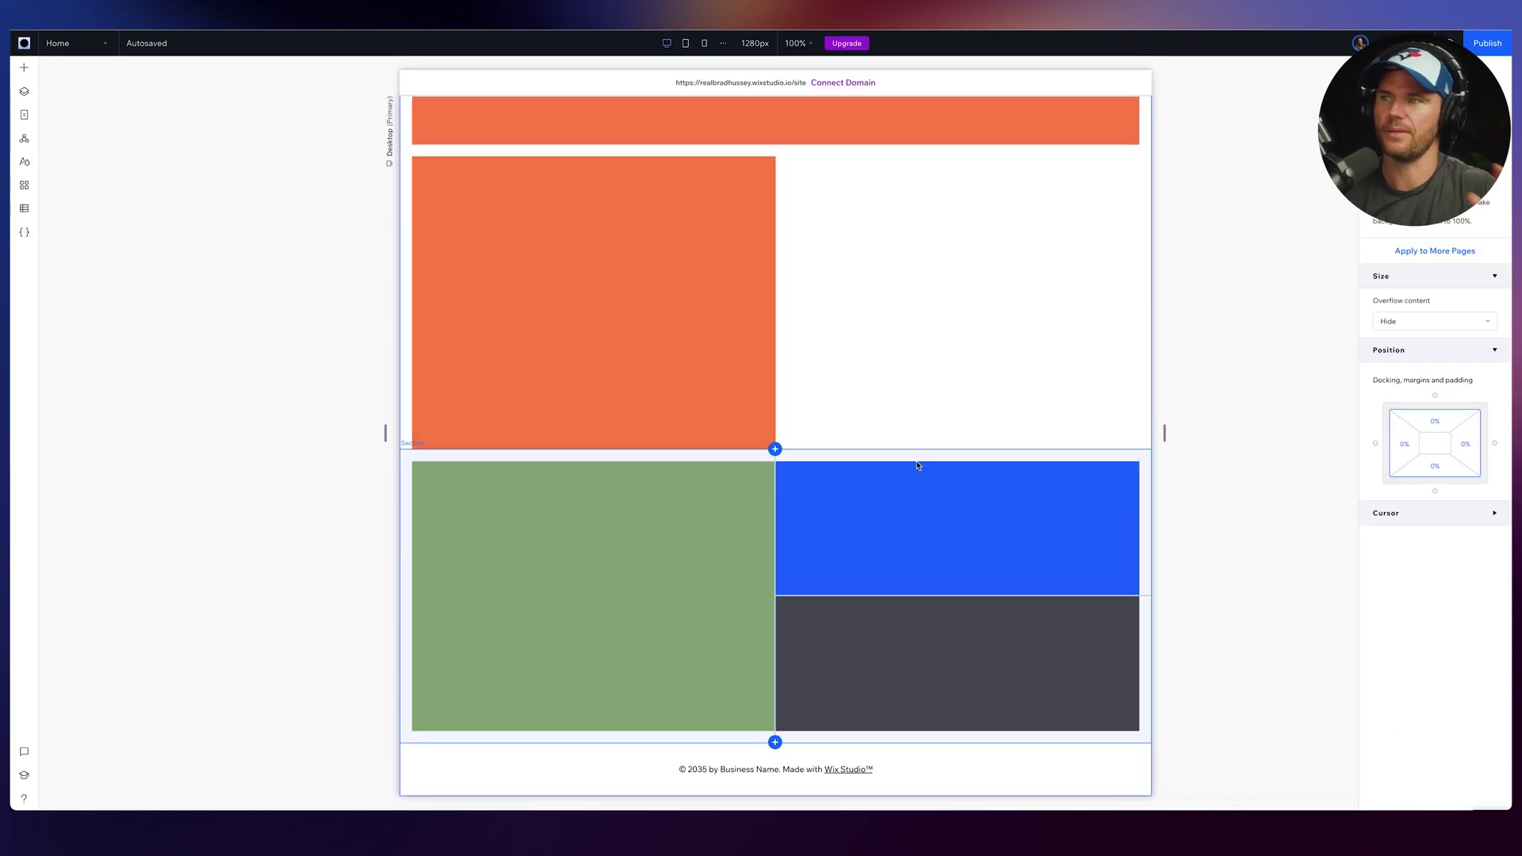
scroll(917, 465, "up", 4)
mouse_move(1165, 434)
left_mouse_down()
mouse_move(1206, 439)
mouse_move(1160, 432)
left_mouse_up()
left_click(772, 438)
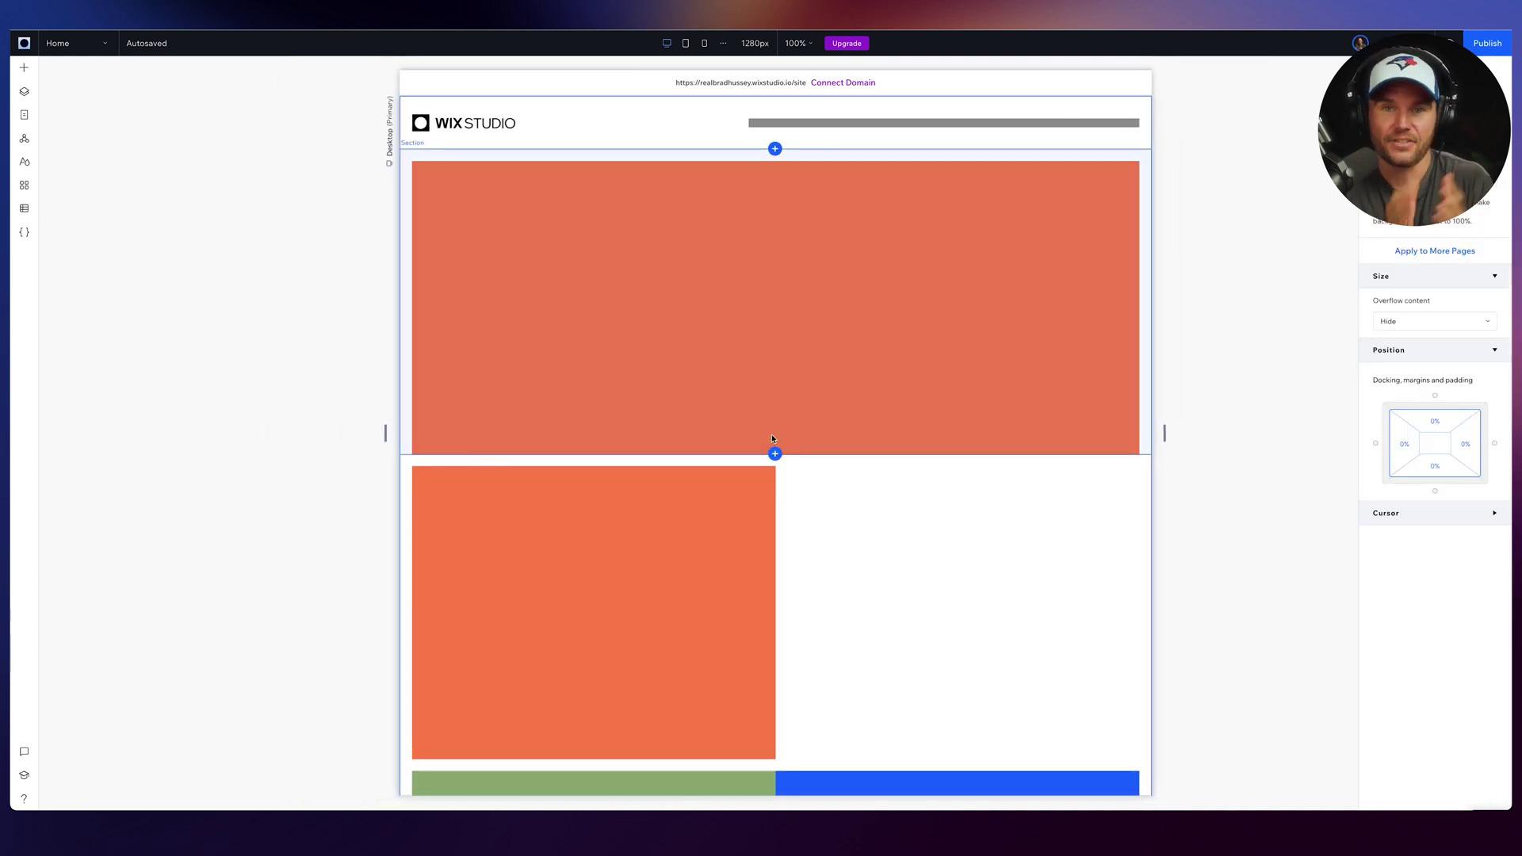
left_click(768, 380)
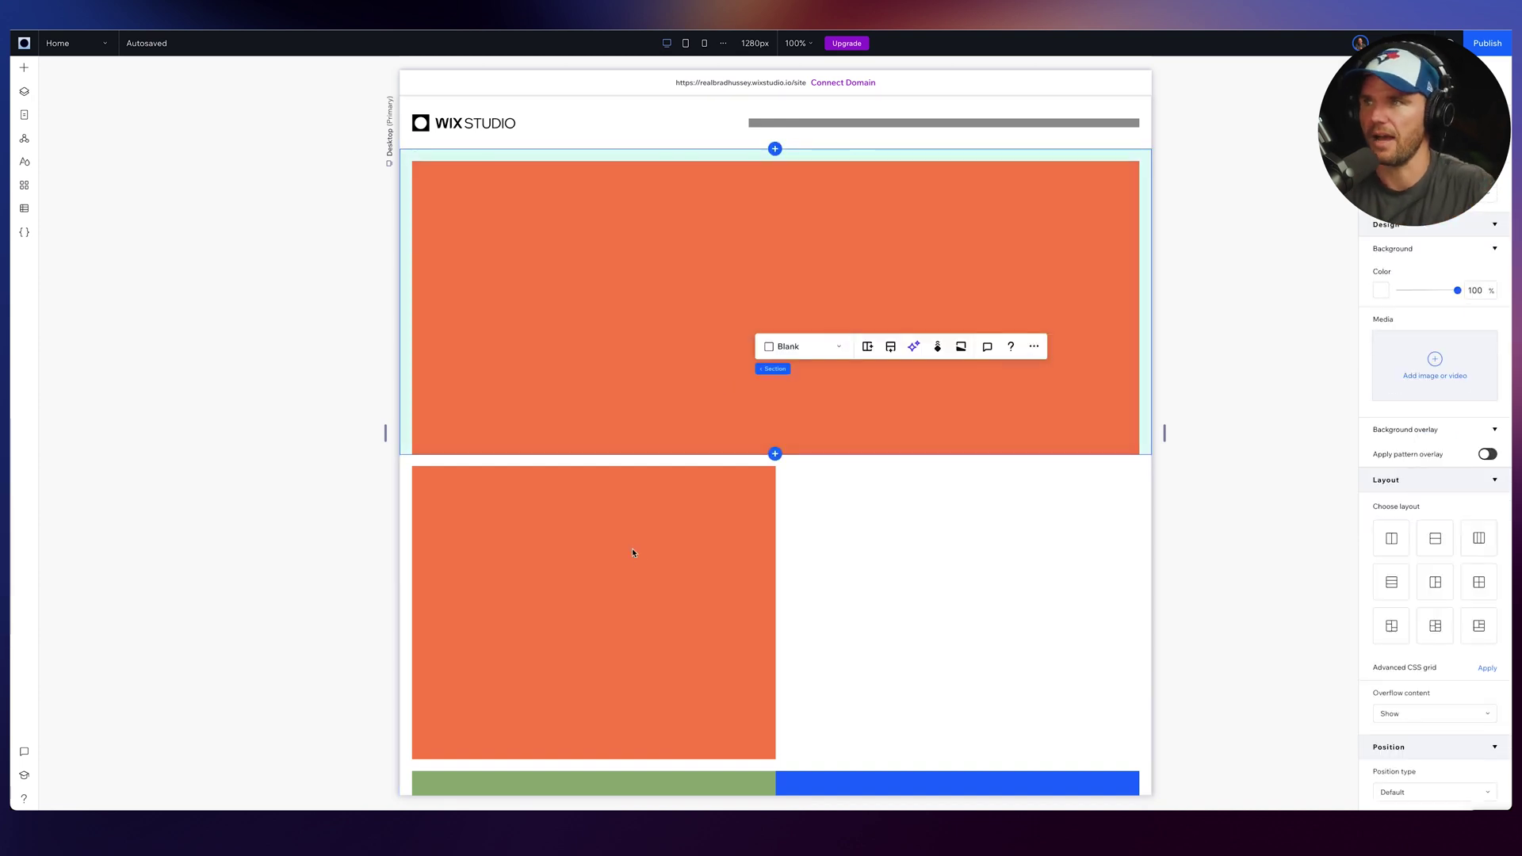
left_click(635, 584)
left_click(903, 618)
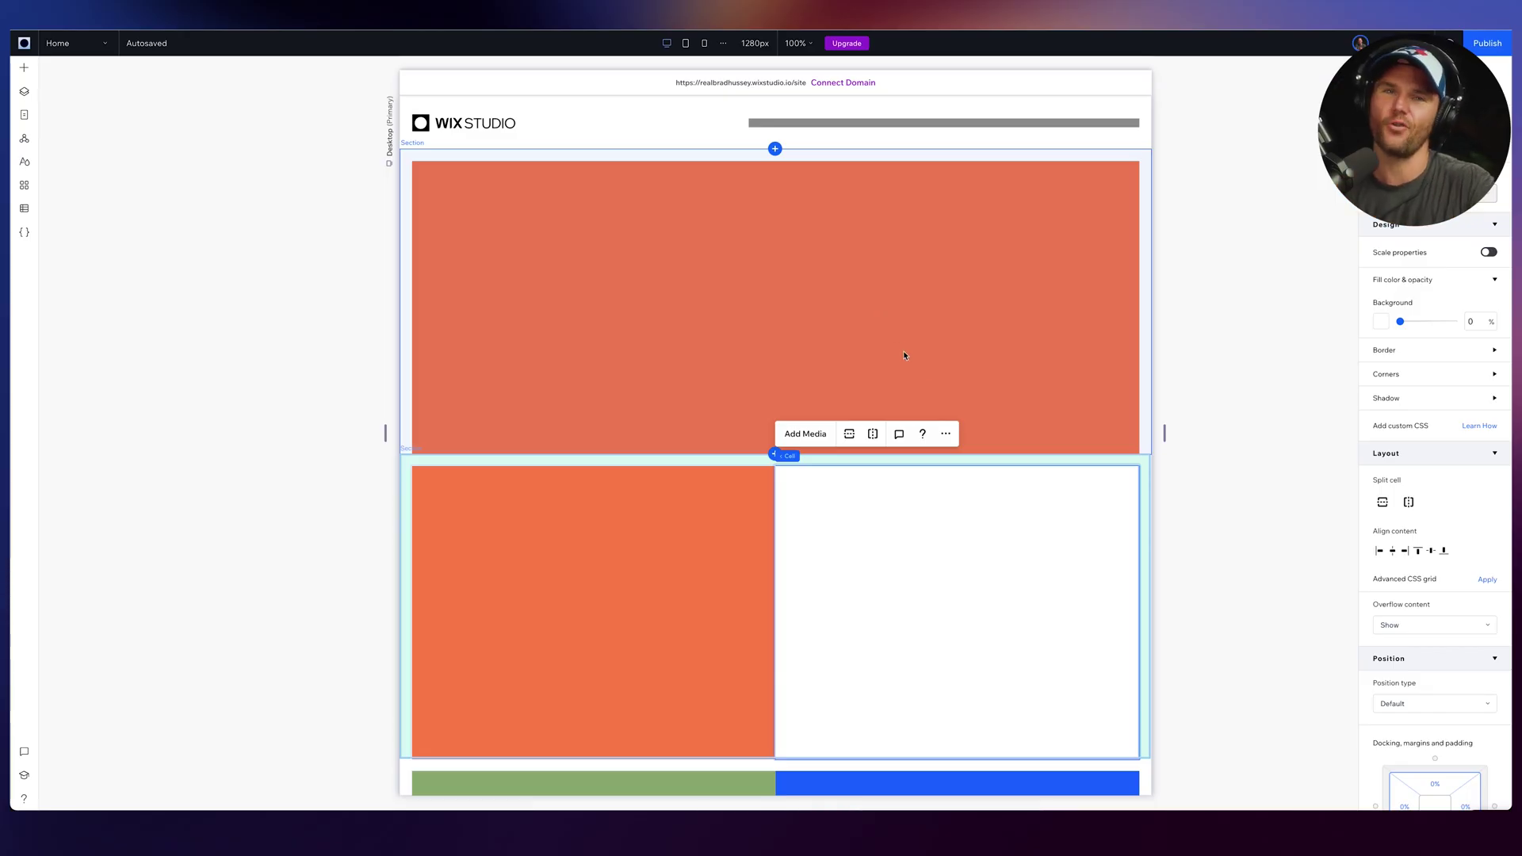
left_click(816, 216)
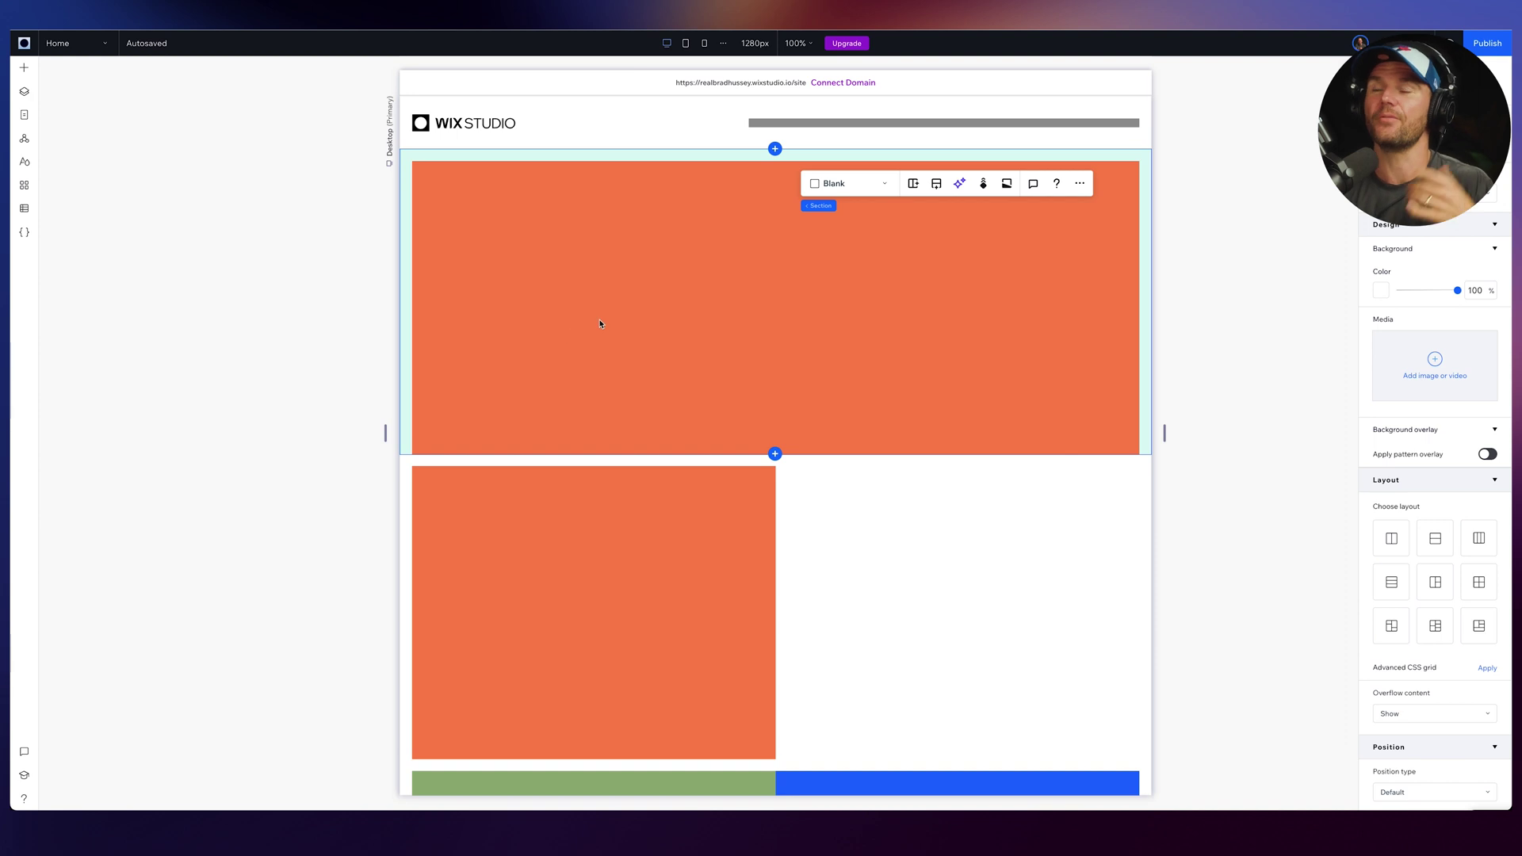
scroll(616, 478, "down", 4)
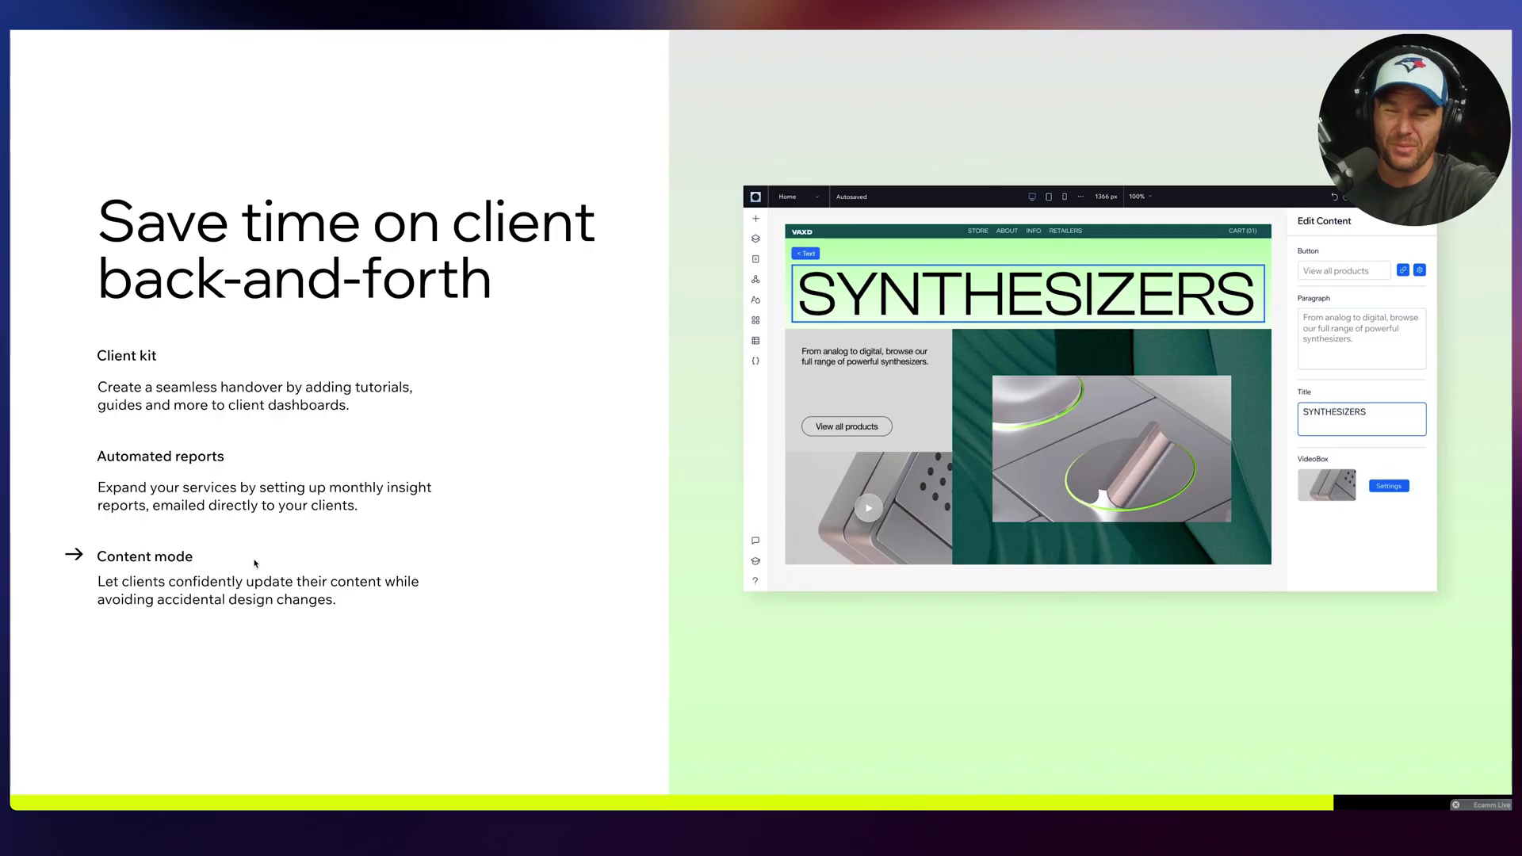
left_click(288, 378)
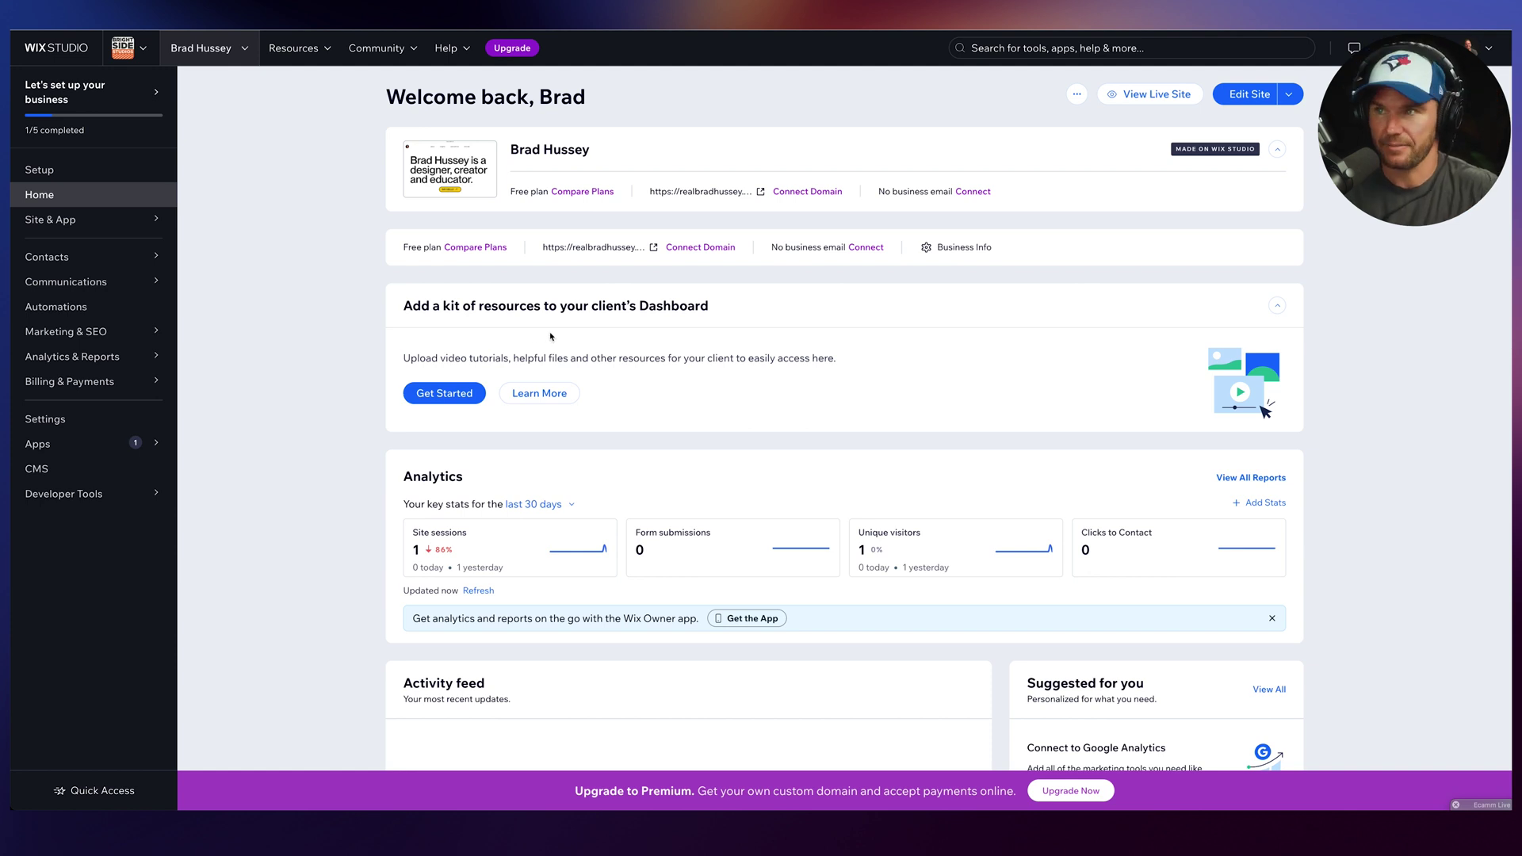
- Start a client kit with Bookings videos on staff scheduling, booking options and attendance, plus eComm videos on back-in-stock notifications, price quotes and adding products
left_click(456, 394)
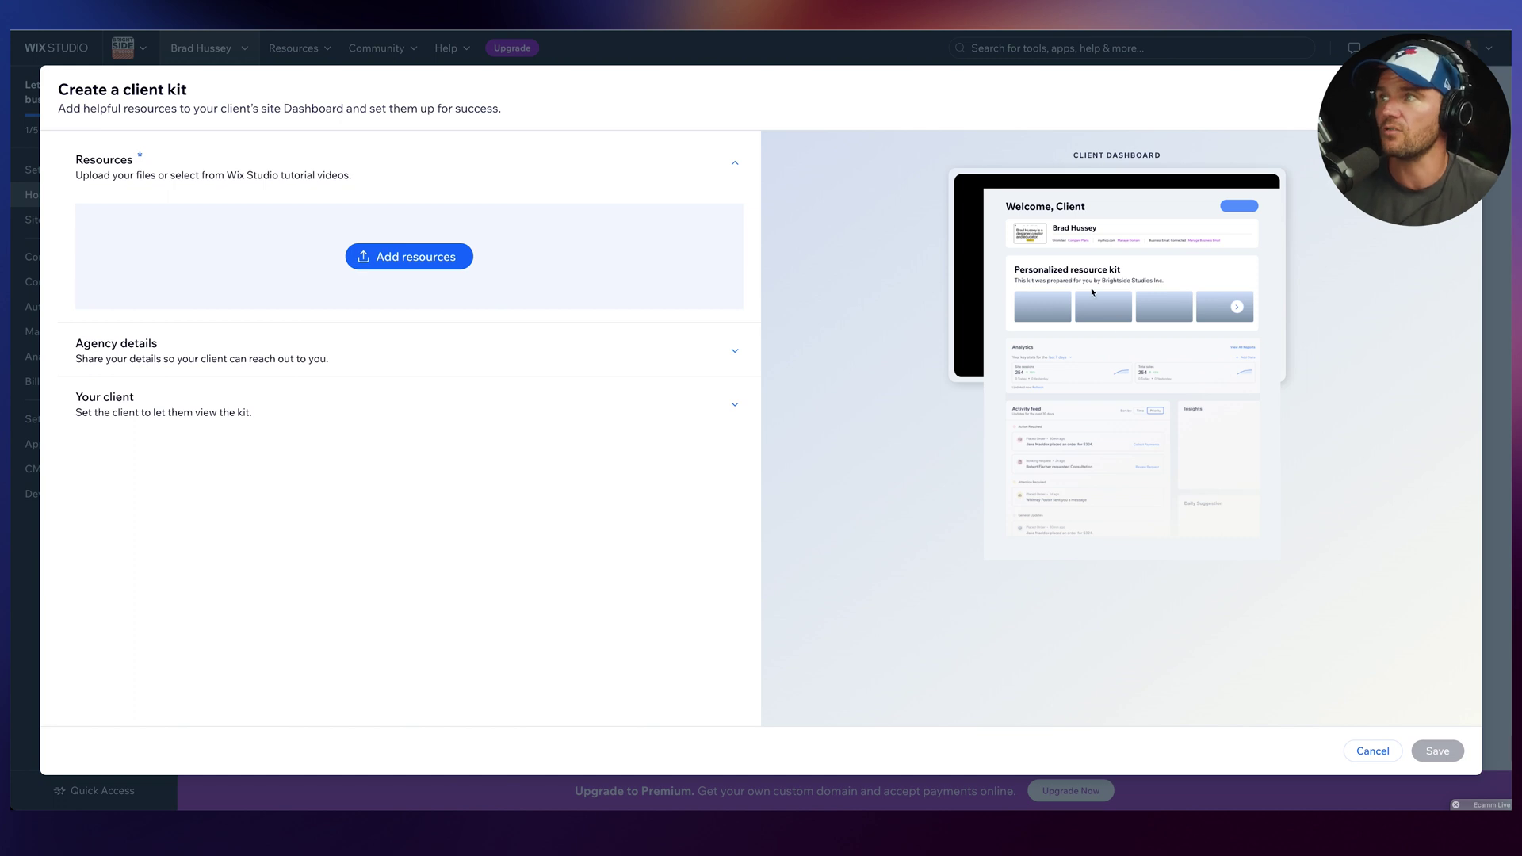
left_click(426, 263)
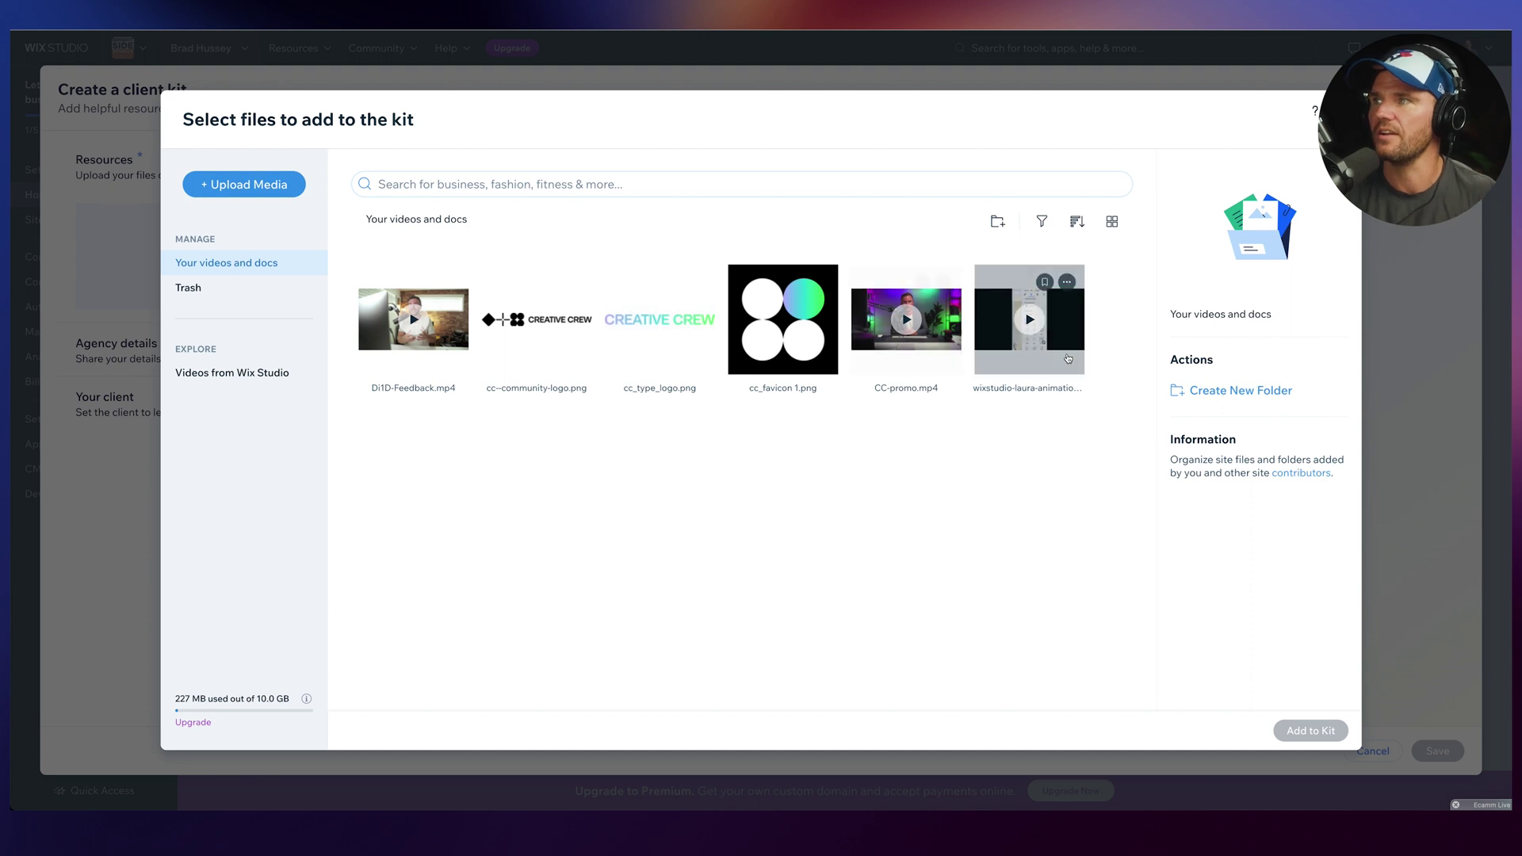
left_click(221, 374)
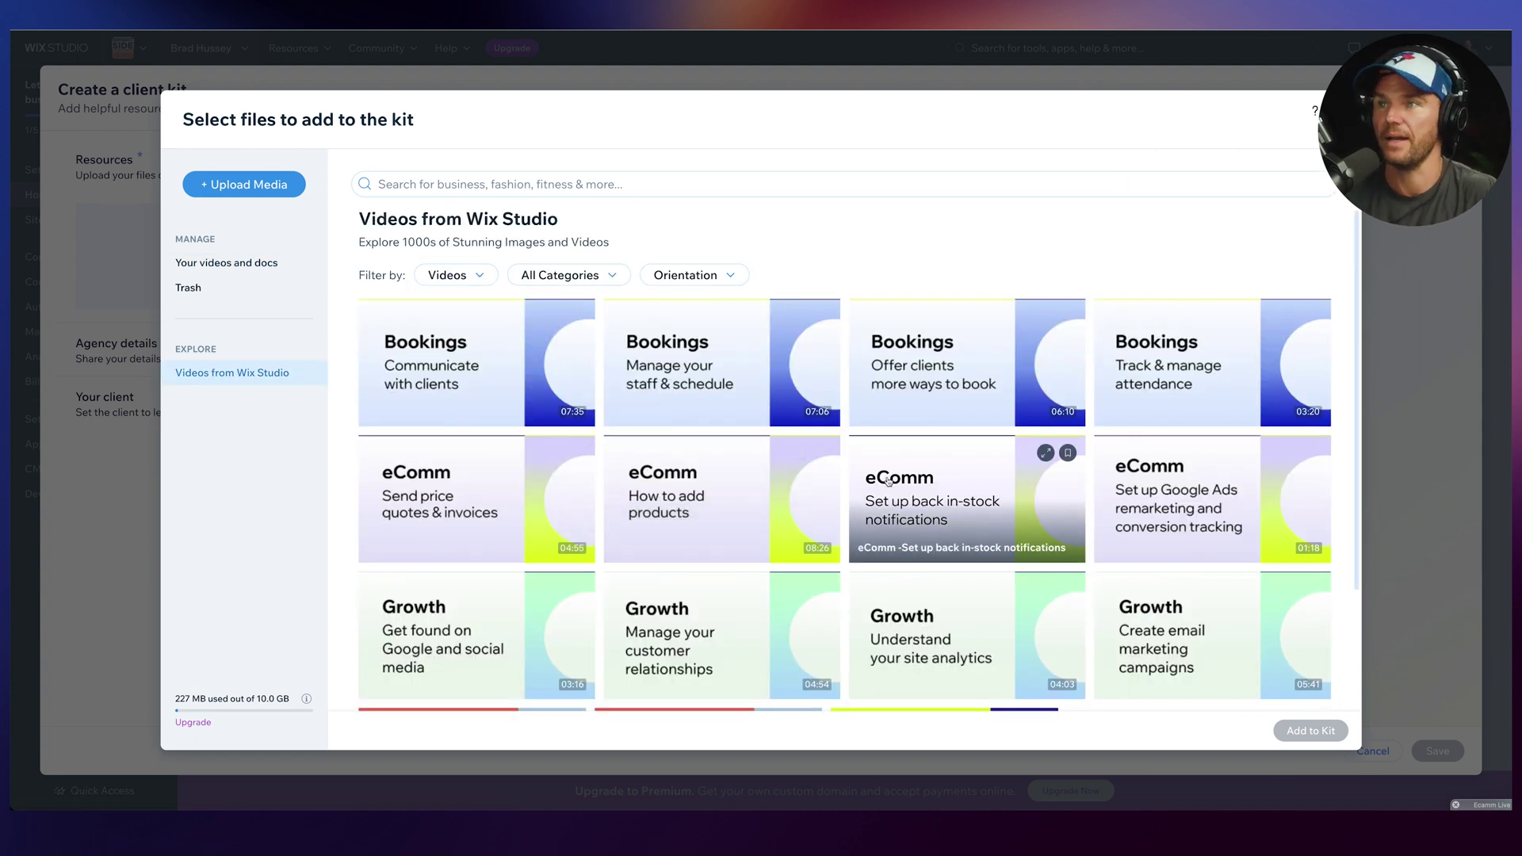
left_click(718, 385)
scroll(1250, 516, "down", 2)
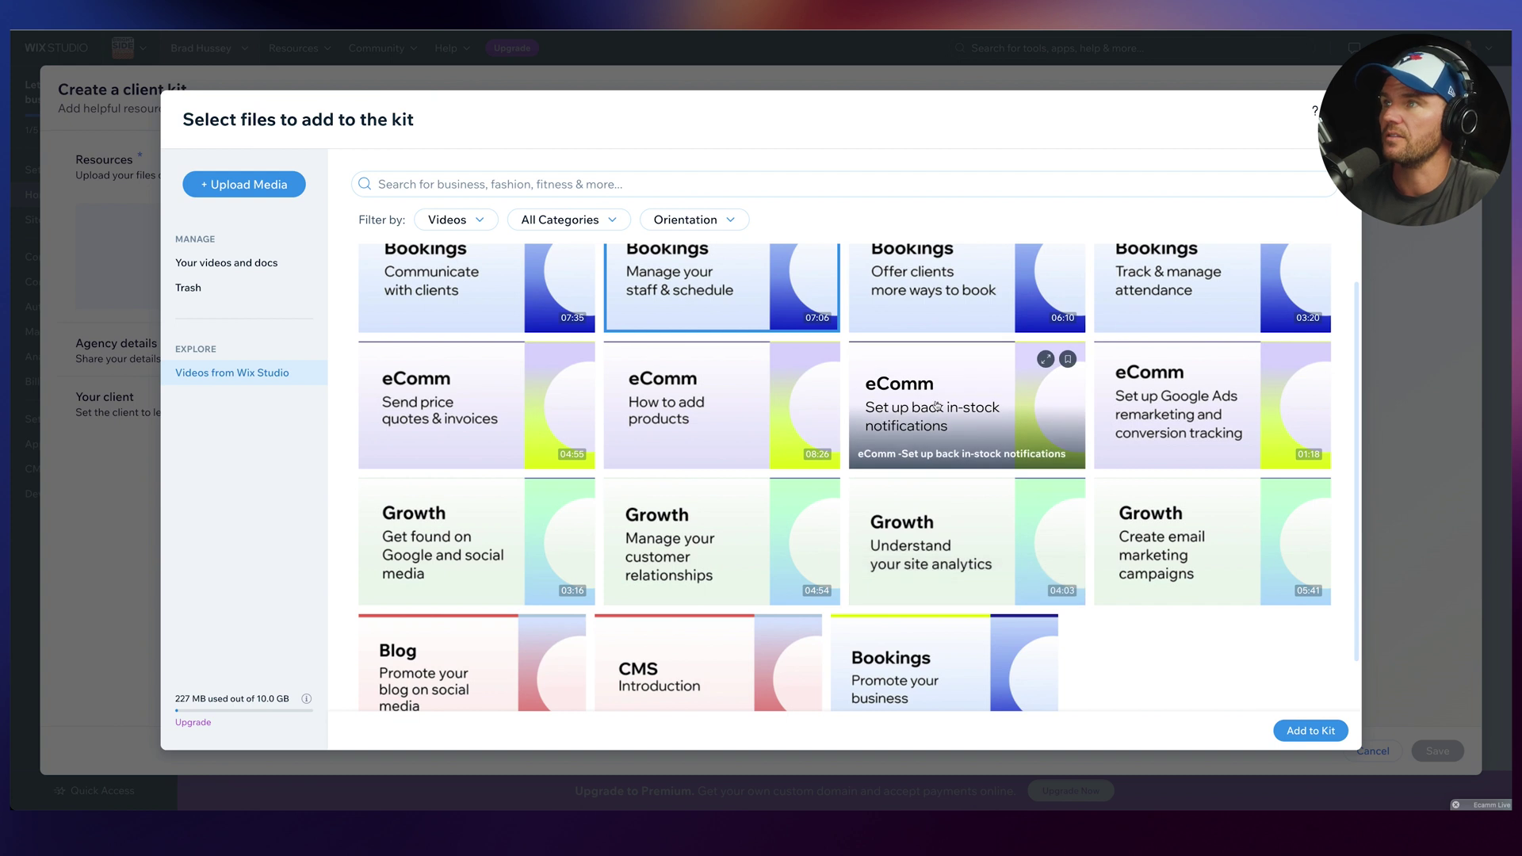
scroll(734, 346, "up", 2)
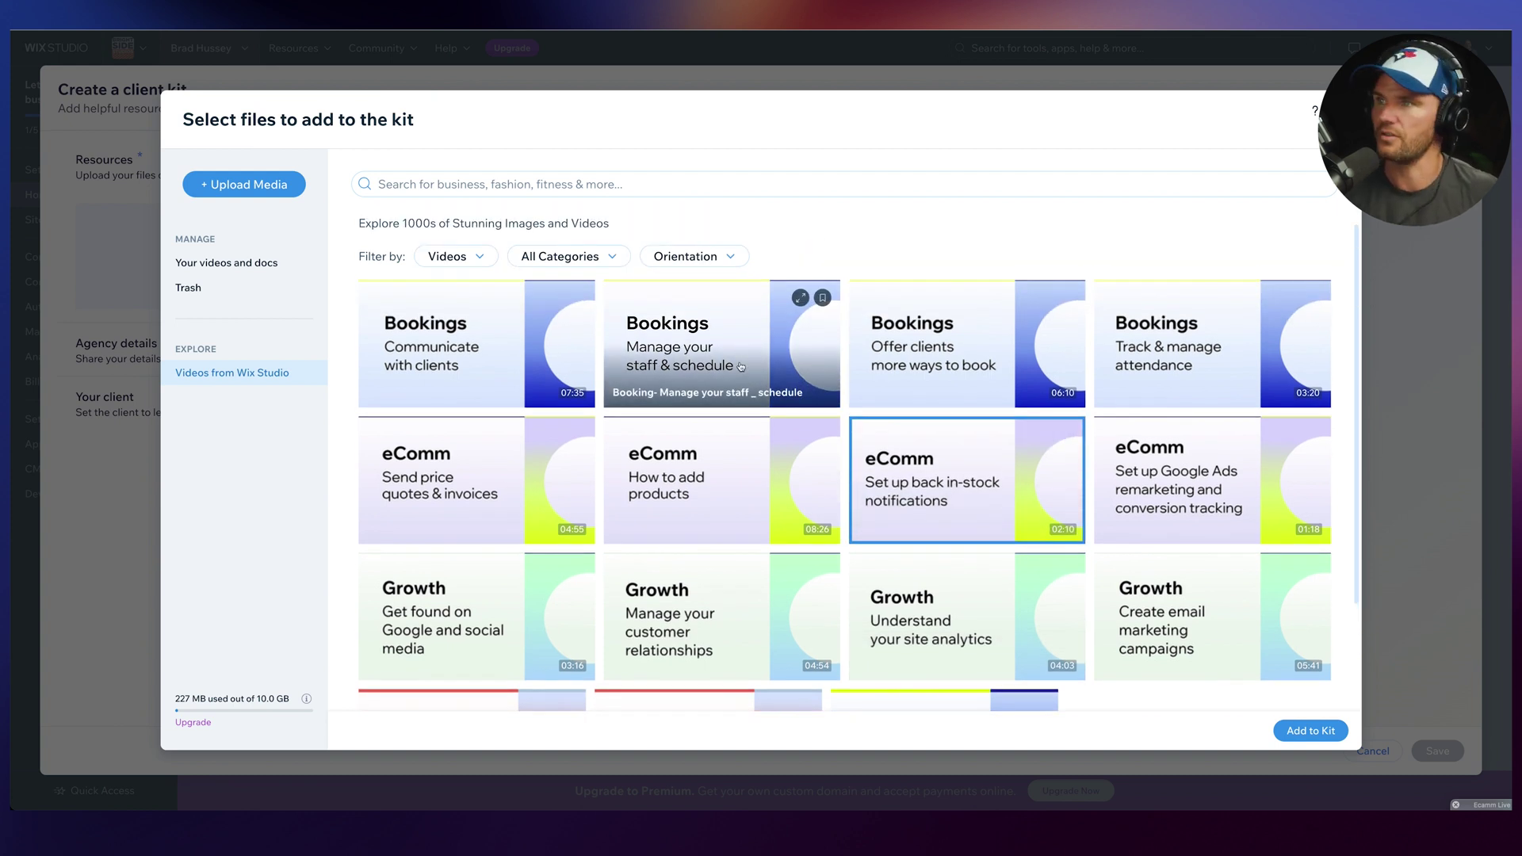
left_click(931, 356)
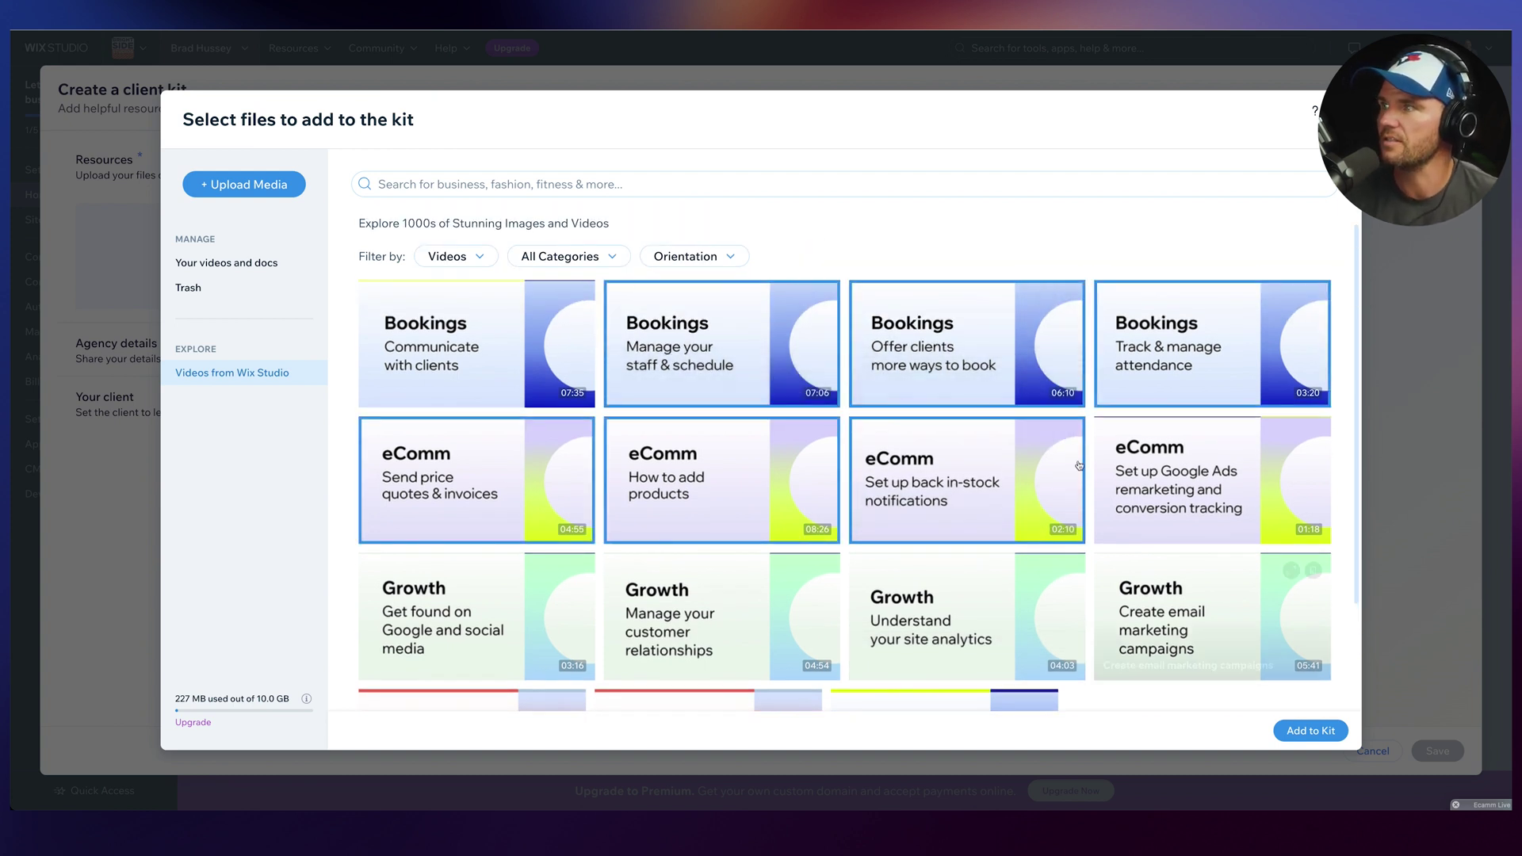
left_click(1314, 730)
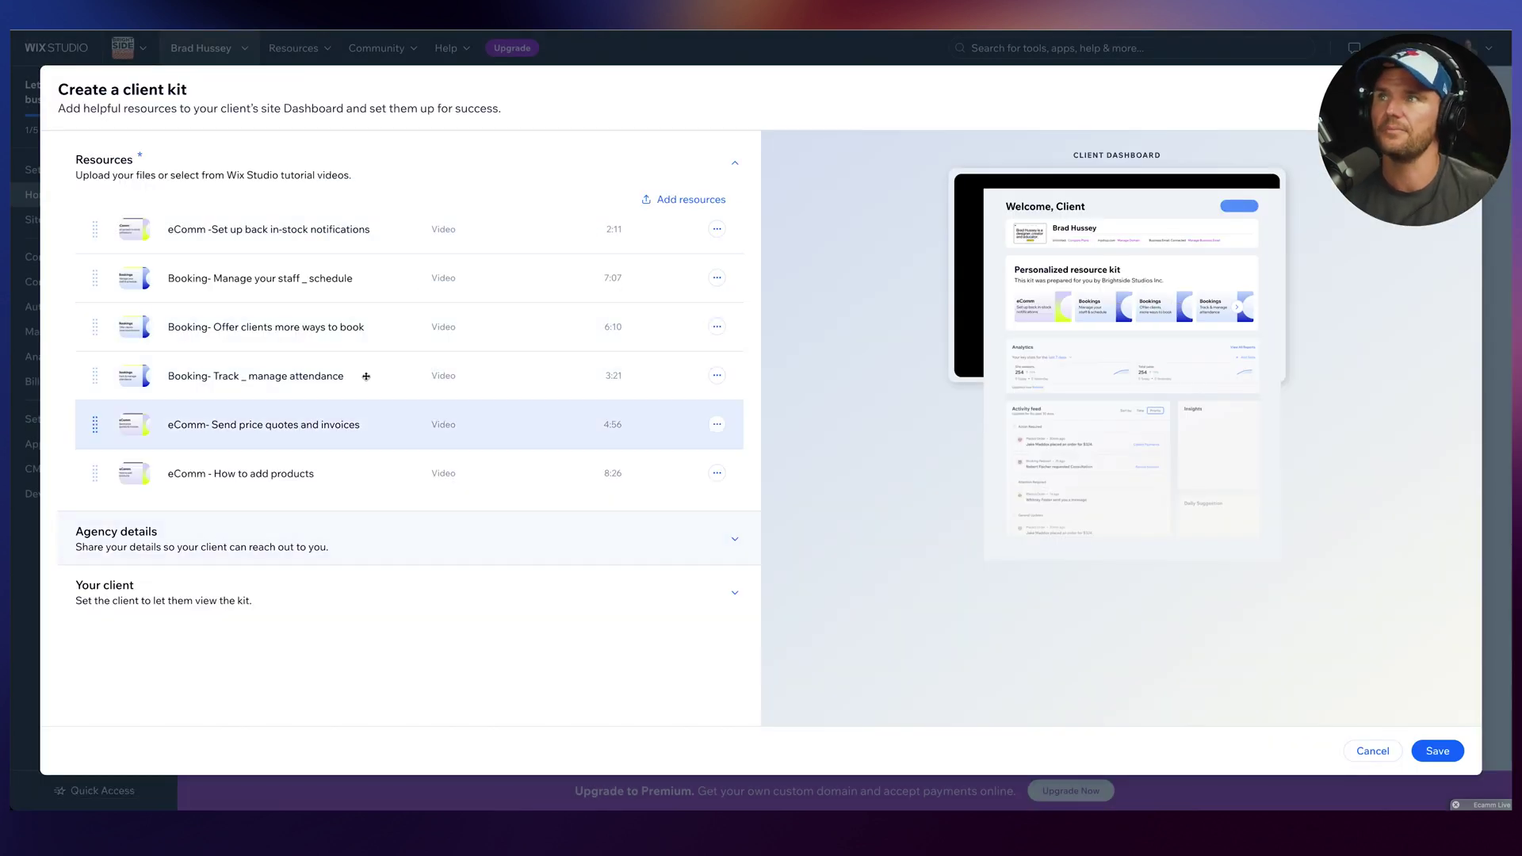
- Add cc--community-logo.png and cc_favicon 1.png to the client kit, renaming them "Primary Logo" and "Favicon"
left_click(682, 201)
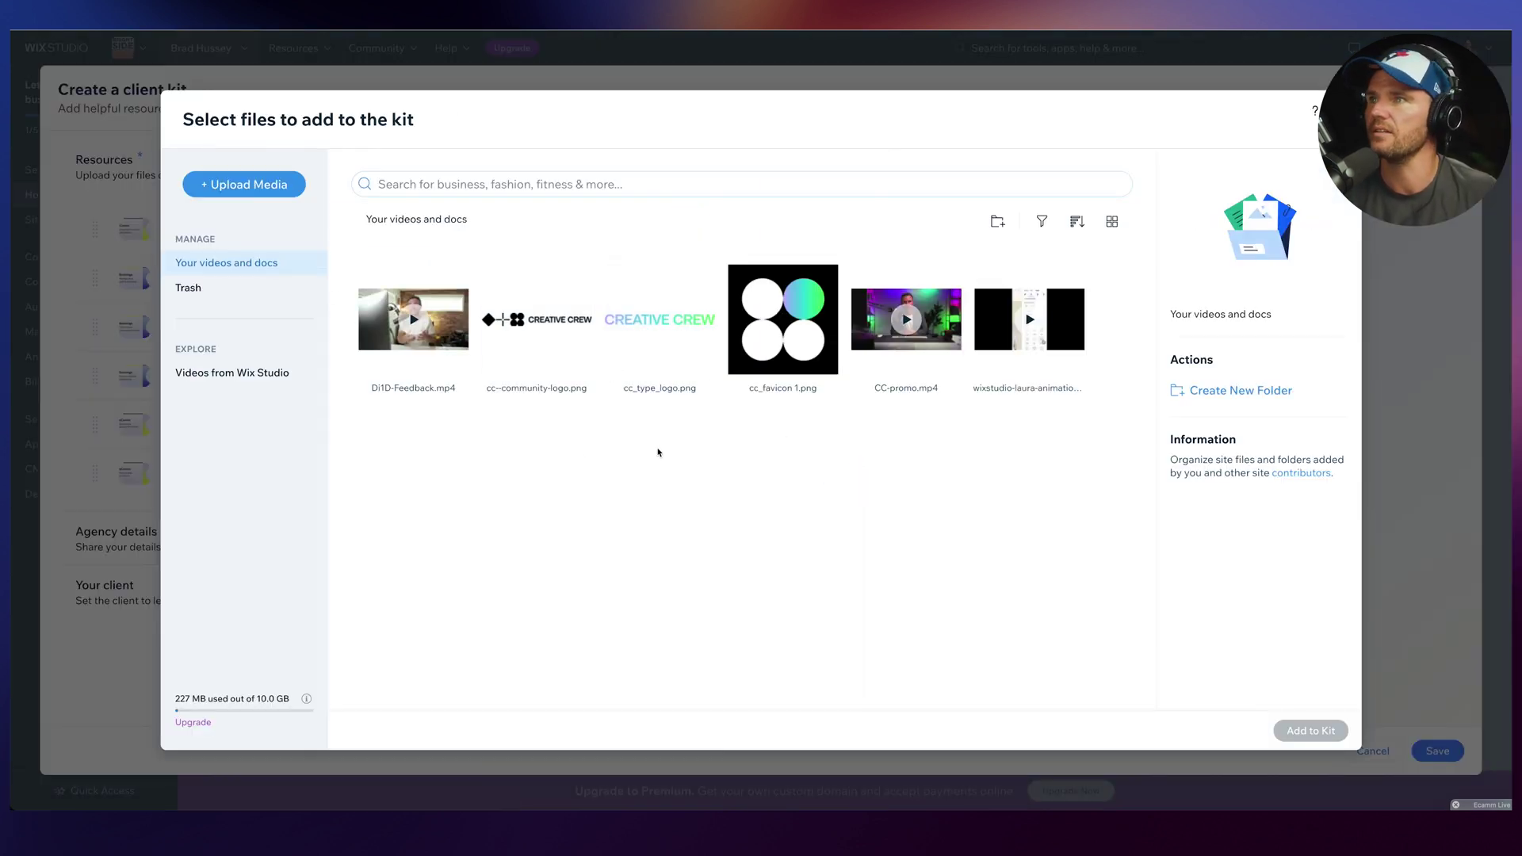
left_click(547, 325)
left_click(801, 348)
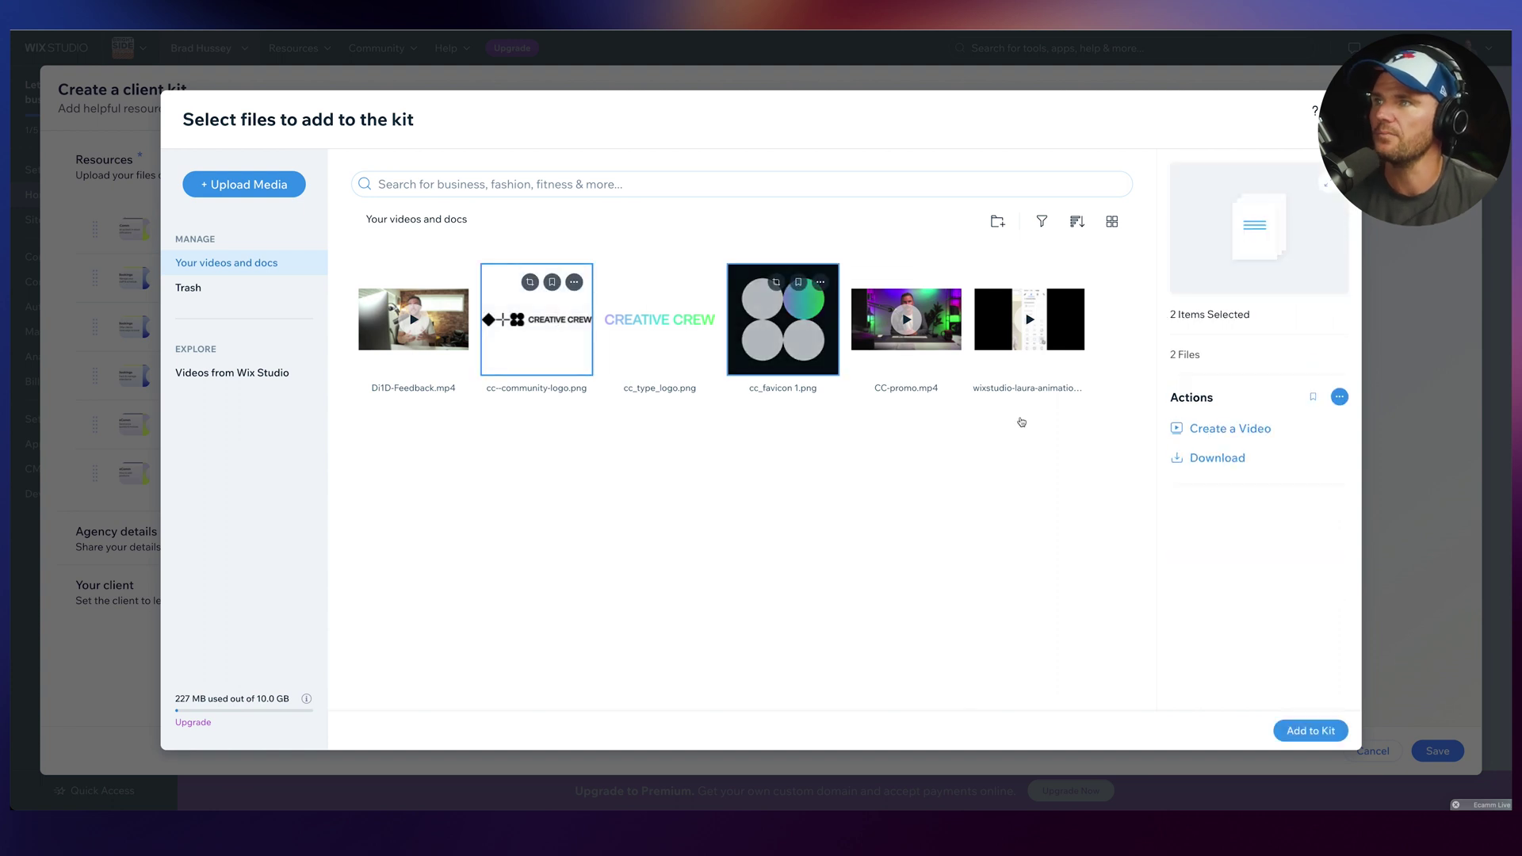
left_click(1314, 730)
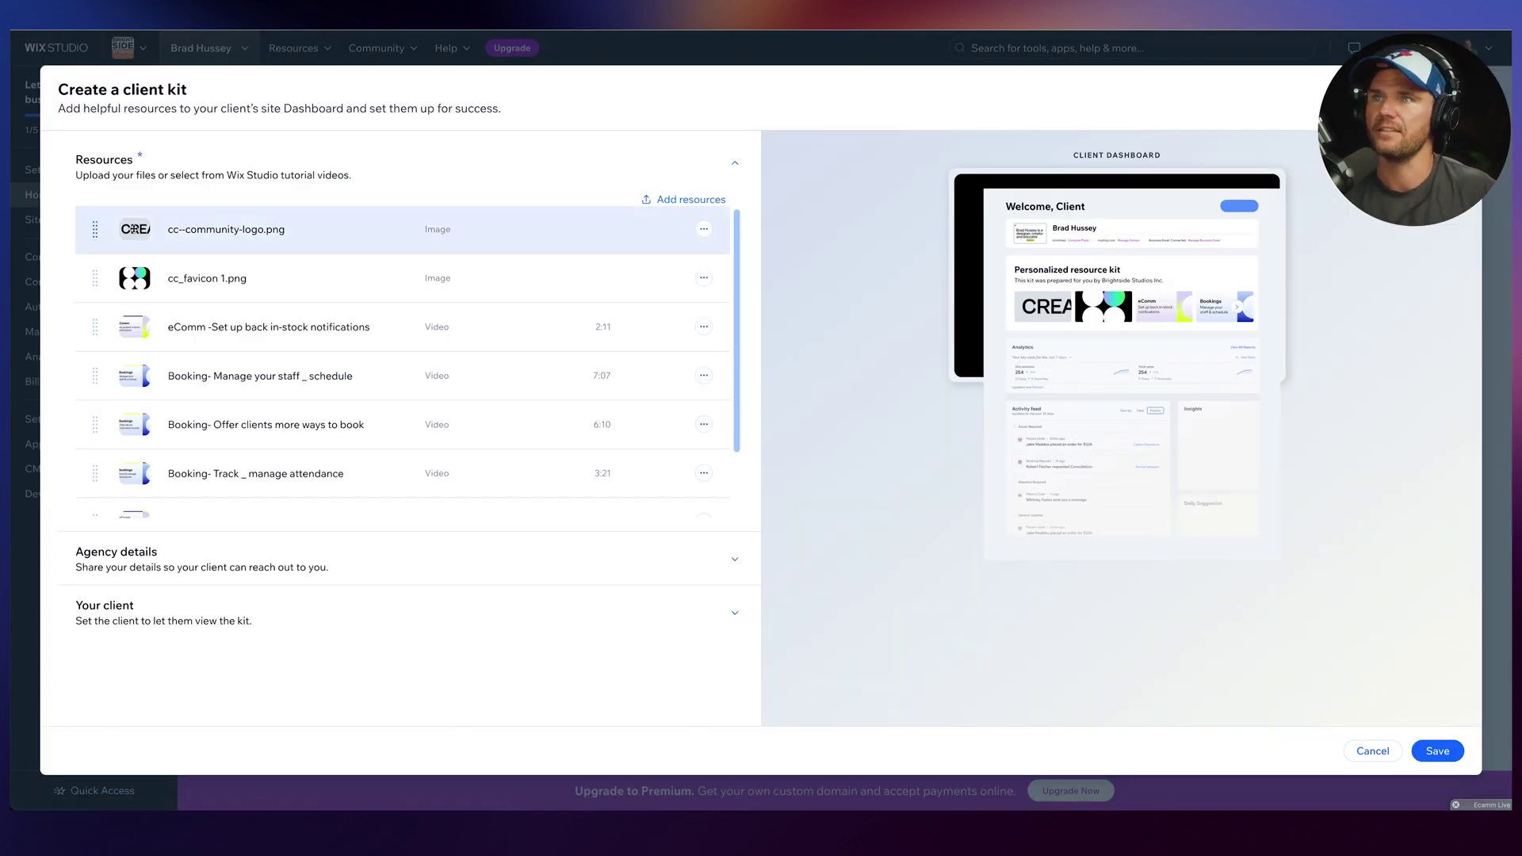
left_click(703, 229)
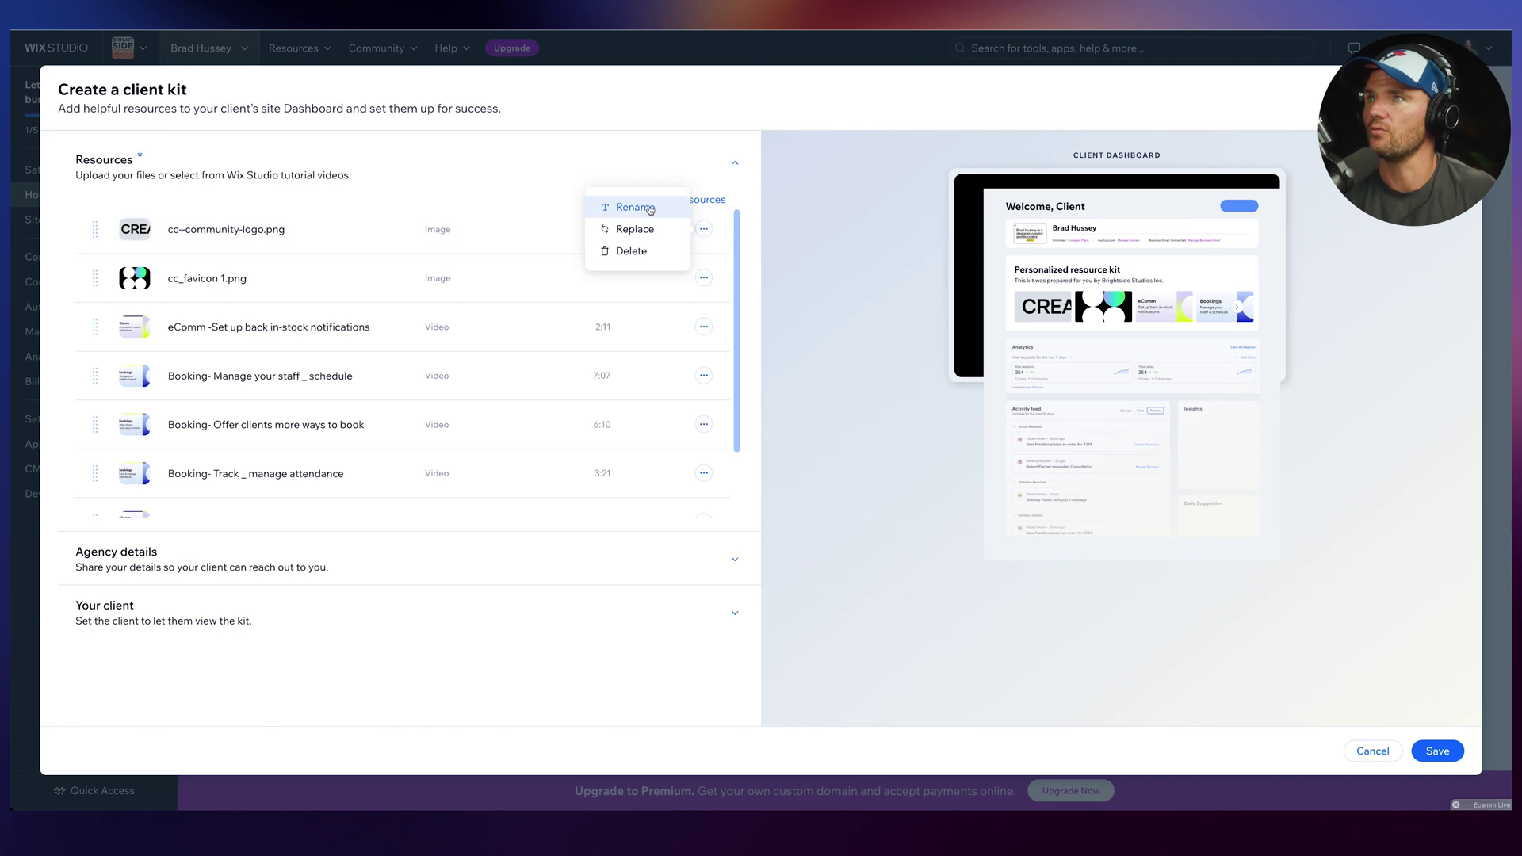
left_click(610, 205)
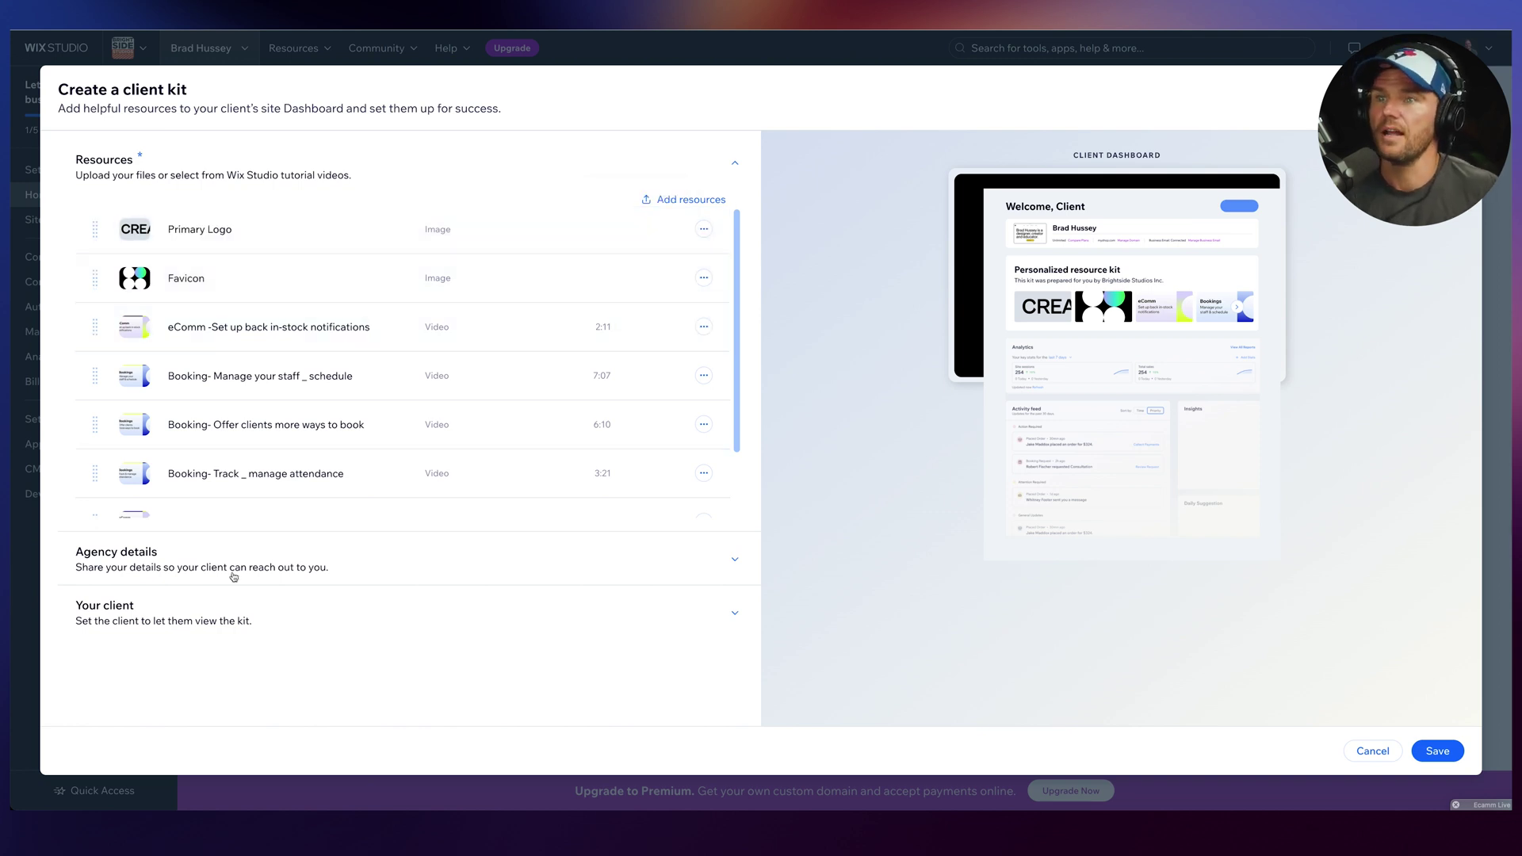
- Review the client kit's agency contact details and the options for setting the client who can view it
left_click(254, 569)
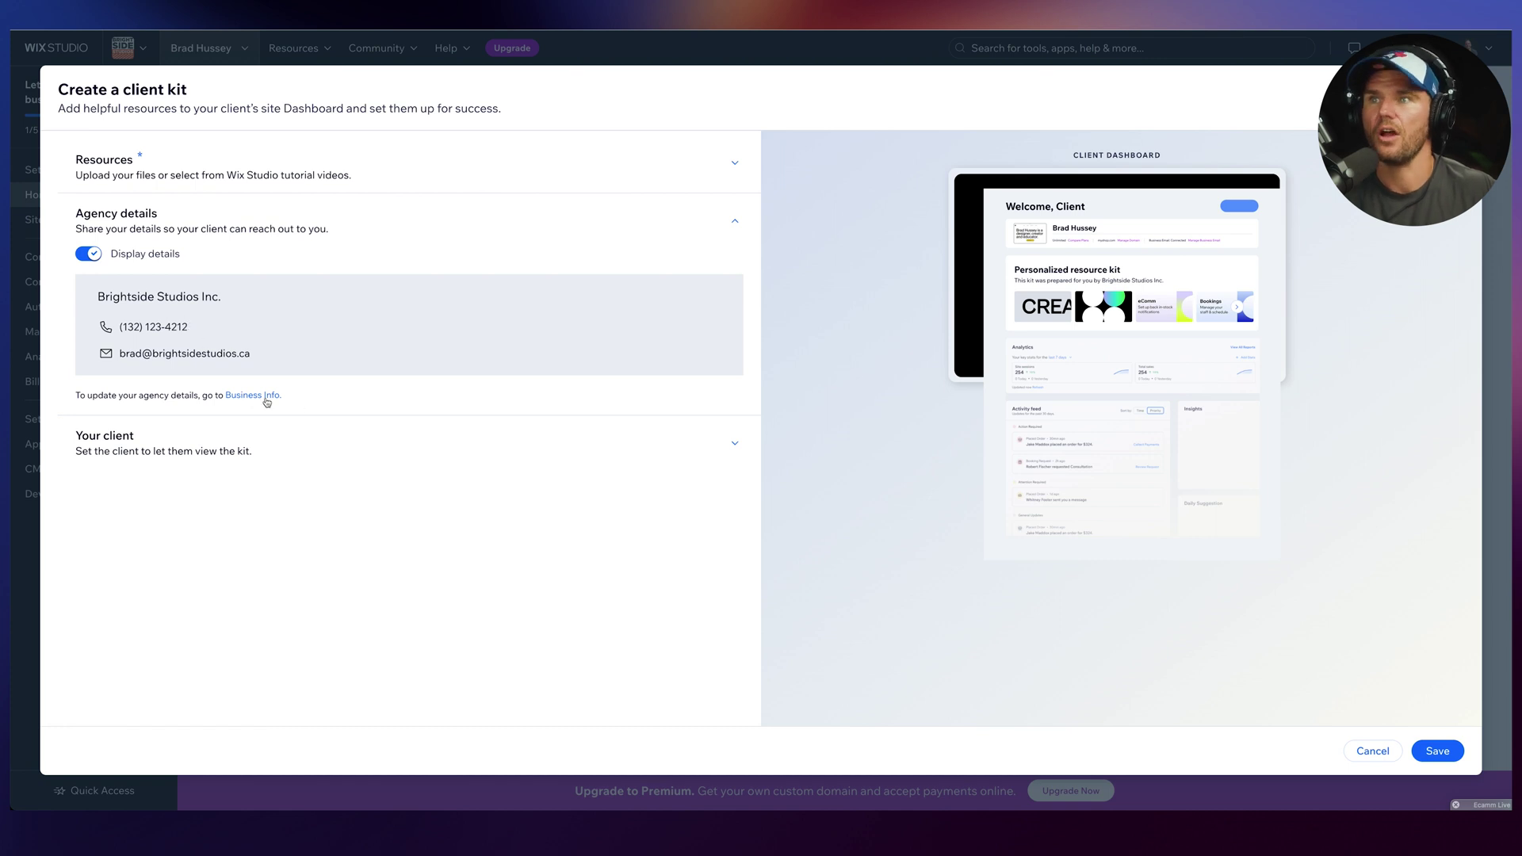
left_click(190, 450)
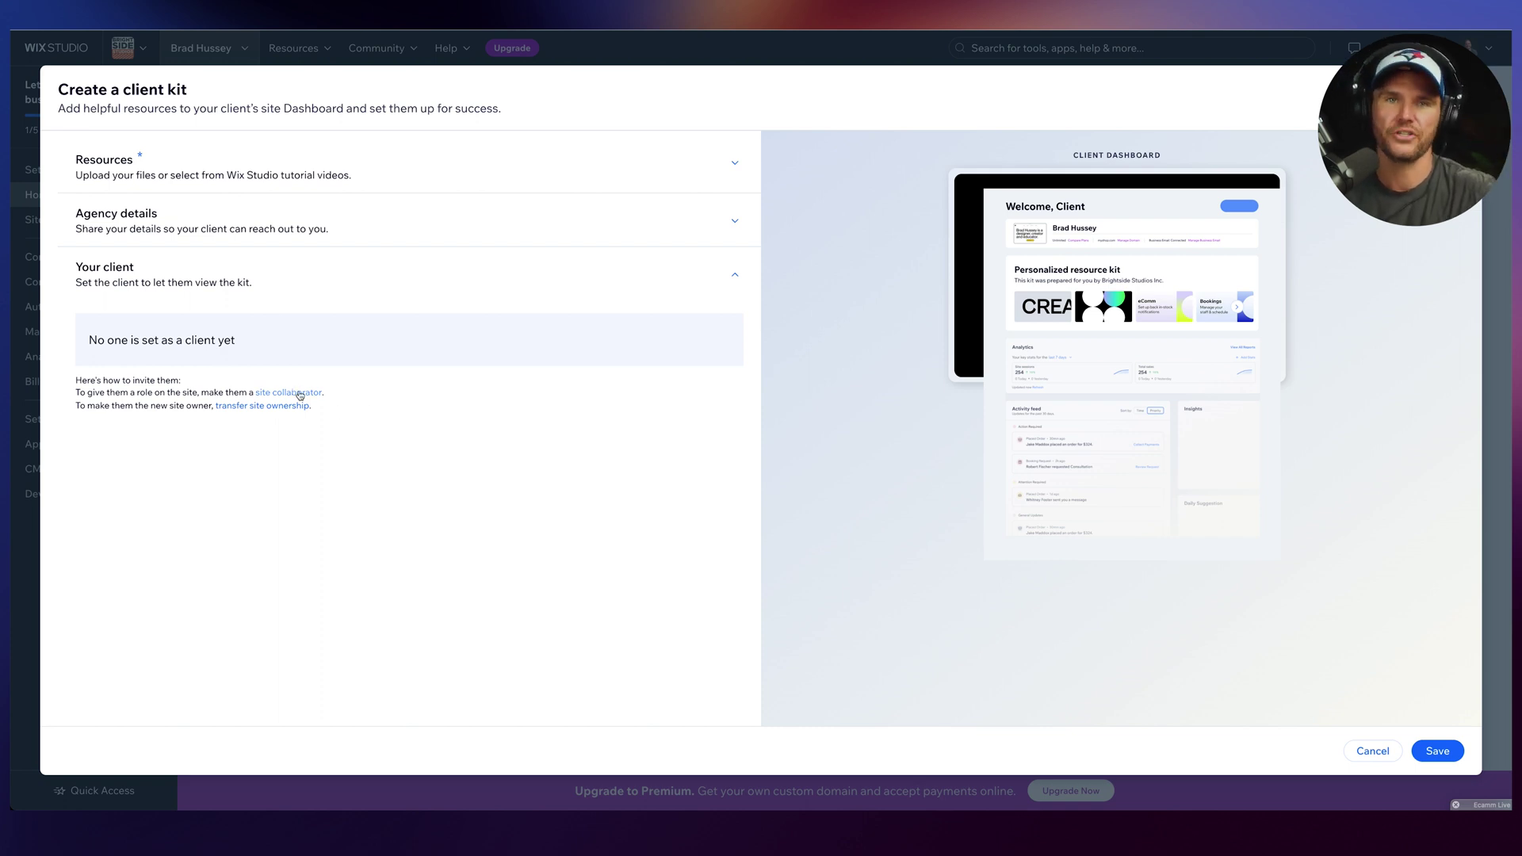
left_click_drag(84, 337, 332, 343)
left_click(255, 342)
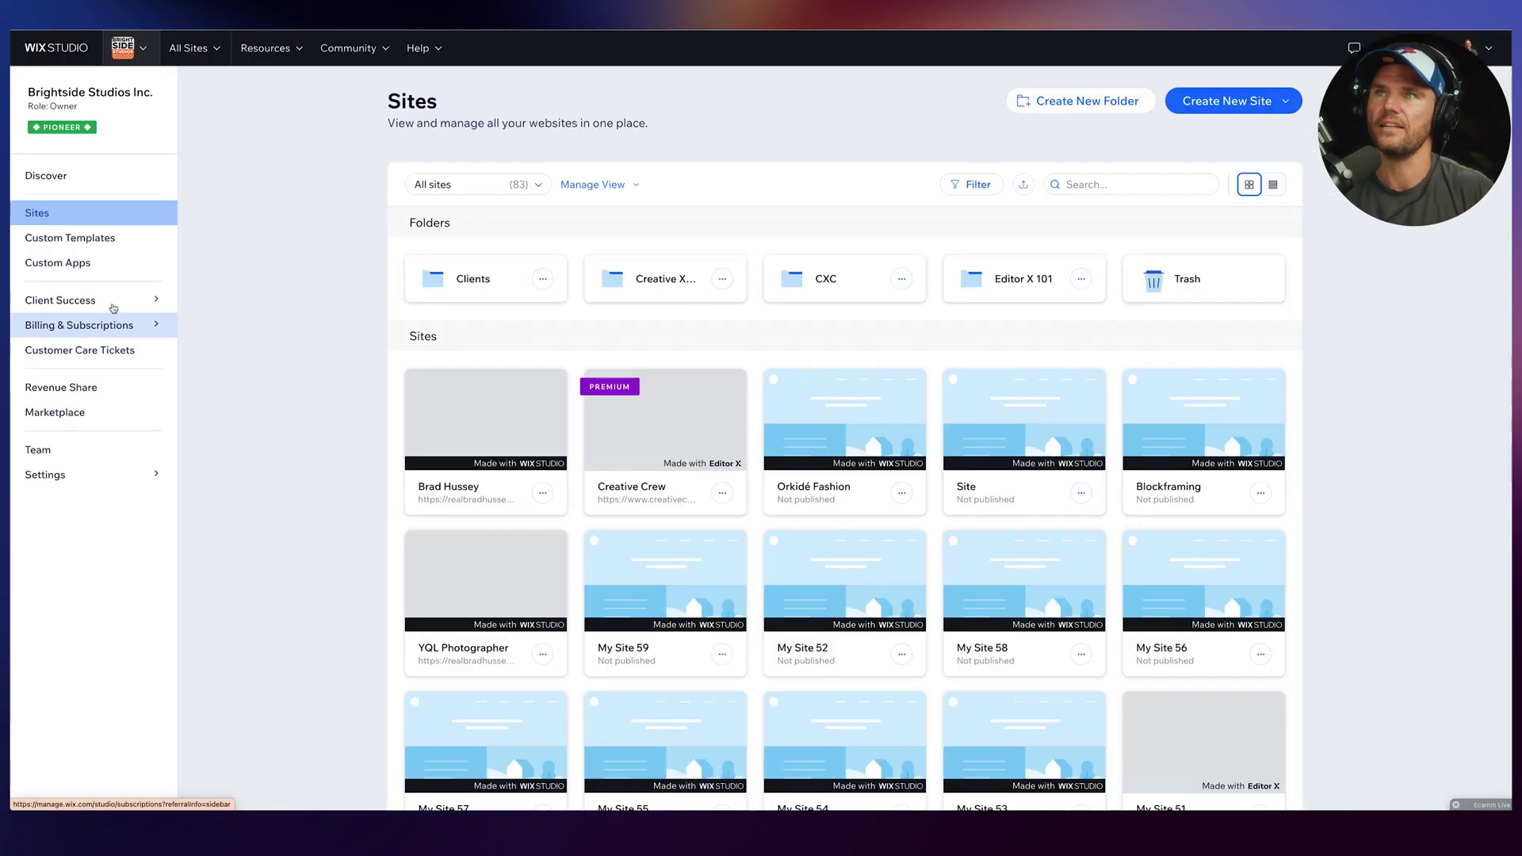
- Open the agency's Client Reports page and read its overview of automated monthly analytics reports
mouse_move(114, 309)
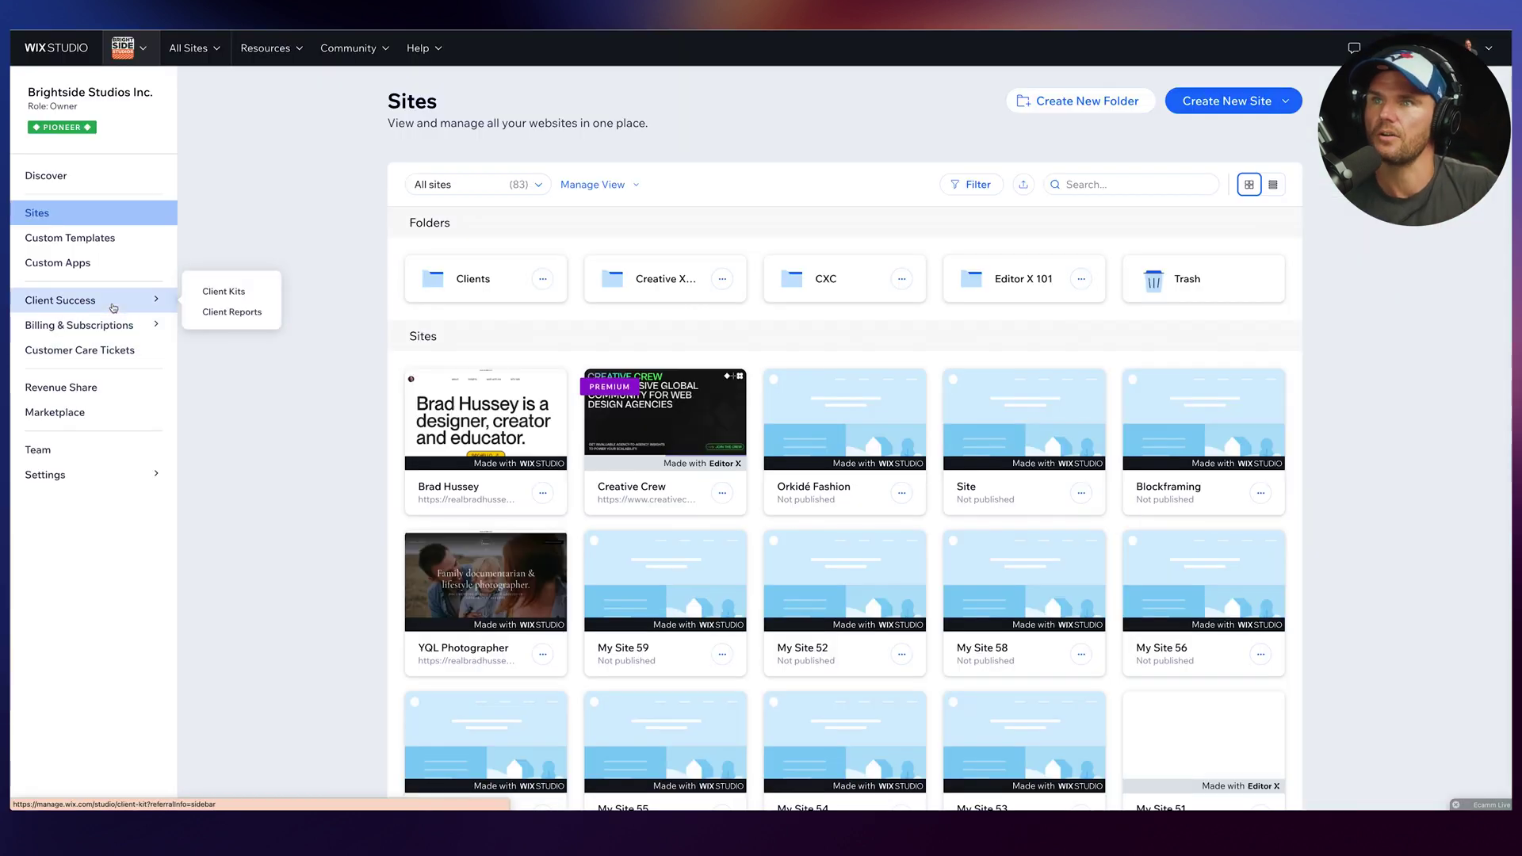
left_click(232, 311)
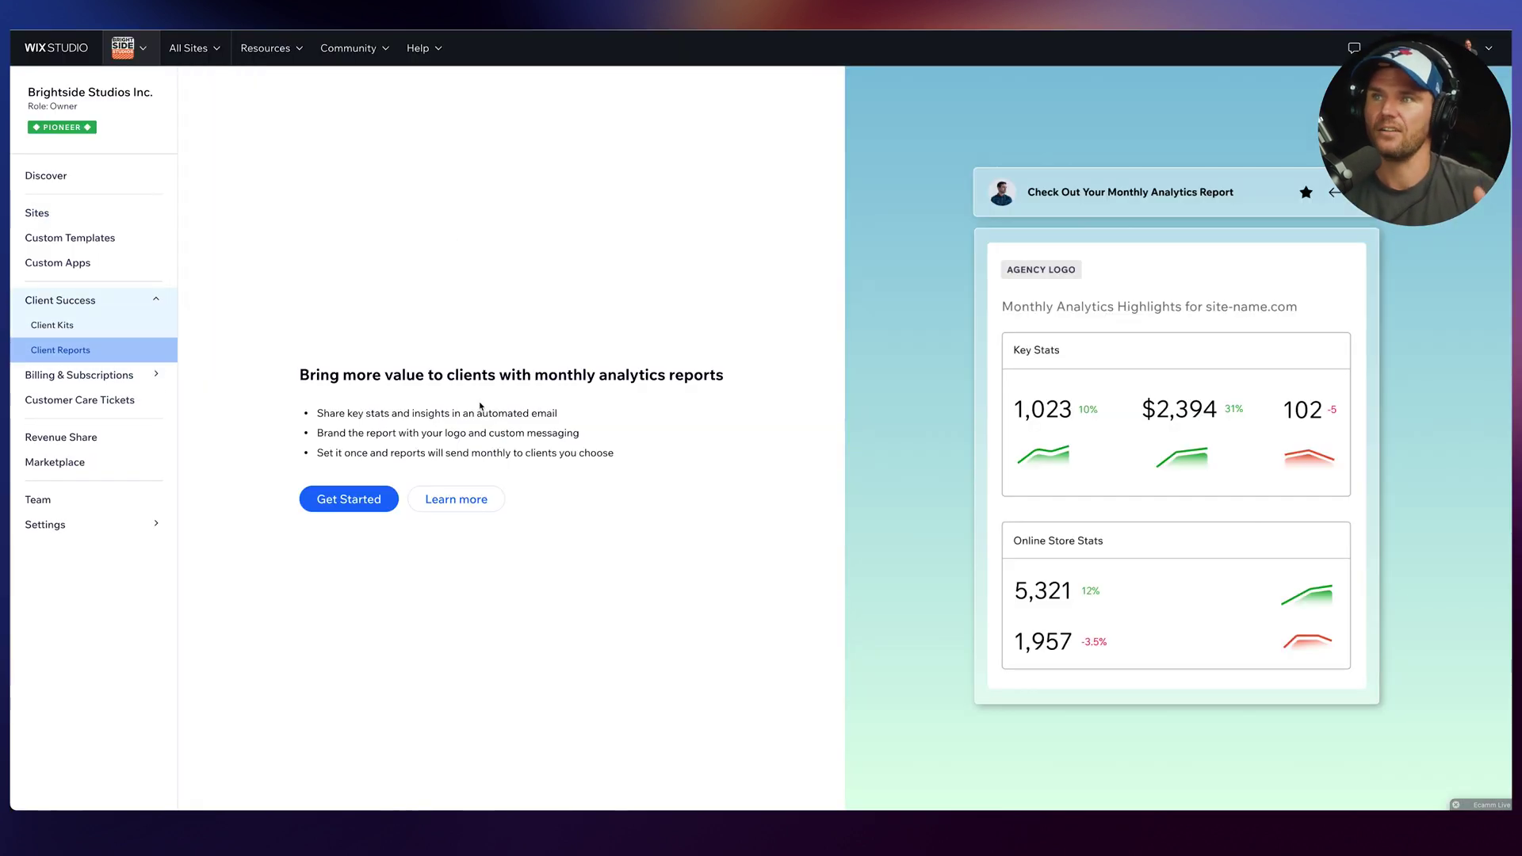
left_click_drag(323, 413, 361, 432)
left_click(569, 420)
left_click(516, 436)
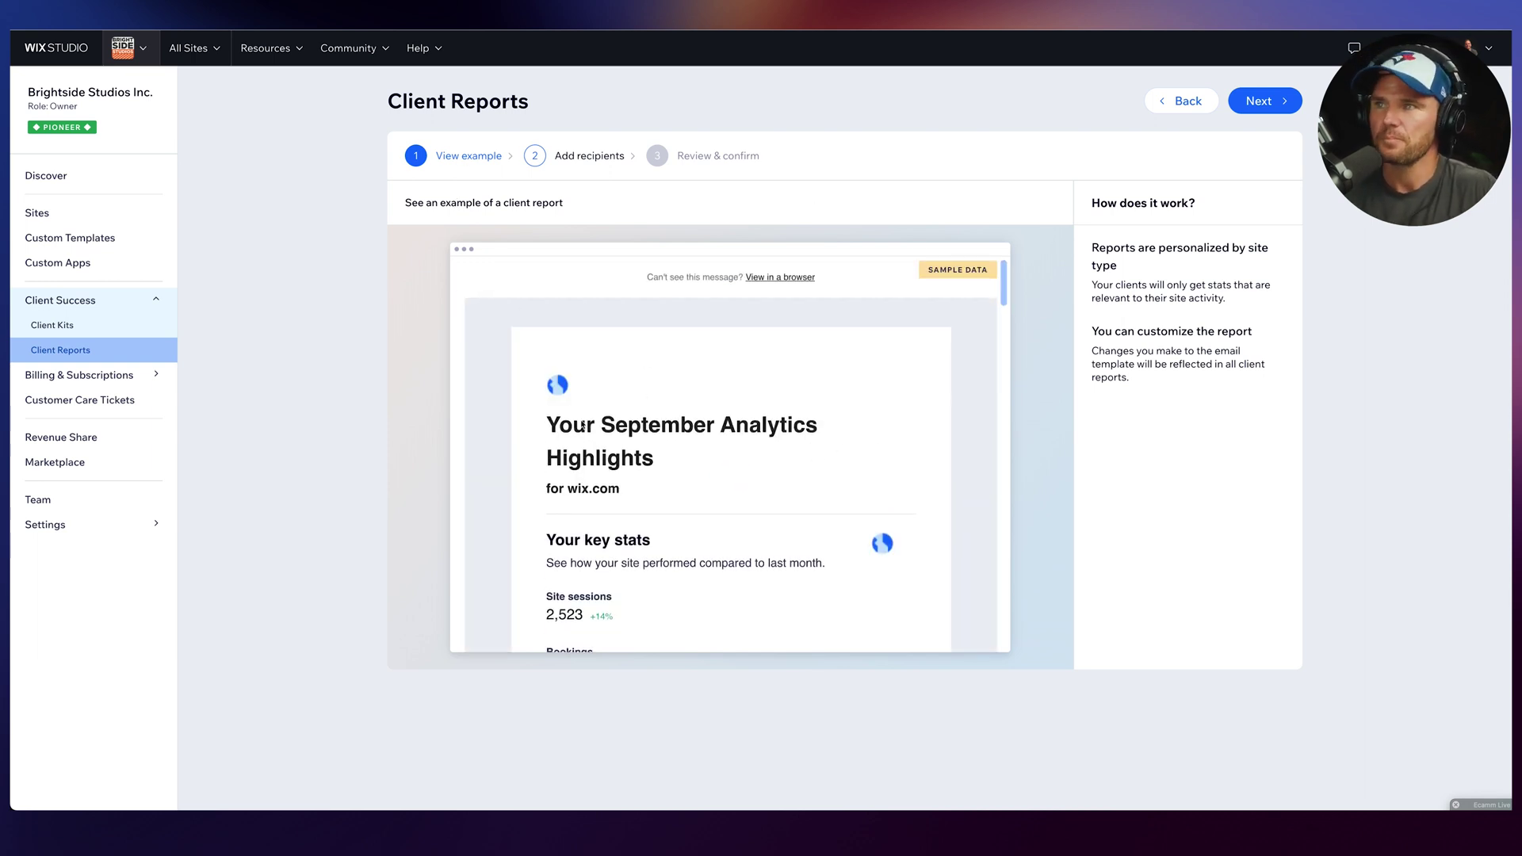
- Examine the example client report, covering its analytics highlights heading and the key stats section
left_click_drag(558, 438, 723, 452)
left_click(723, 451)
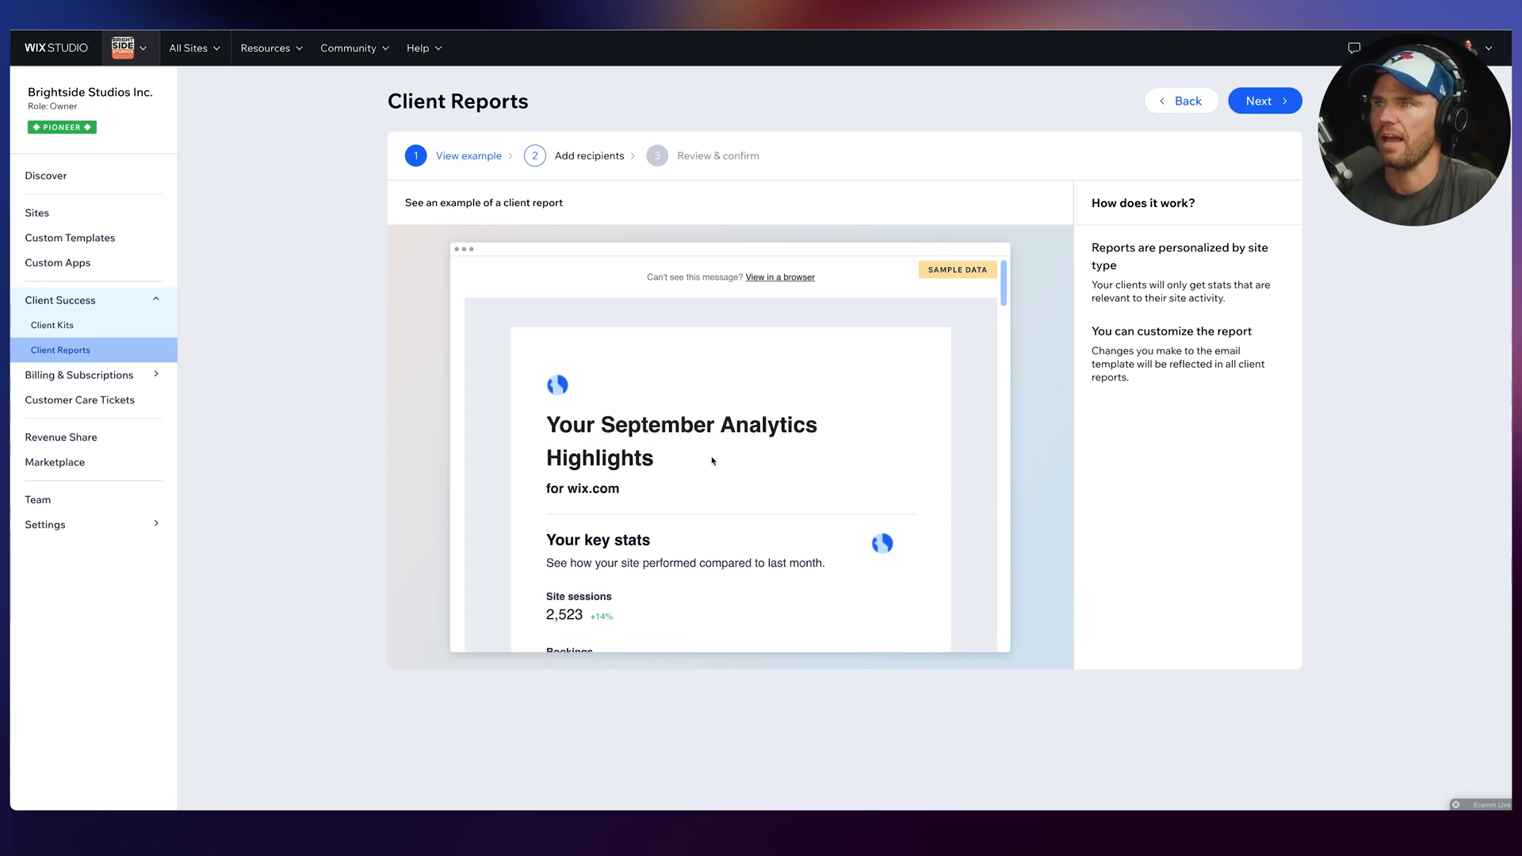
scroll(761, 436, "down", 1)
scroll(793, 423, "down", 3)
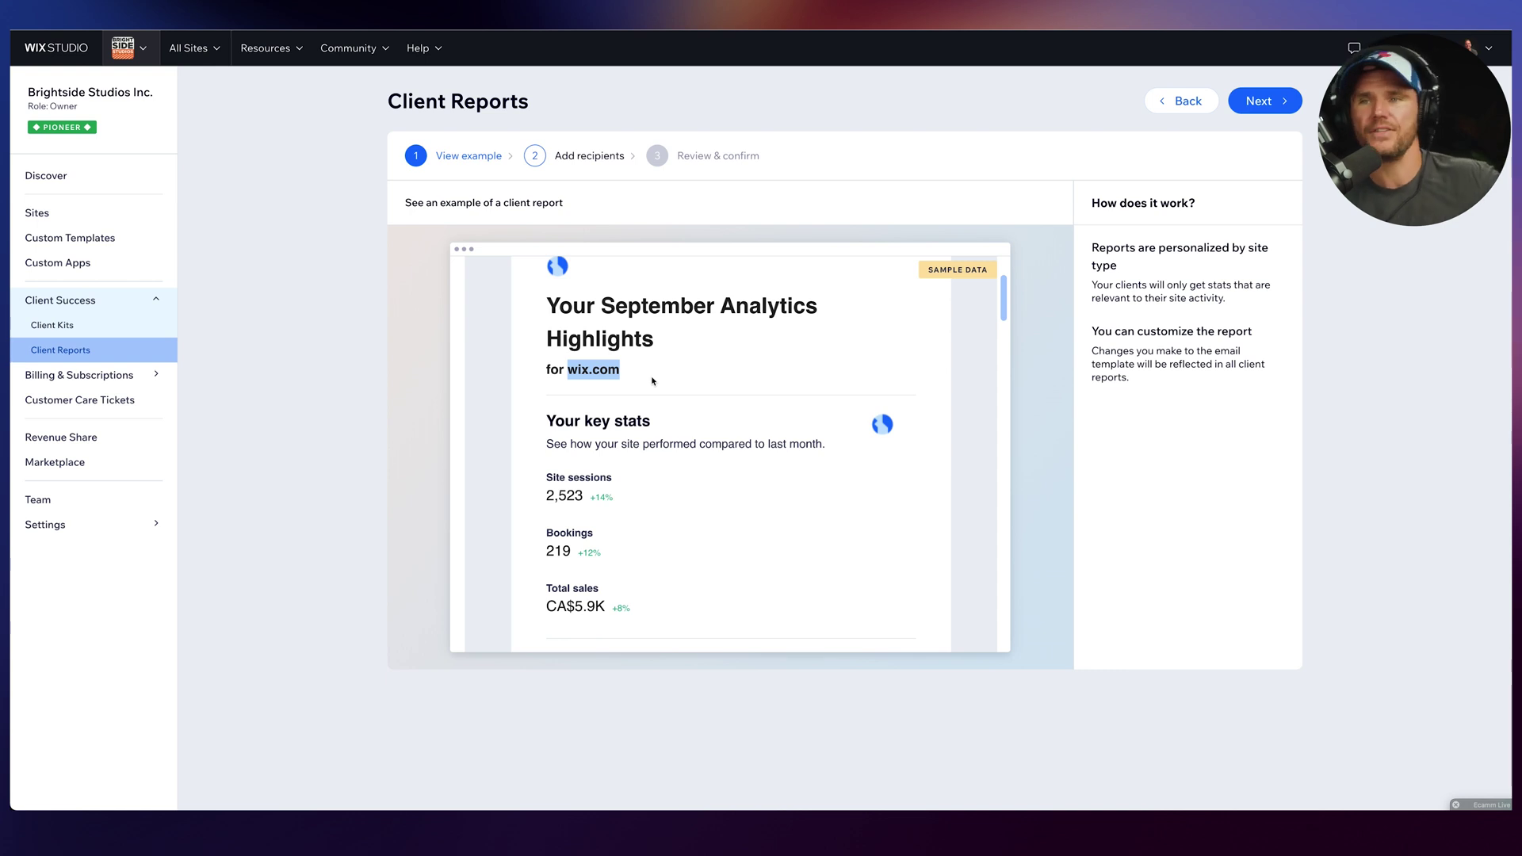
- Examine the example report's site sessions, bookings and total sales stats, along with its monthly spotlight and insider tip
scroll(653, 384, "down", 2)
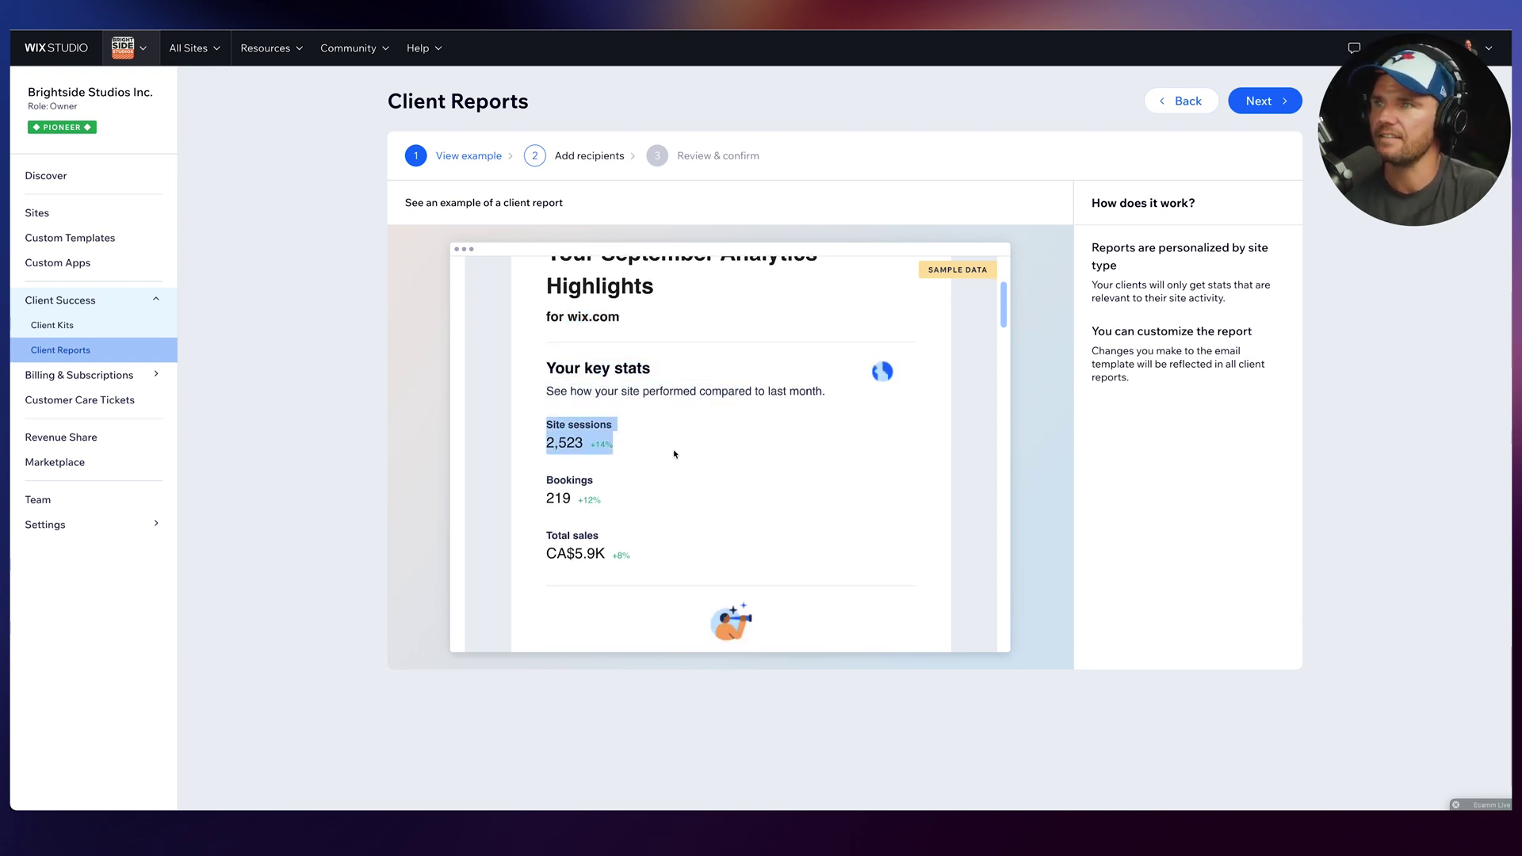
scroll(646, 451, "down", 3)
scroll(694, 483, "down", 7)
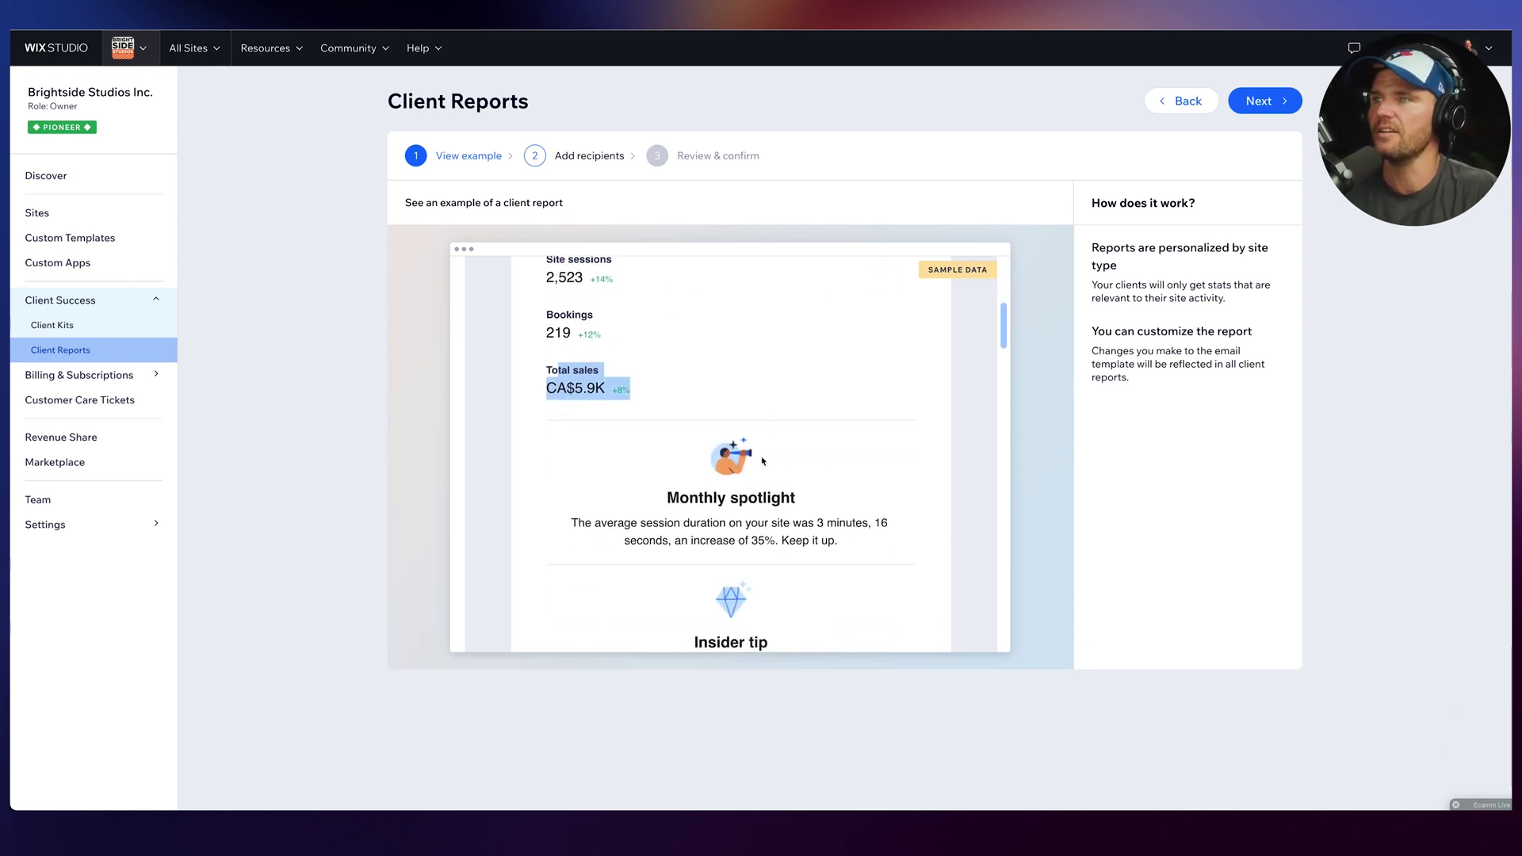
left_click(859, 404)
scroll(859, 403, "down", 3)
left_click_drag(899, 467, 697, 378)
left_click(833, 444)
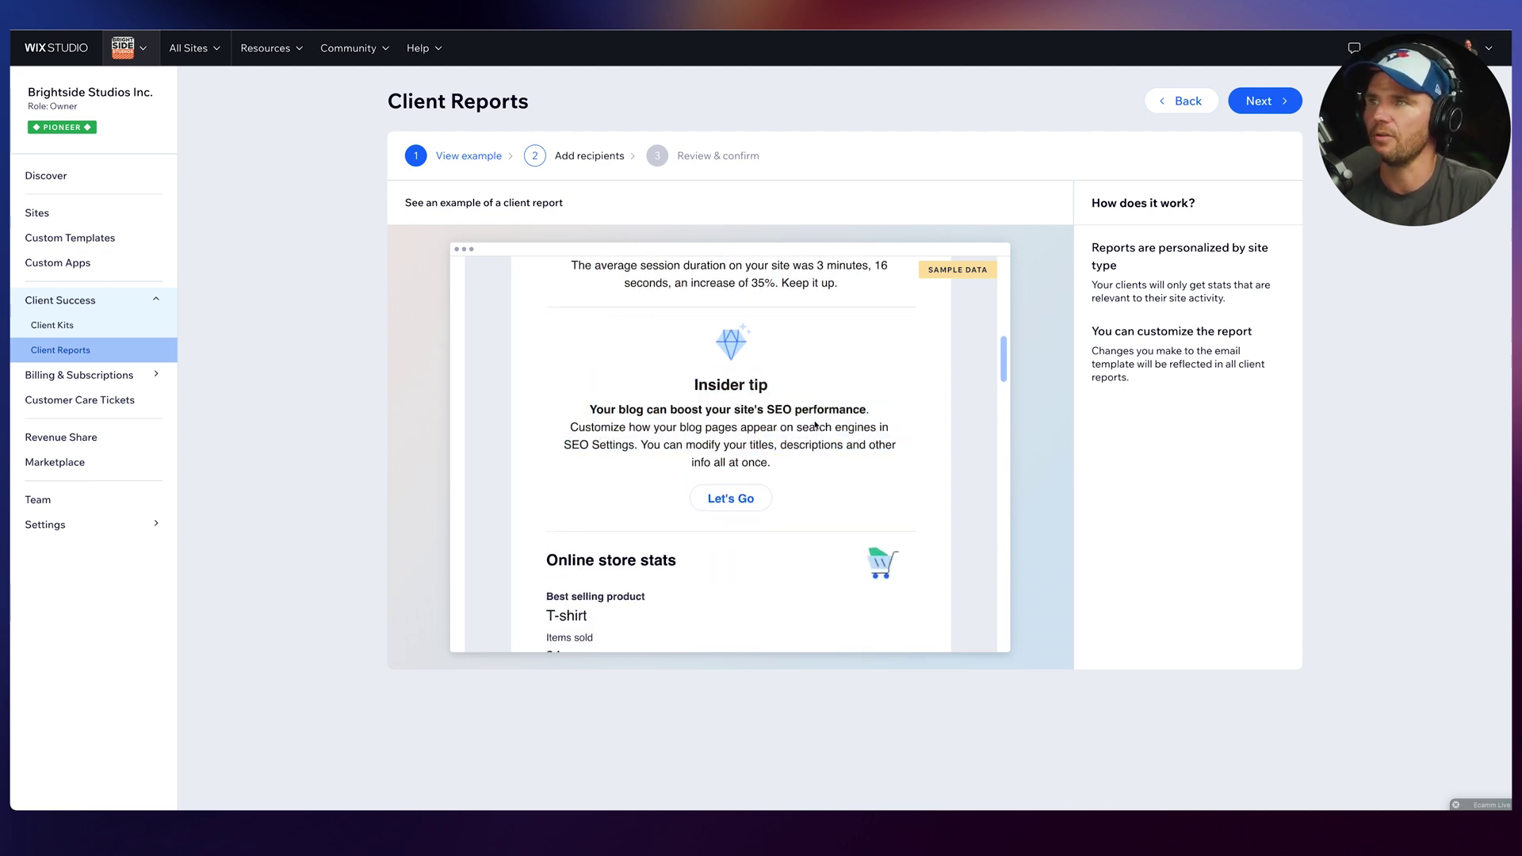
- Review the rest of the example report, from the online store and scheduling stats through visitors and traffic sources
scroll(855, 448, "down", 5)
left_click_drag(586, 370, 871, 599)
scroll(859, 530, "down", 10)
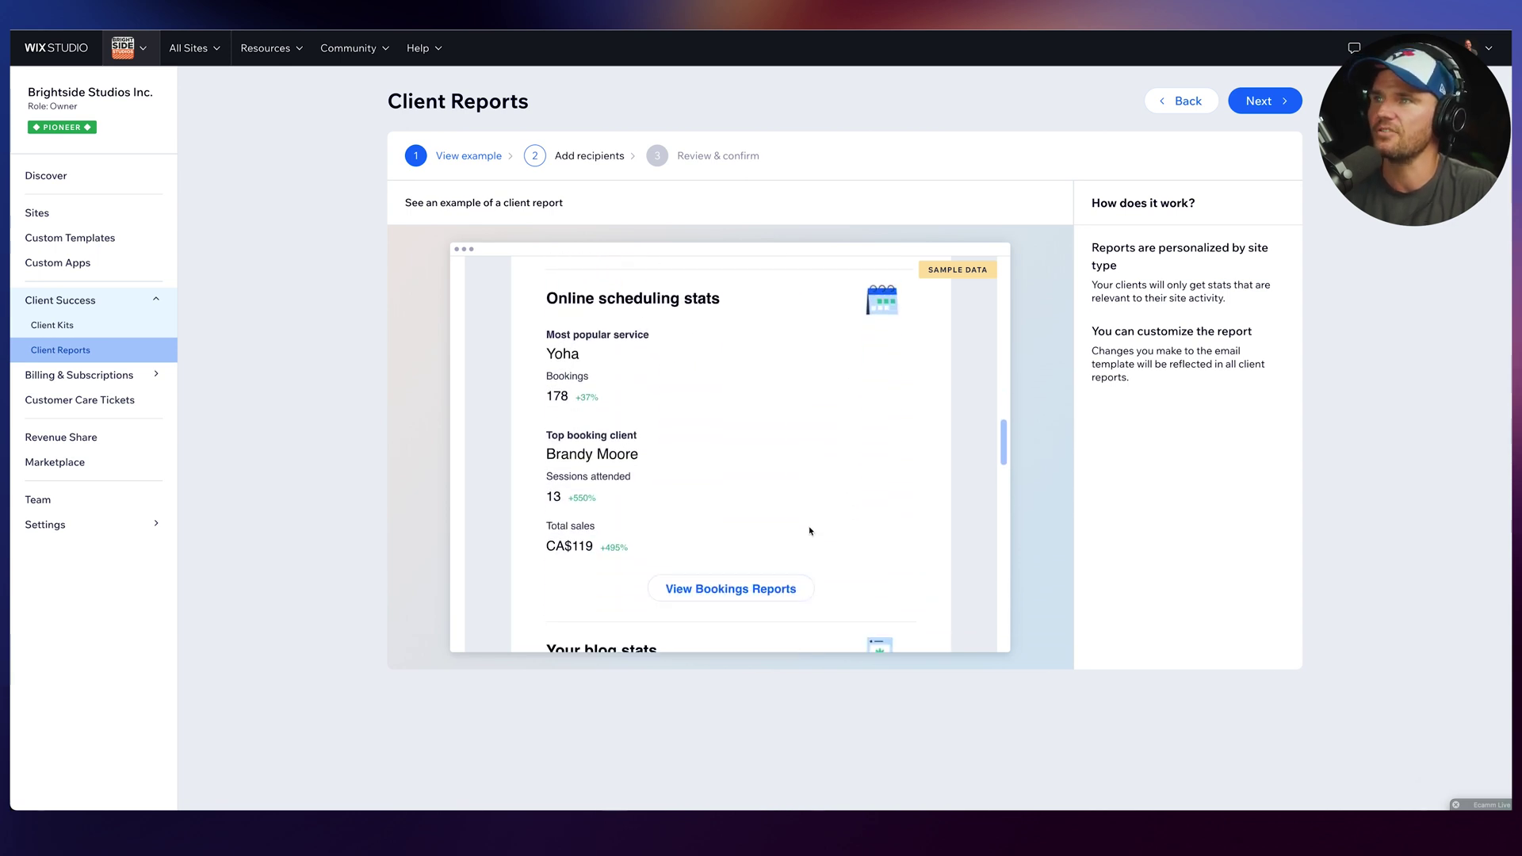
scroll(860, 529, "down", 20)
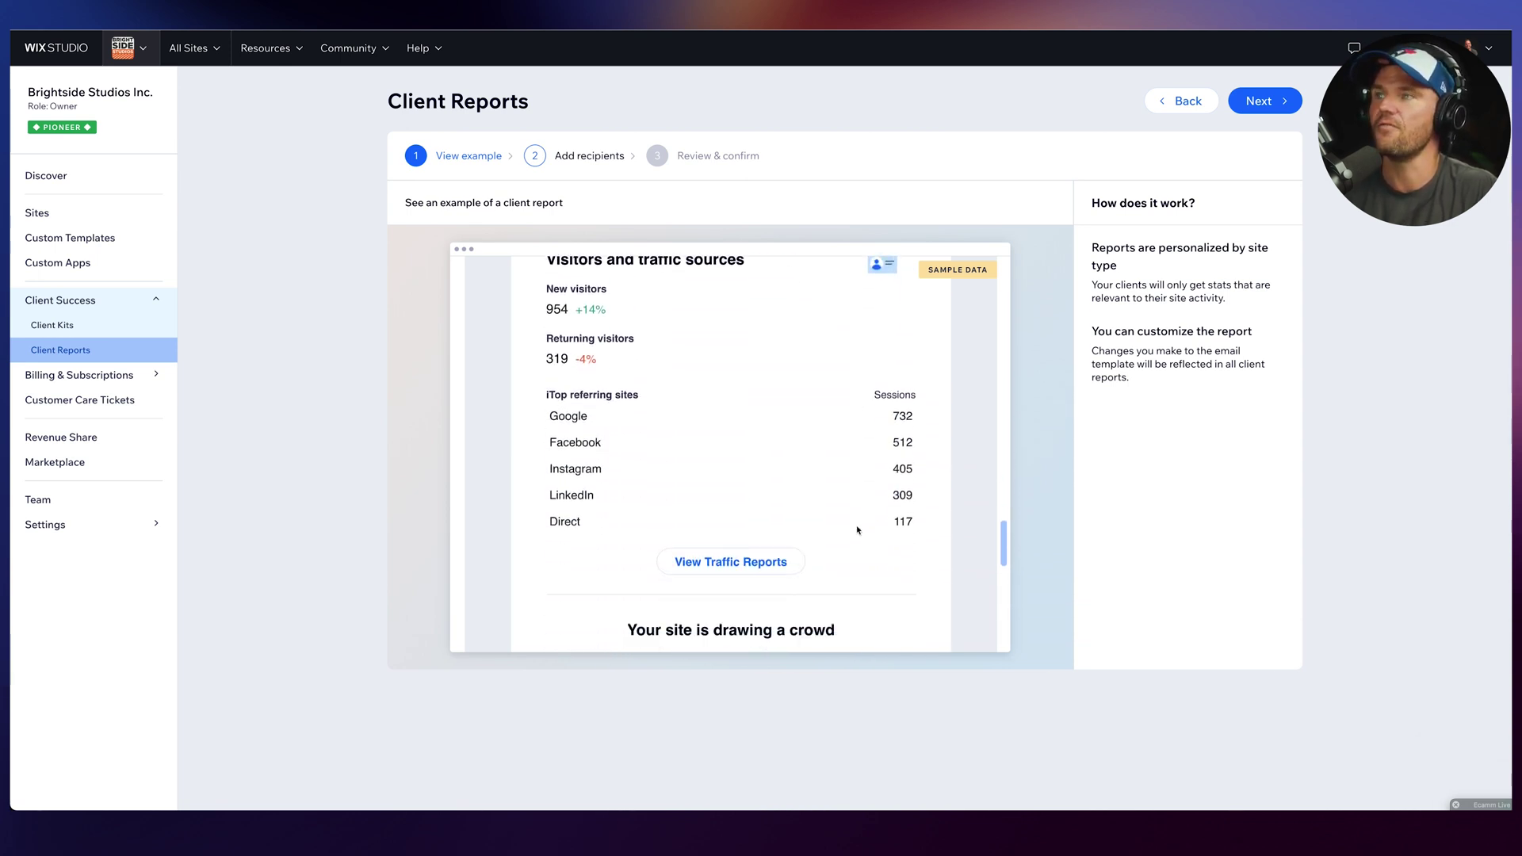
scroll(863, 527, "down", 8)
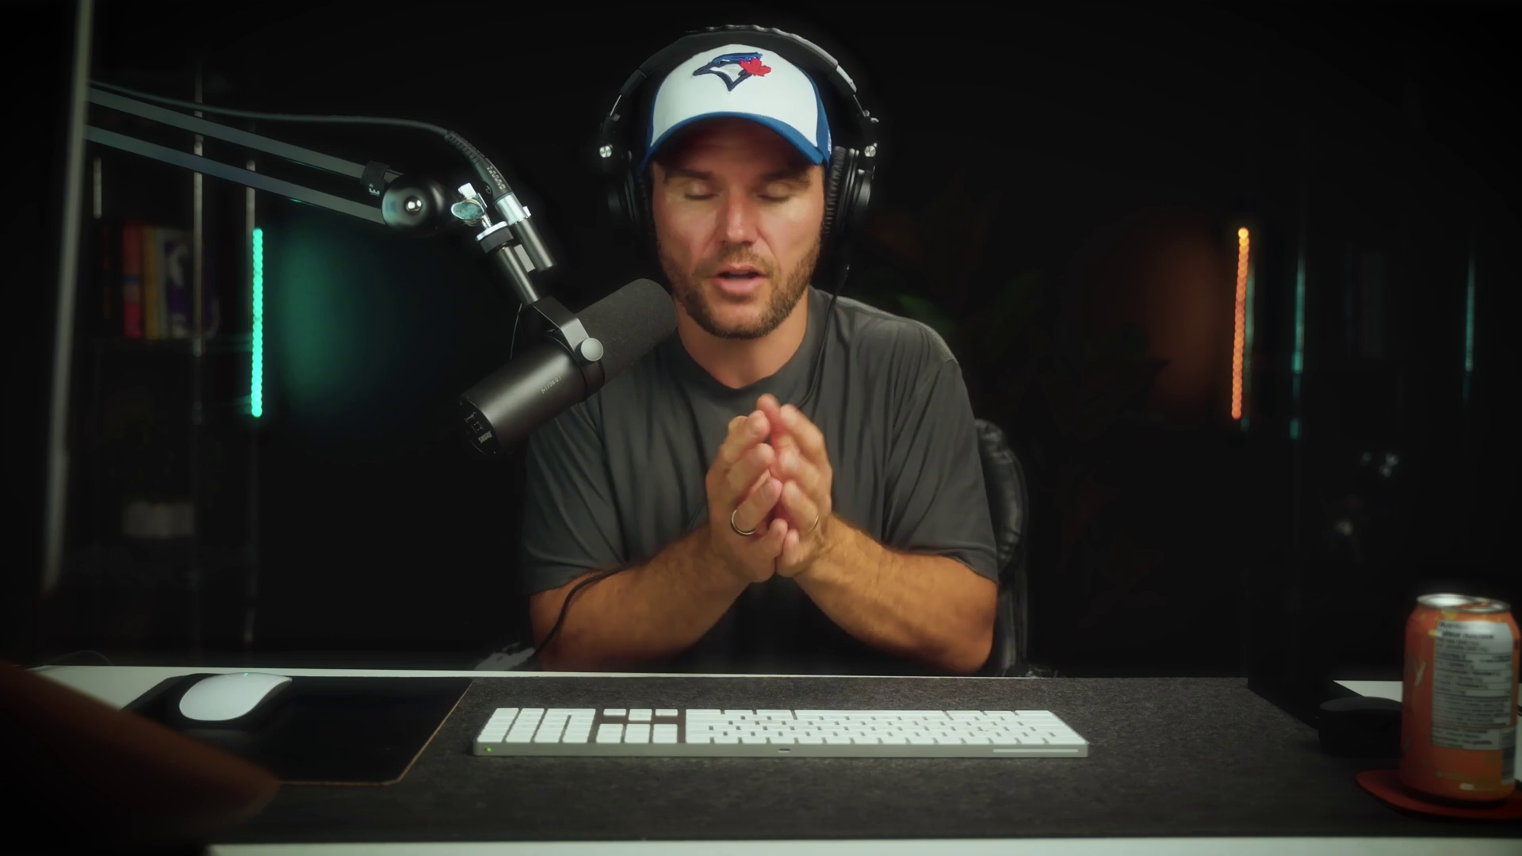